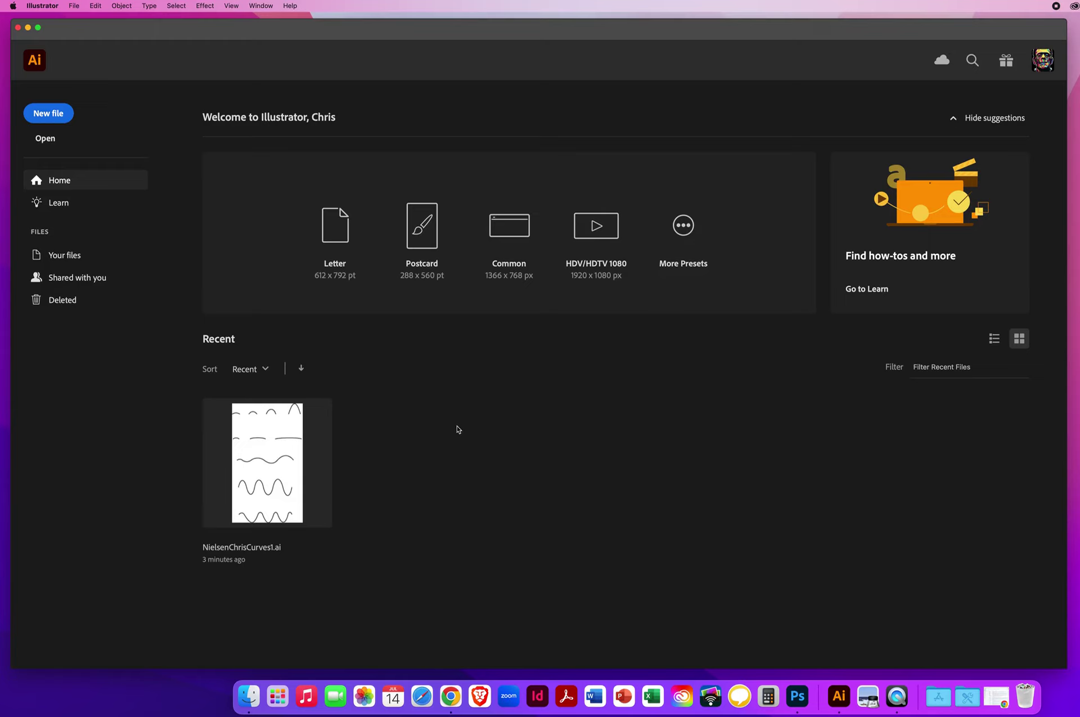
Step: Open the New Document dialog from the File menu
{"action": "left_click", "coordinate": [75, 6]}
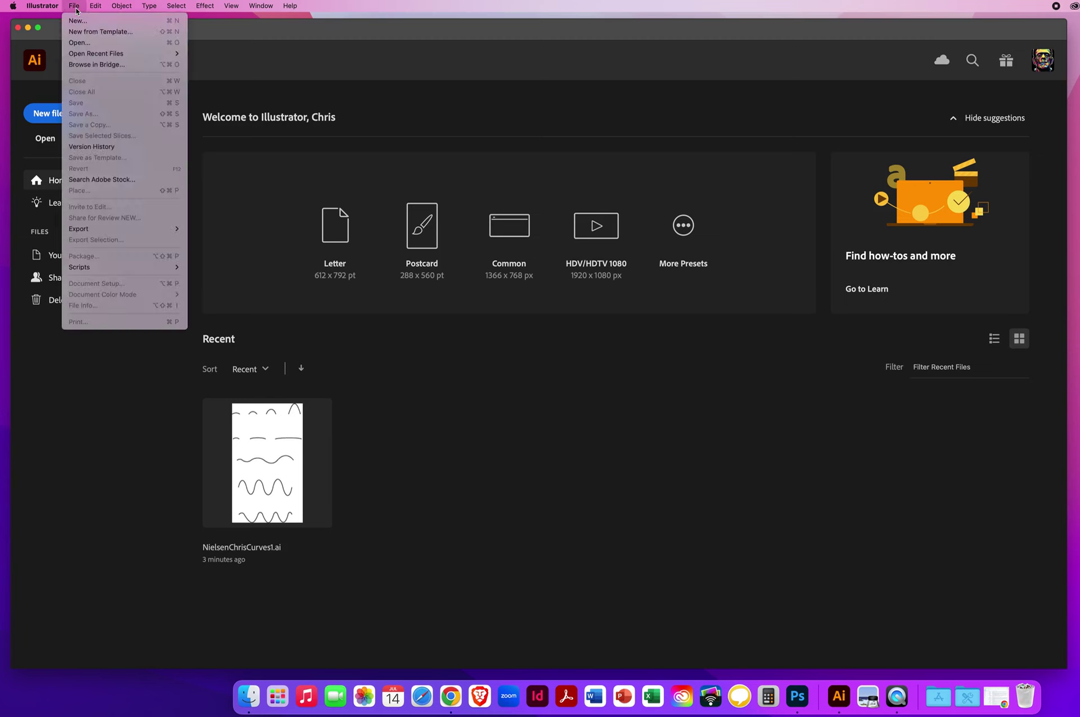
{"action": "left_click", "coordinate": [105, 21]}
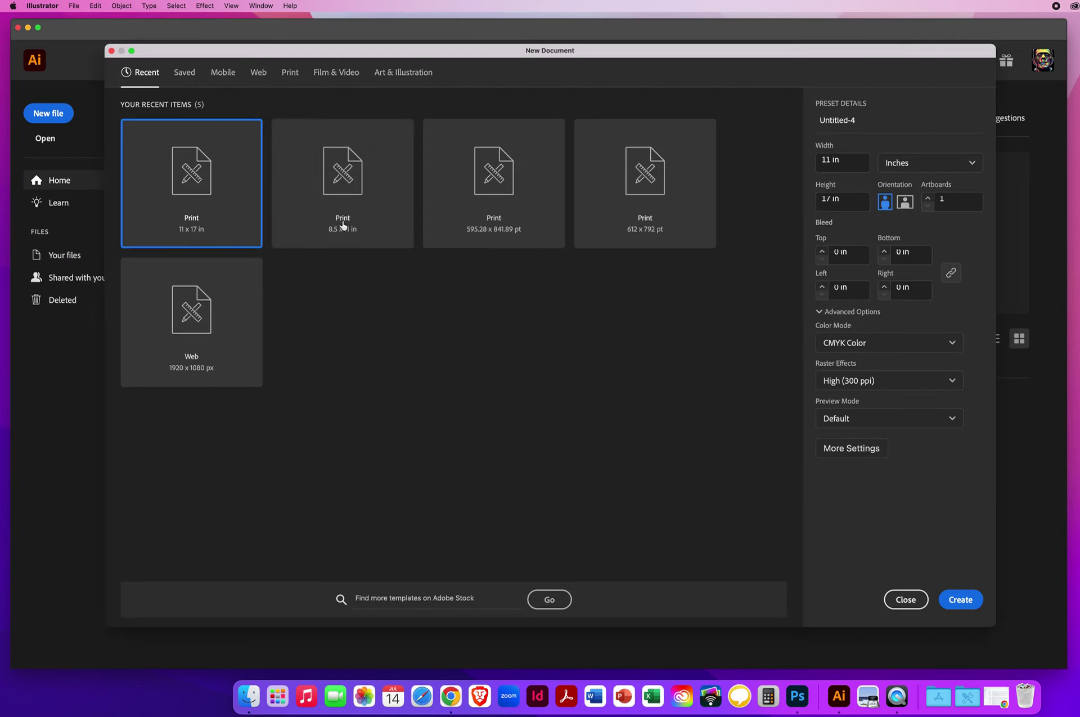
Step: Create a Tabloid print document measured in inches at 11 x 17 in
{"action": "left_click", "coordinate": [290, 73]}
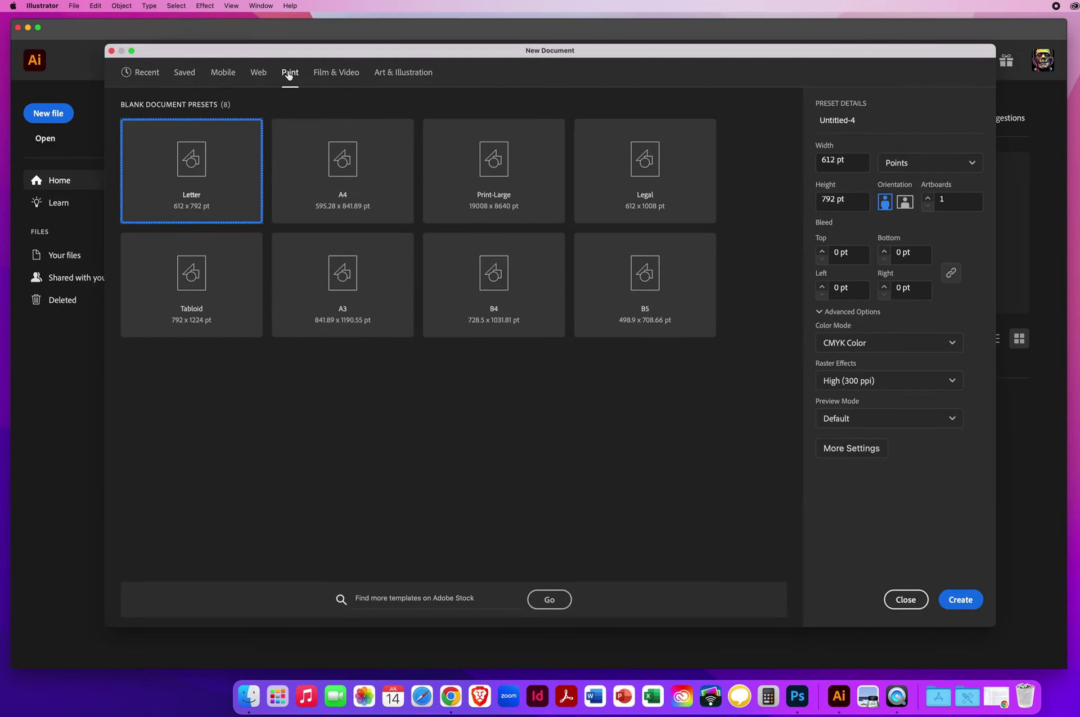
{"action": "left_click", "coordinate": [219, 271]}
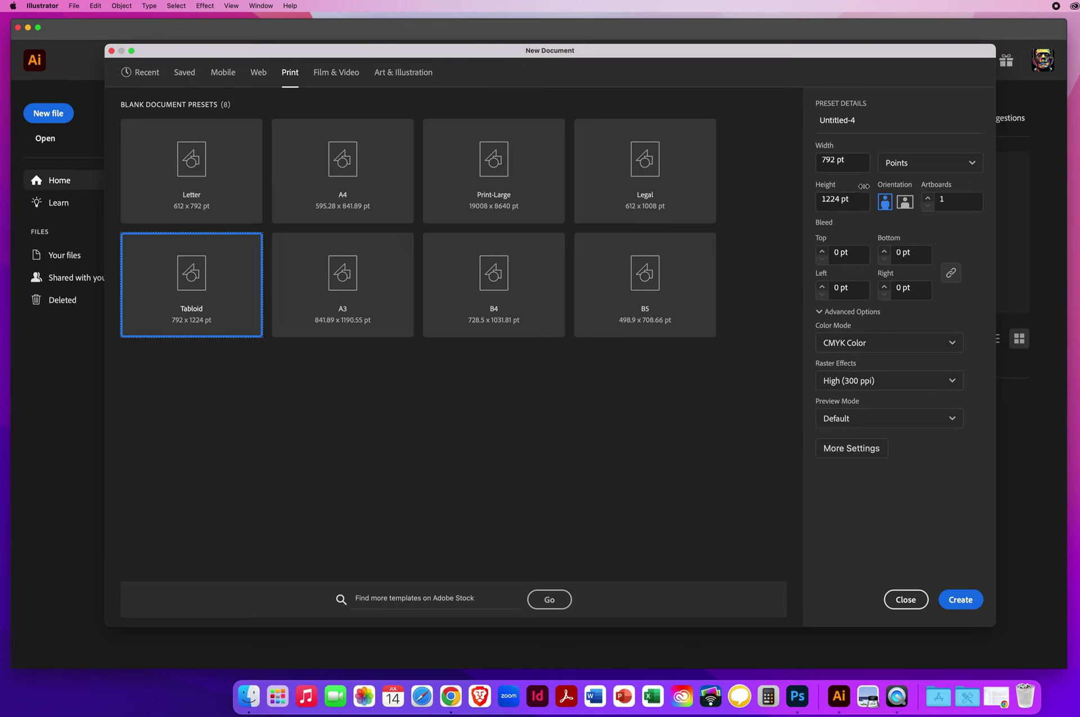
{"action": "left_click", "coordinate": [919, 168]}
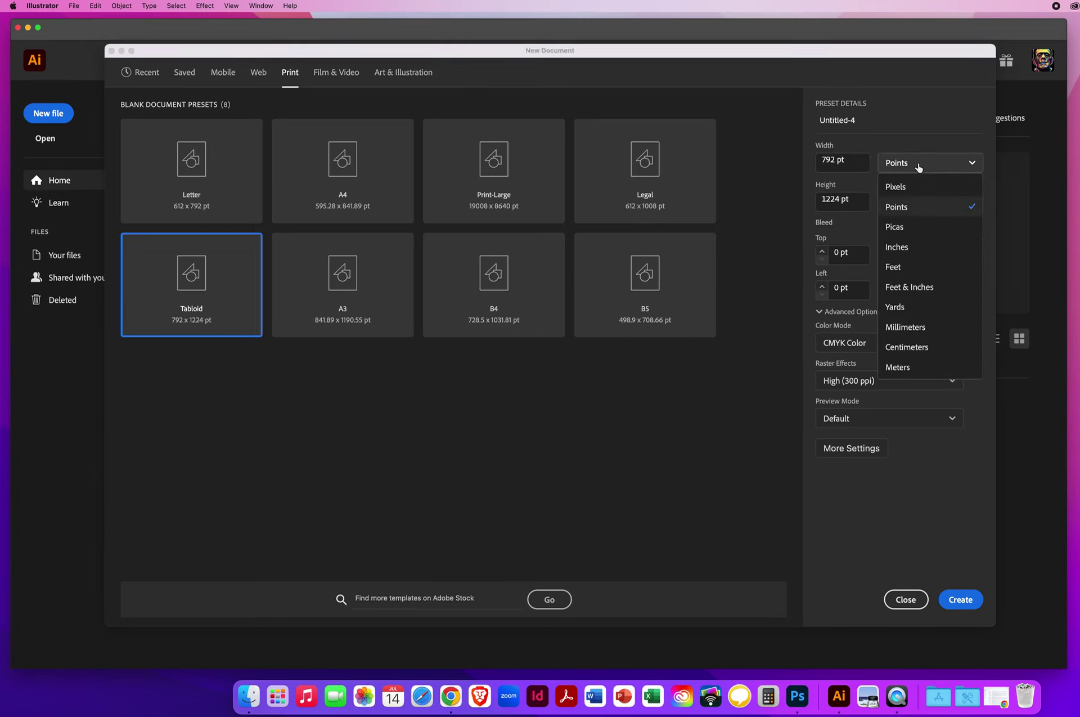
{"action": "left_click", "coordinate": [906, 248]}
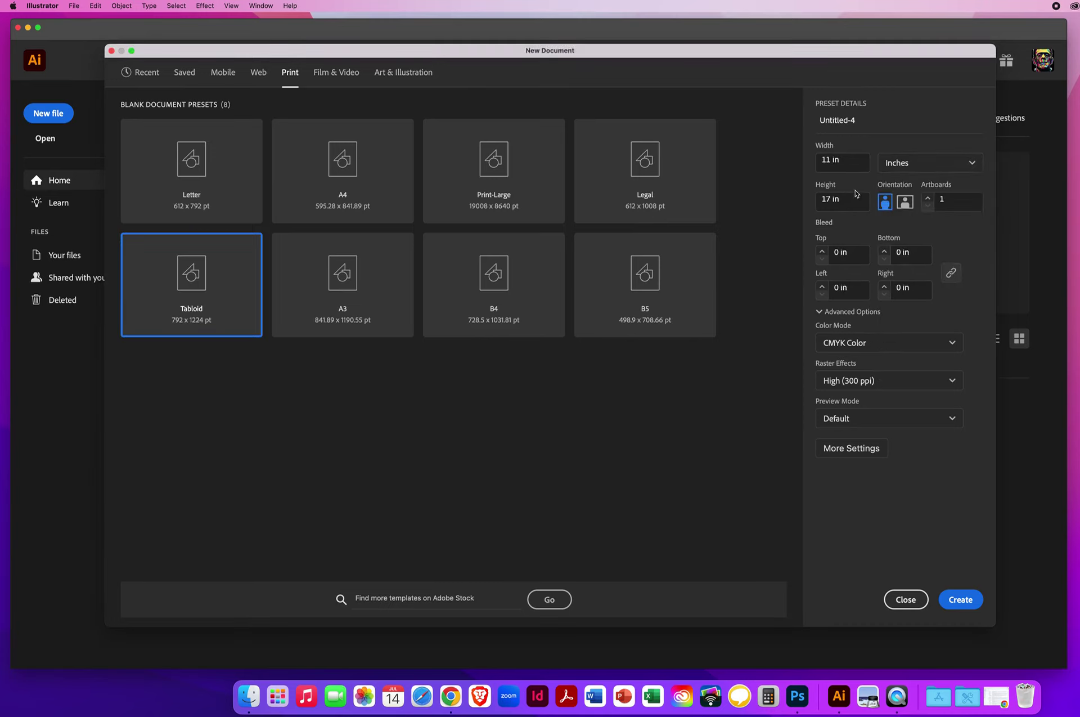
{"action": "left_click", "coordinate": [849, 163]}
{"action": "left_click", "coordinate": [850, 201]}
{"action": "left_click", "coordinate": [962, 600]}
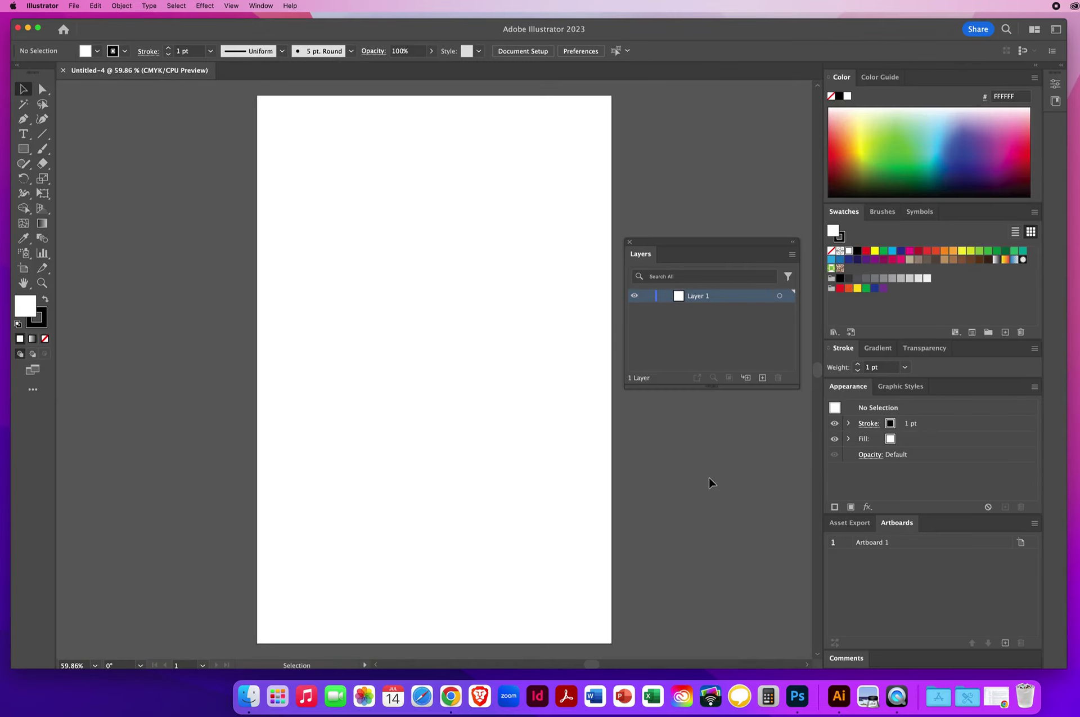
Step: Pan the blank artboard back to the centre of the window and open the File menu
{"action": "left_click_drag", "start_coordinate": [484, 420], "coordinate": [421, 416]}
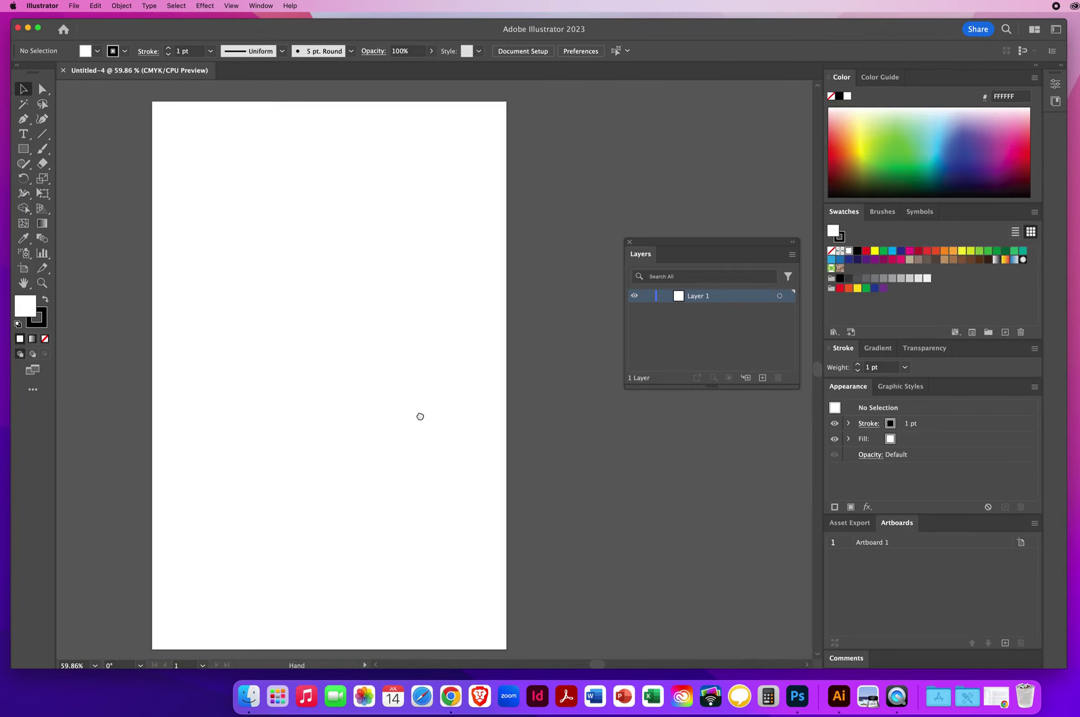
{"action": "scroll", "coordinate": [429, 415], "scroll_direction": "left", "scroll_amount": 5}
{"action": "scroll", "coordinate": [427, 412], "scroll_direction": "right", "scroll_amount": 3}
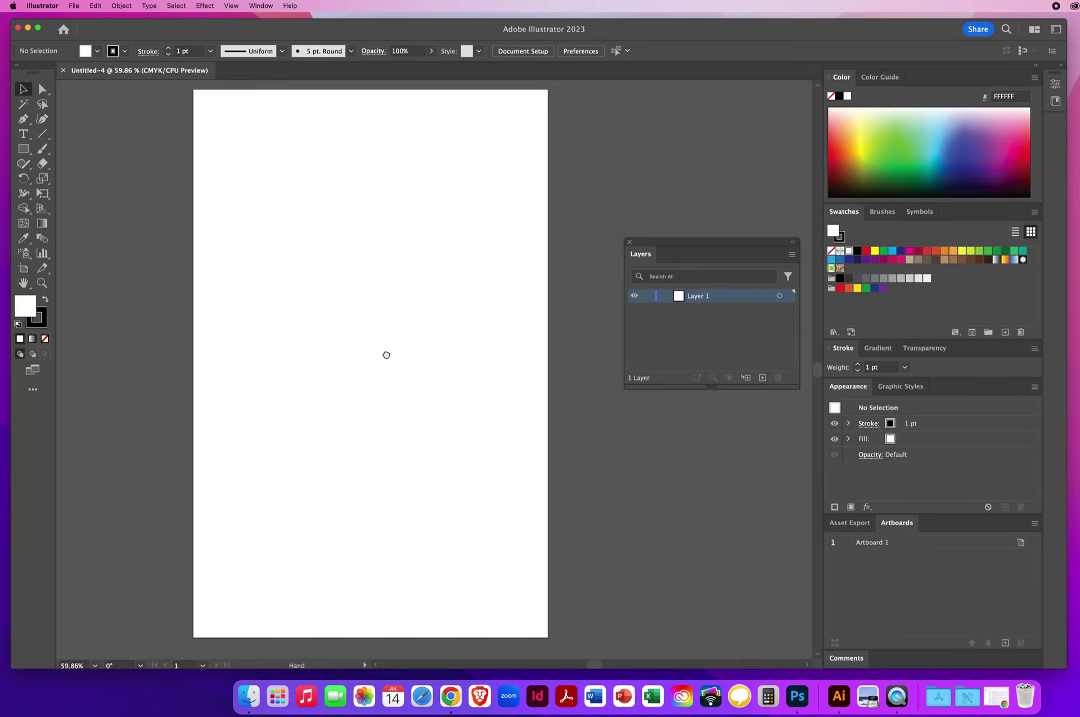
{"action": "mouse_move", "coordinate": [386, 354]}
{"action": "left_mouse_down"}
{"action": "mouse_move", "coordinate": [584, 371]}
{"action": "mouse_move", "coordinate": [504, 347]}
{"action": "mouse_move", "coordinate": [354, 350]}
{"action": "mouse_move", "coordinate": [541, 336]}
{"action": "mouse_move", "coordinate": [573, 357]}
{"action": "mouse_move", "coordinate": [387, 361]}
{"action": "left_mouse_up"}
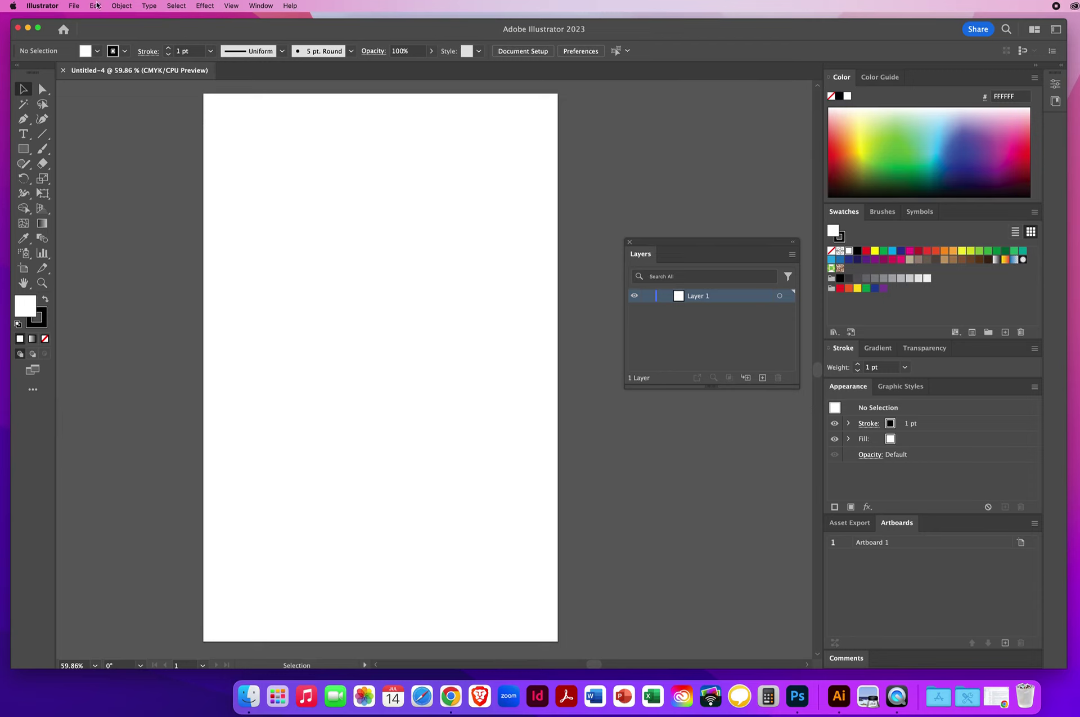
{"action": "left_click", "coordinate": [73, 7]}
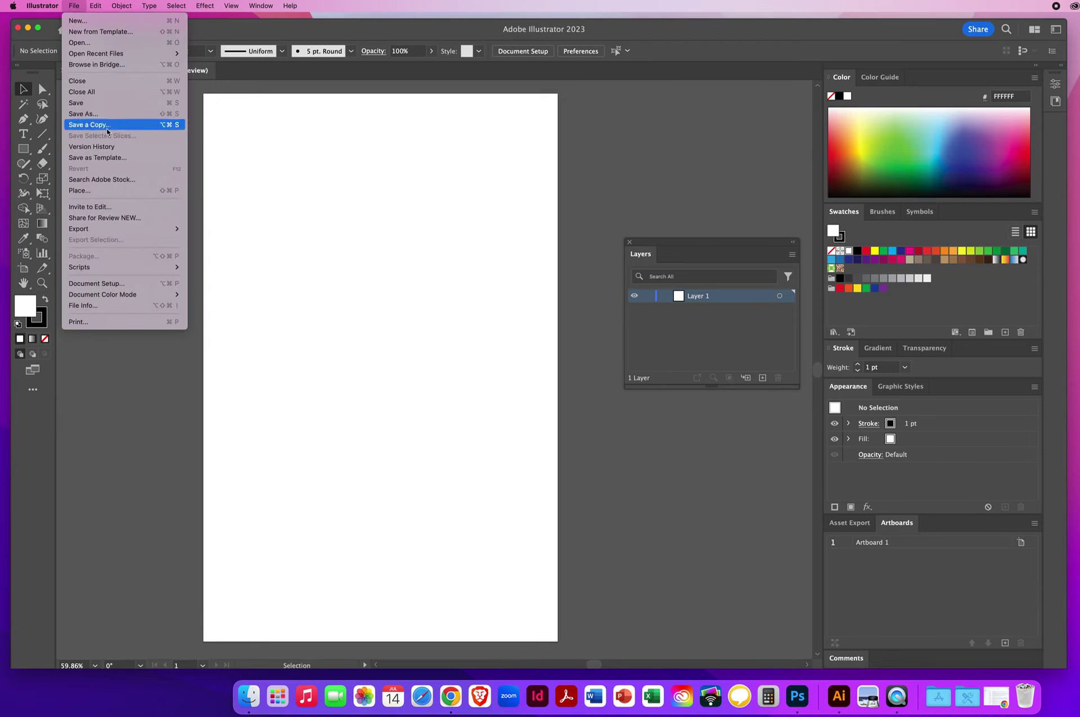
Step: Place 2 Direction Lines Temp.jpg from Ai DEMOS > Ai - CHAPTER 3 > 3.1 Drawing Paths
{"action": "left_click", "coordinate": [104, 194]}
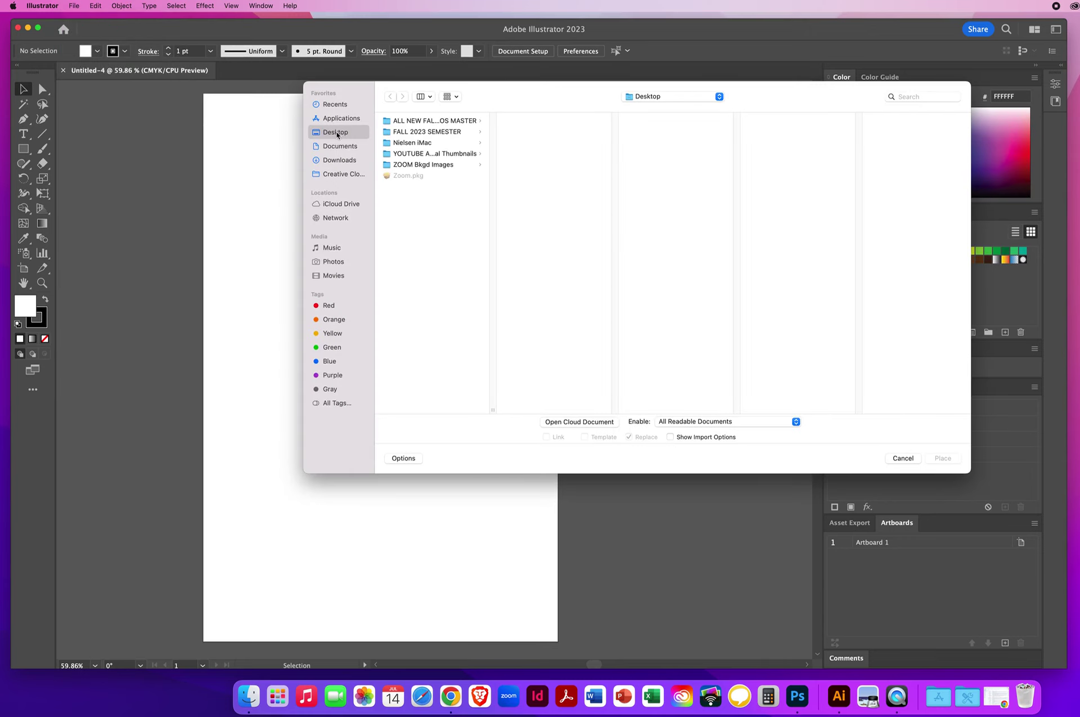
{"action": "left_click", "coordinate": [431, 122]}
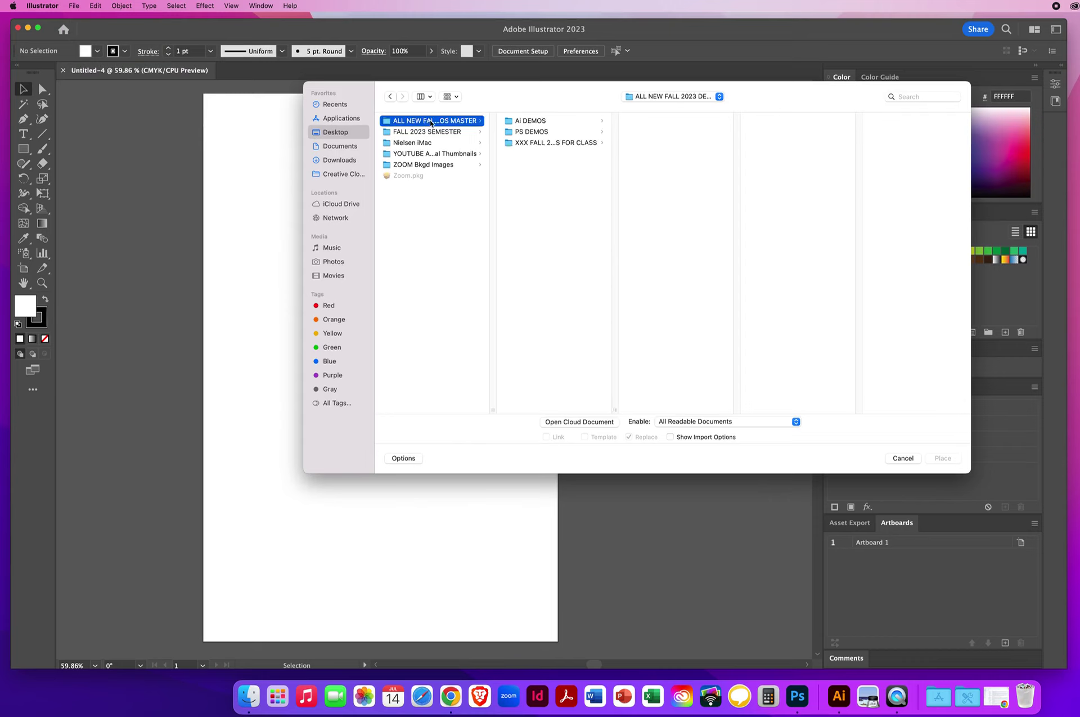
{"action": "left_click", "coordinate": [534, 122]}
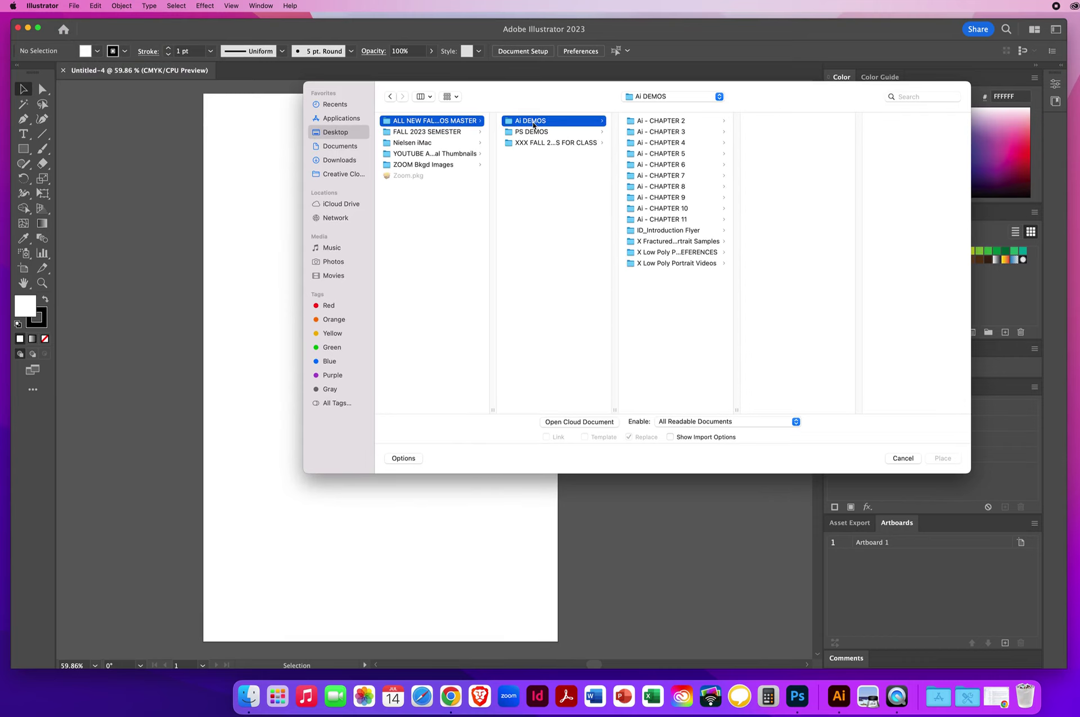
{"action": "left_click", "coordinate": [662, 133]}
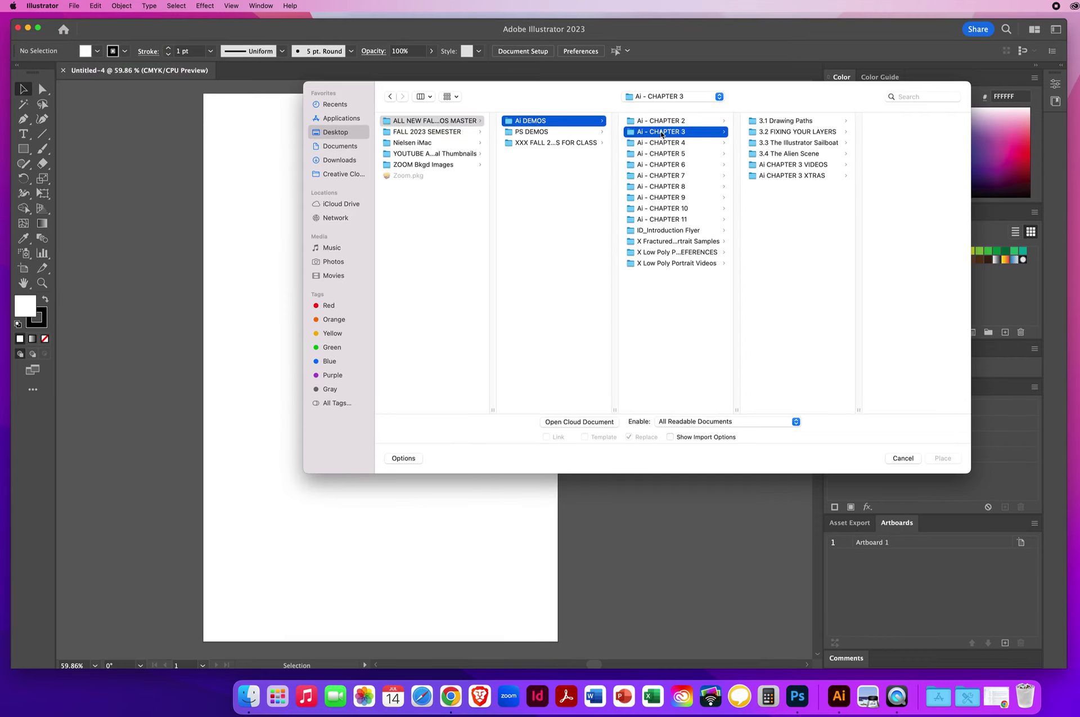
{"action": "left_click", "coordinate": [782, 122]}
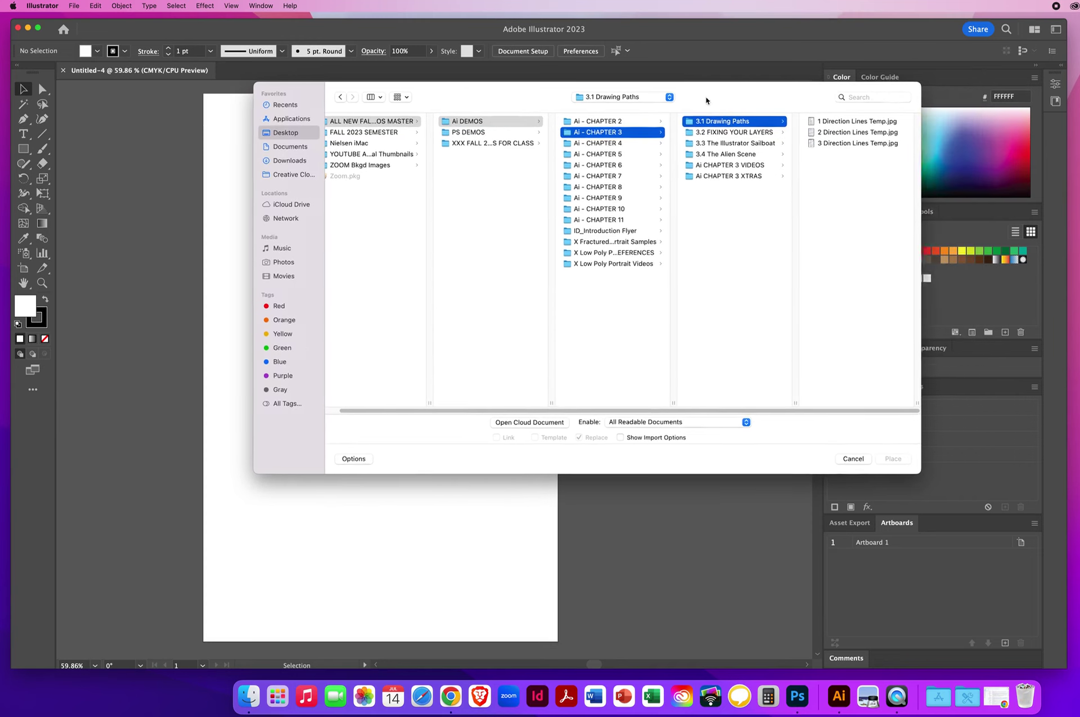
{"action": "left_click", "coordinate": [790, 133]}
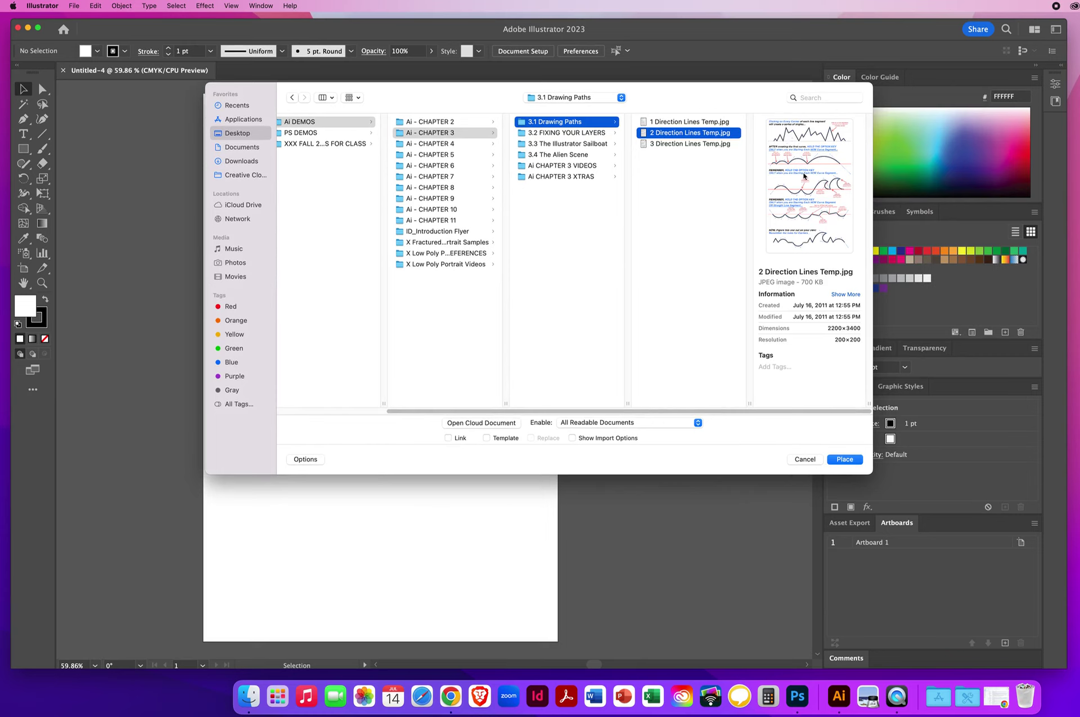
{"action": "left_click", "coordinate": [304, 464]}
{"action": "left_click", "coordinate": [307, 462]}
{"action": "left_click", "coordinate": [845, 459]}
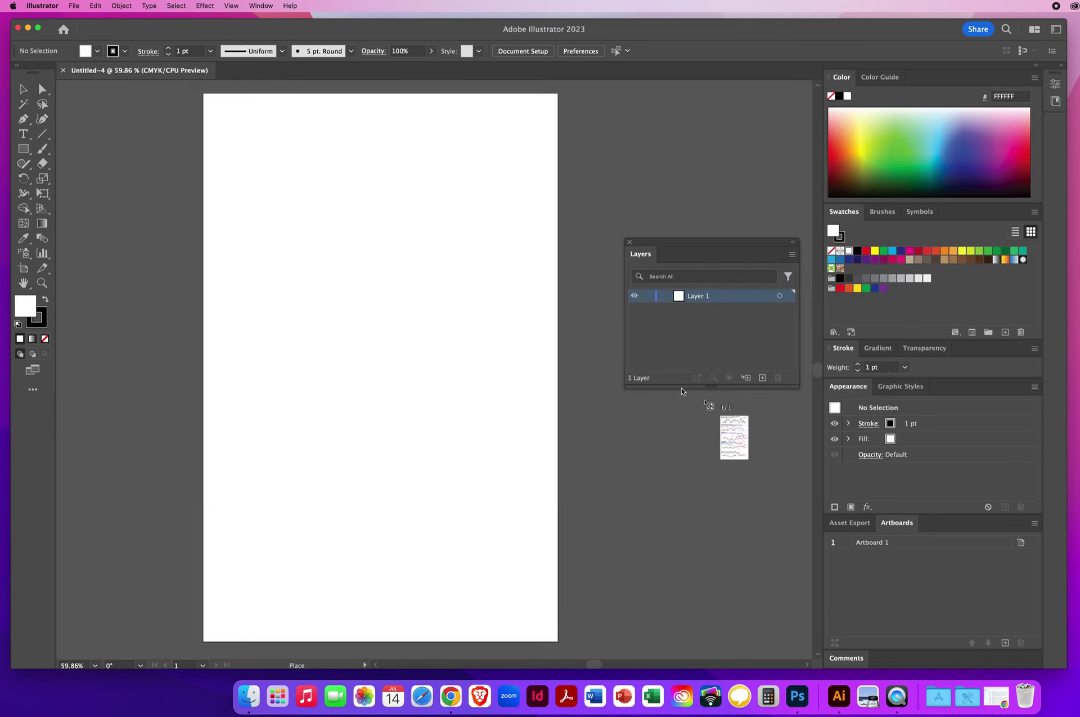
Step: Drop the image, align it to the artboard's top-left corner, and move the Layers panel aside
{"action": "left_click", "coordinate": [276, 180]}
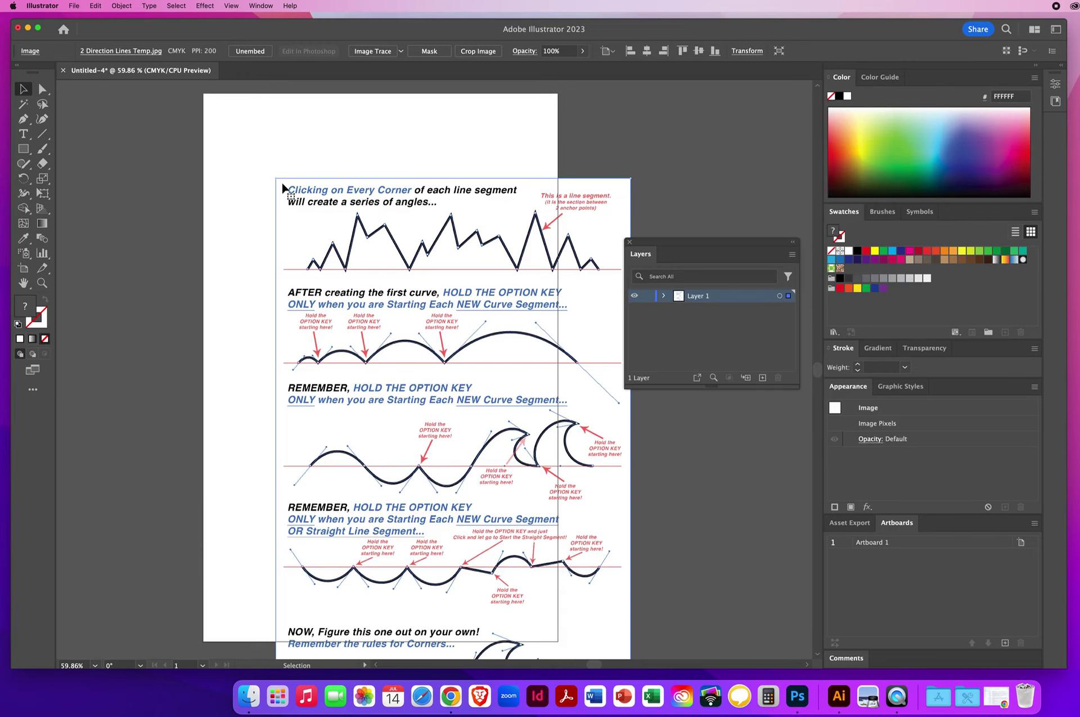
{"action": "left_click_drag", "start_coordinate": [283, 188], "coordinate": [265, 159]}
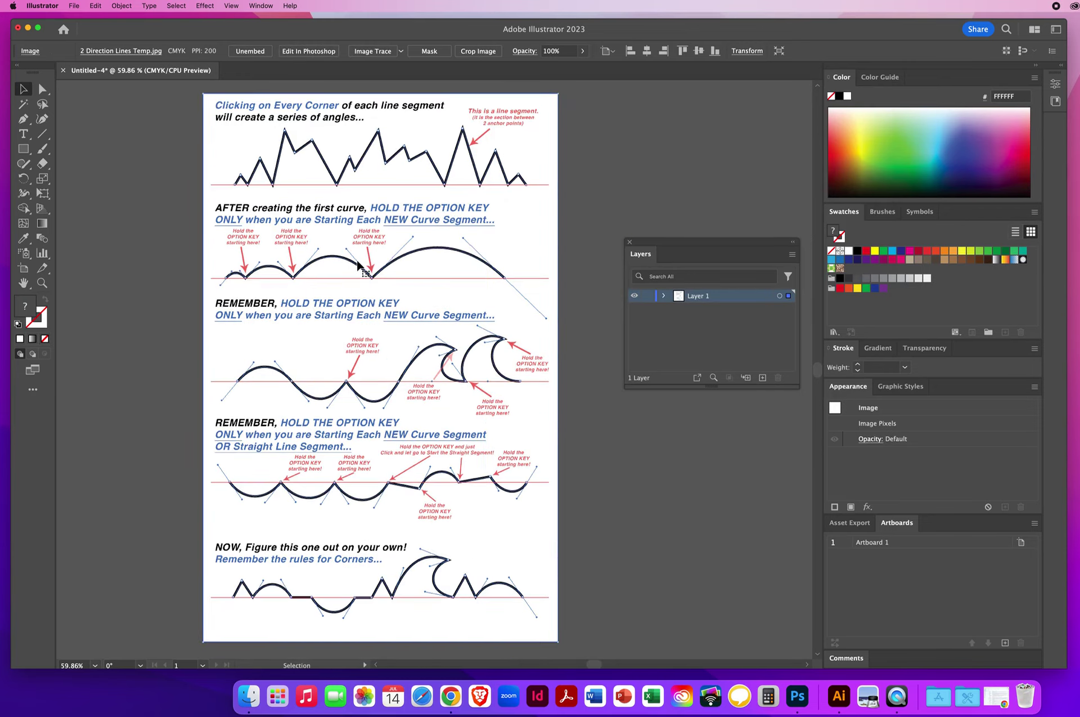
{"action": "left_click_drag", "start_coordinate": [672, 243], "coordinate": [630, 219]}
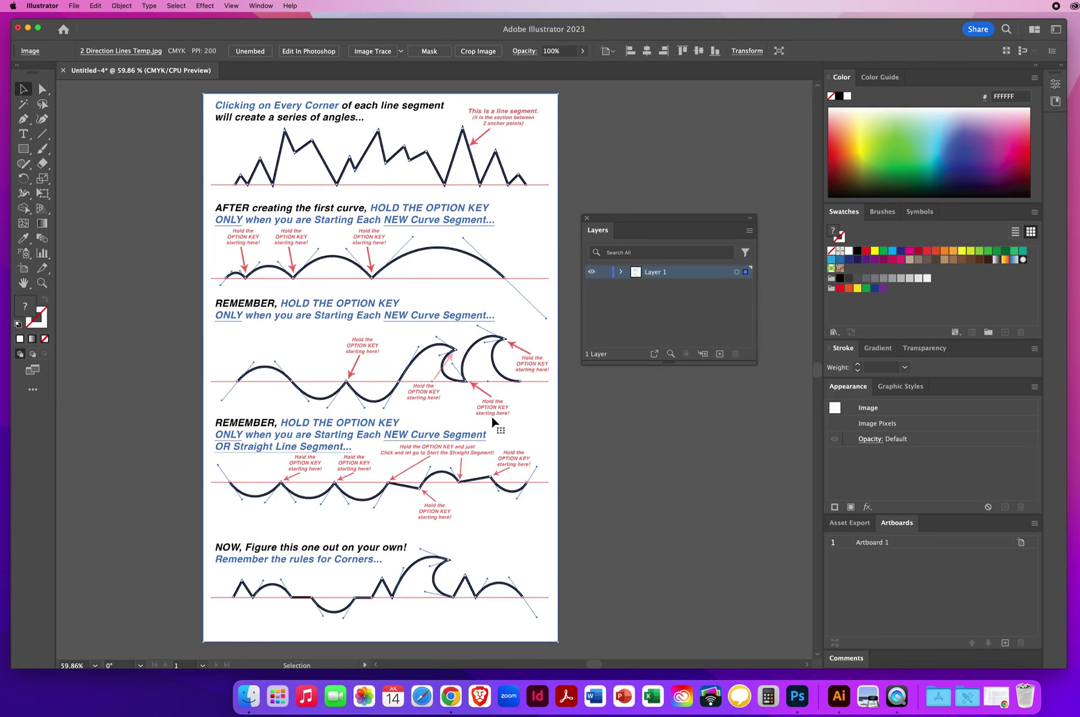
Step: Rename Layer 1 to 'Drawing Corners' and make it a template with images dimmed to 20%
{"action": "double_click", "coordinate": [700, 274]}
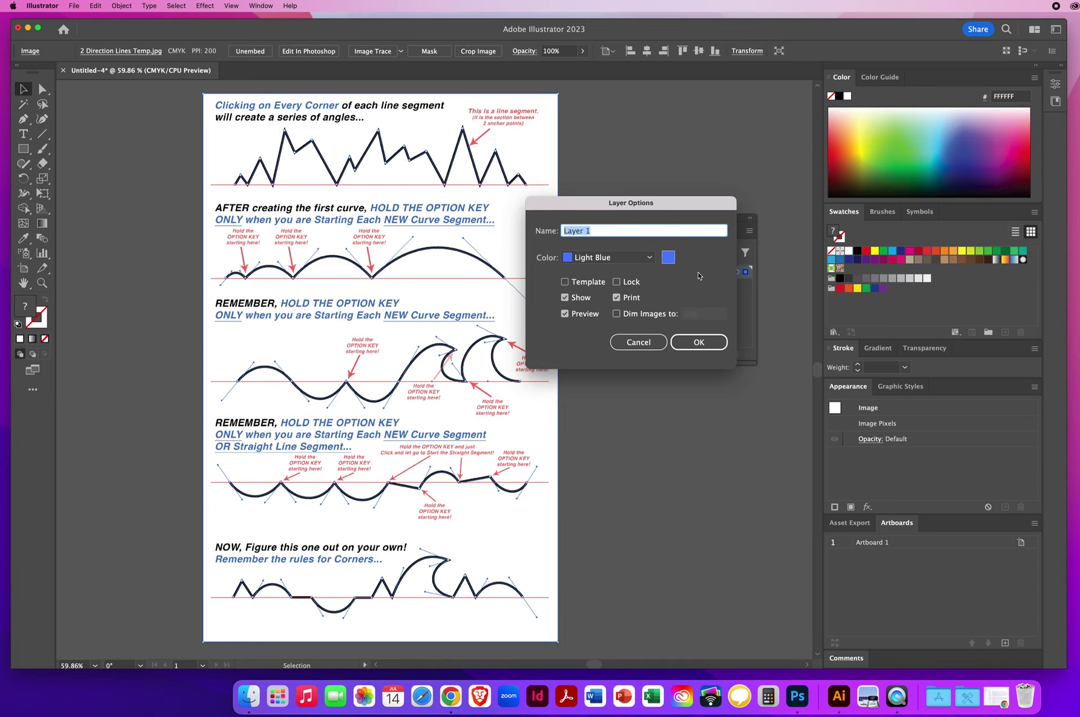
{"action": "type", "text": "Drawing Corners"}
{"action": "left_click", "coordinate": [565, 282]}
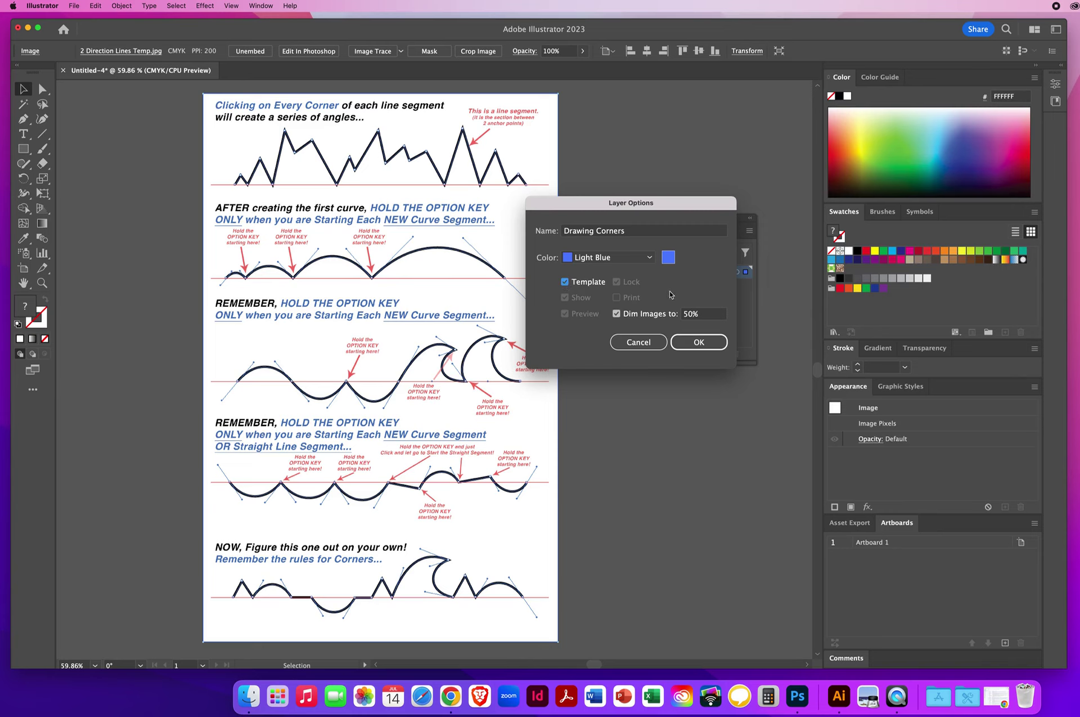
{"action": "left_click", "coordinate": [707, 318]}
{"action": "type", "text": "20"}
{"action": "left_click", "coordinate": [692, 345]}
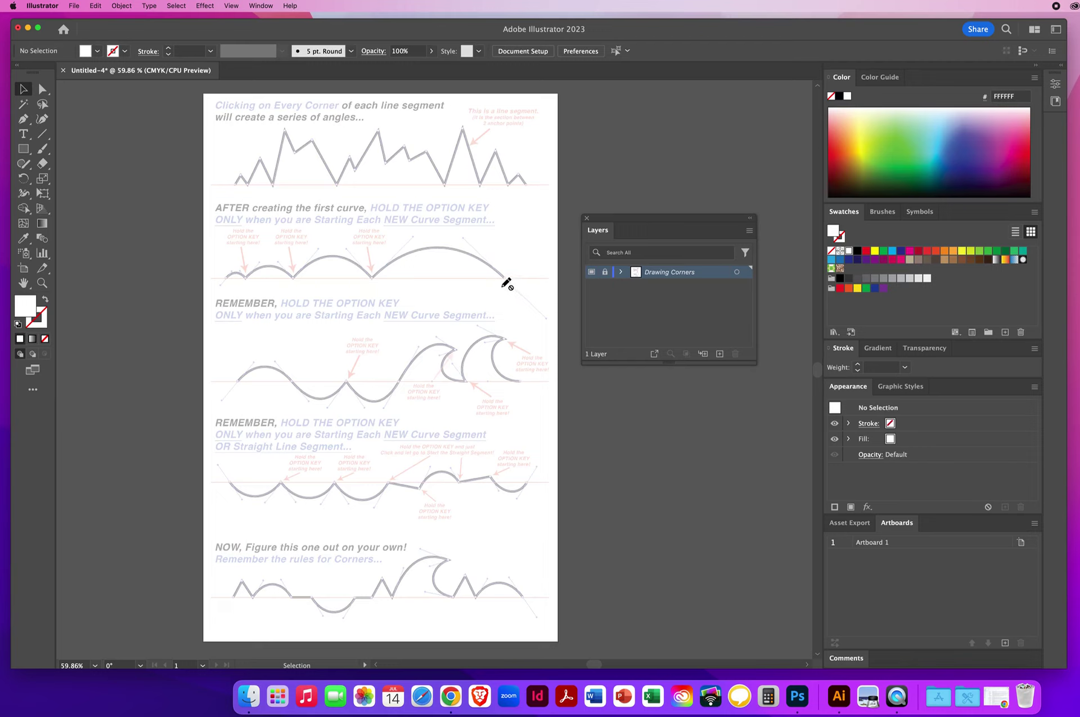
Step: Add a new layer named CORNERS and set a default black stroke with no fill
{"action": "left_click_drag", "start_coordinate": [608, 222], "coordinate": [609, 220]}
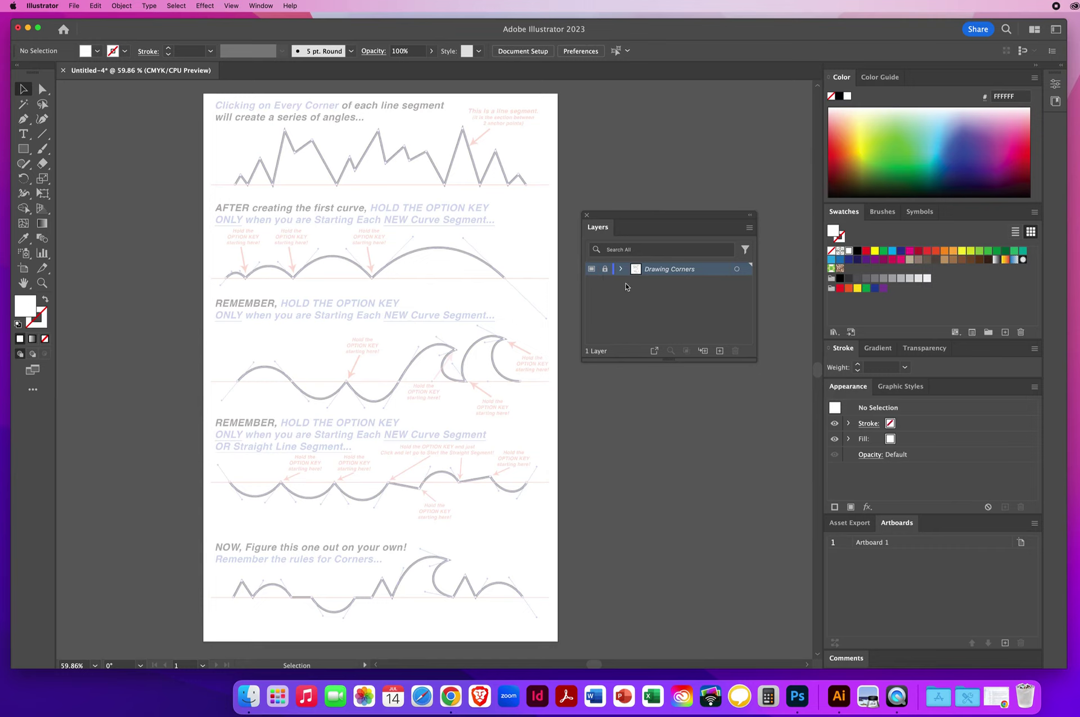
{"action": "left_click", "coordinate": [720, 351]}
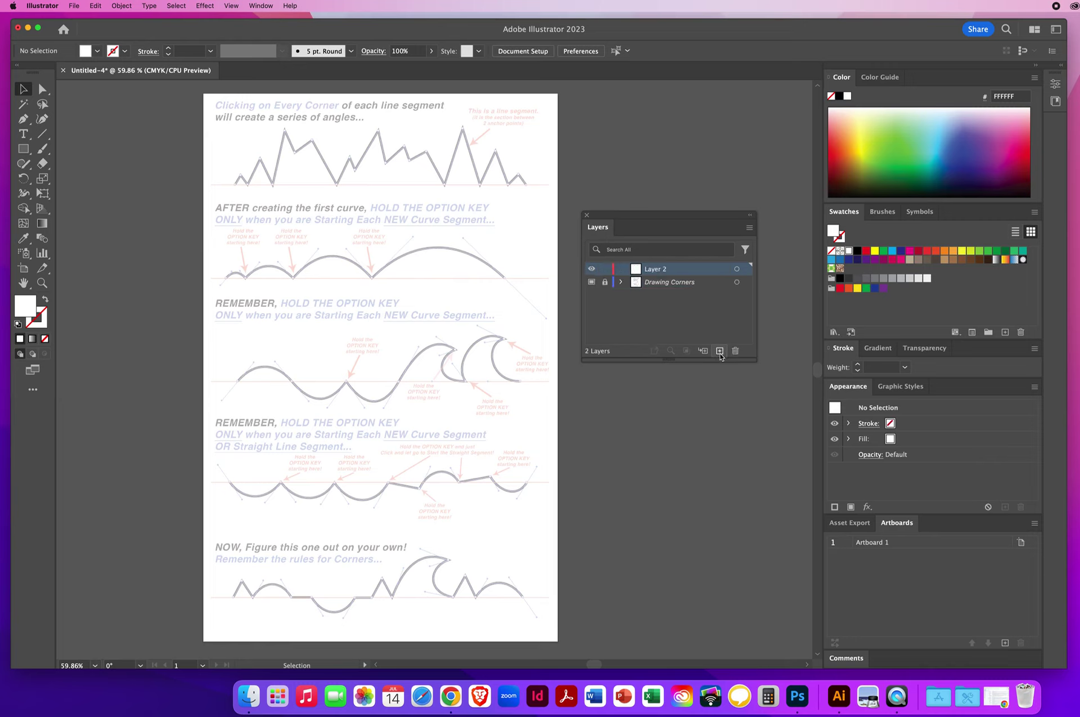
{"action": "double_click", "coordinate": [654, 270]}
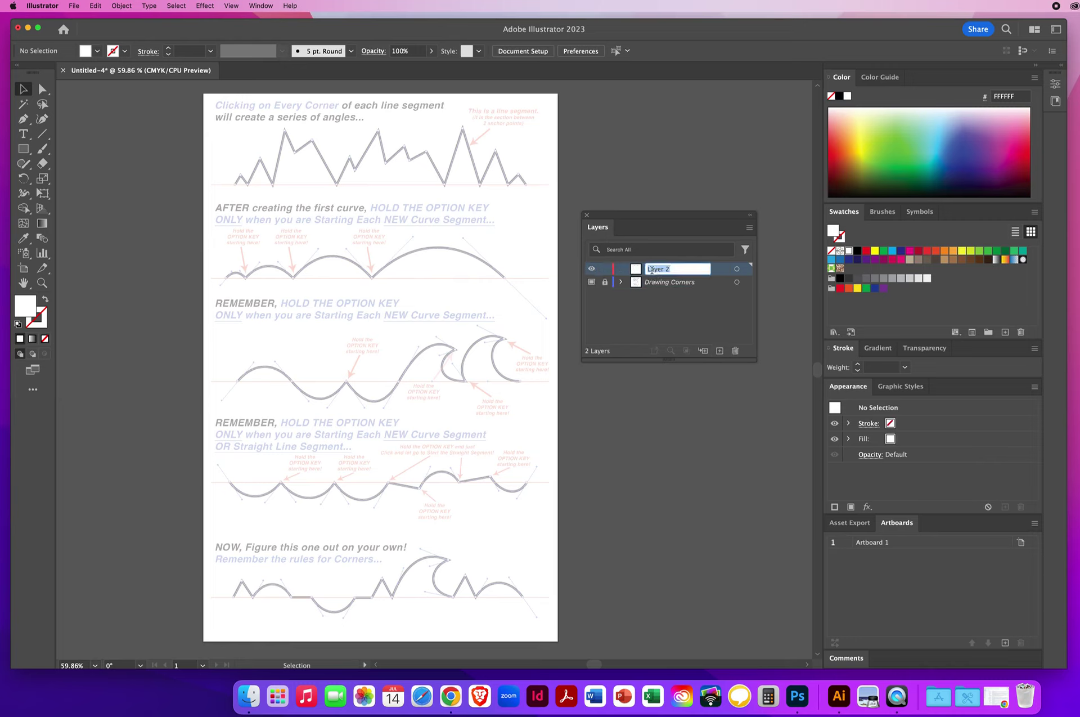
{"action": "type", "text": "CORNERS"}
{"action": "key", "text": "Return"}
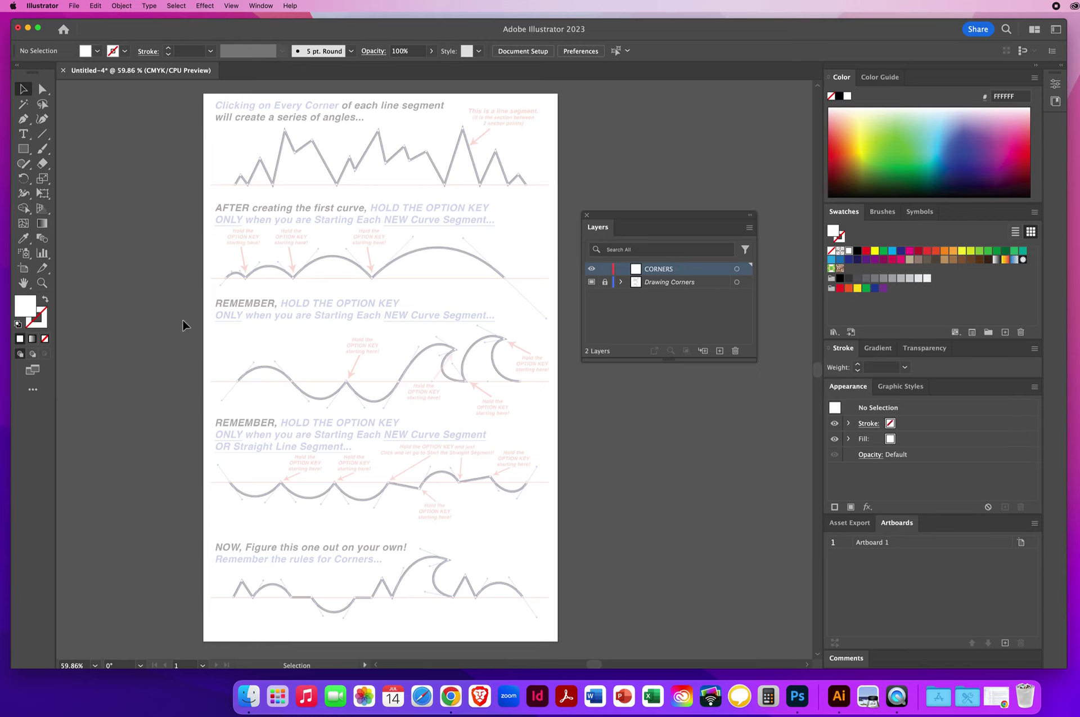
{"action": "key", "text": "d"}
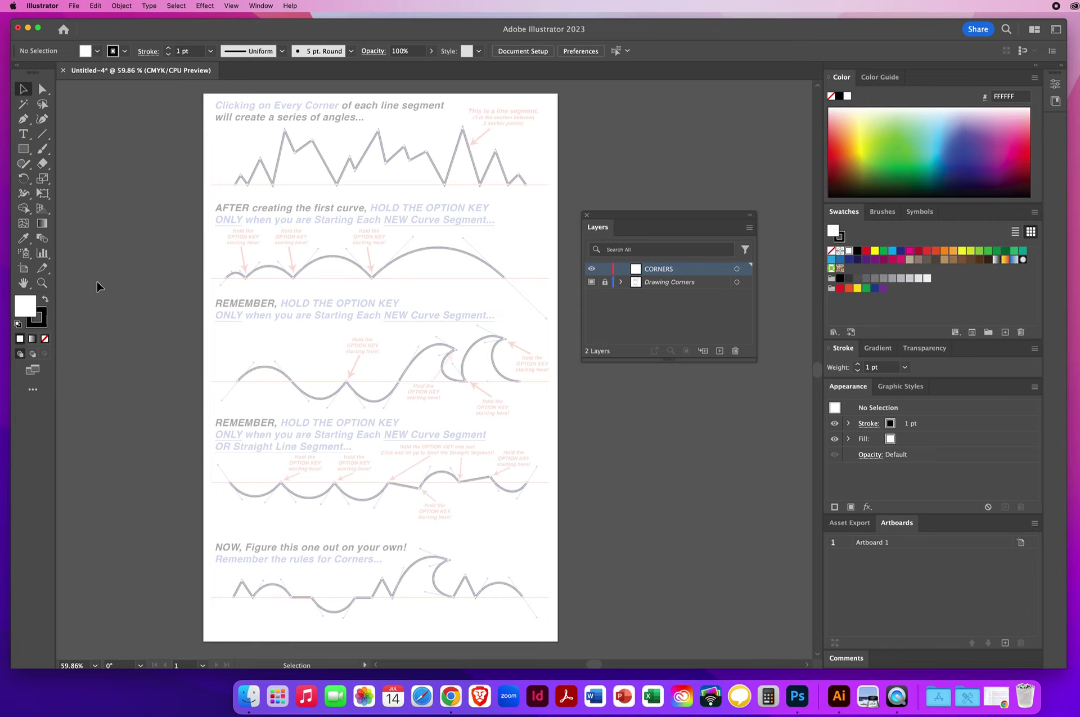
{"action": "key", "text": "slash"}
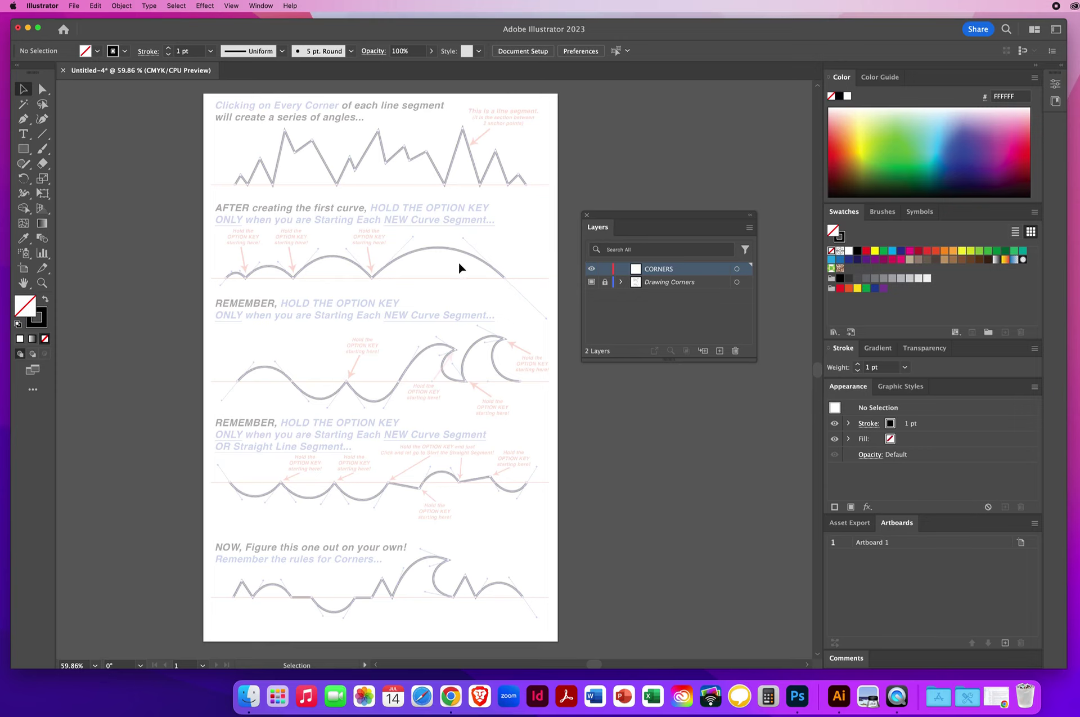
Step: Raise the stroke weight to 5 pt in the Control bar
{"action": "left_click", "coordinate": [190, 51]}
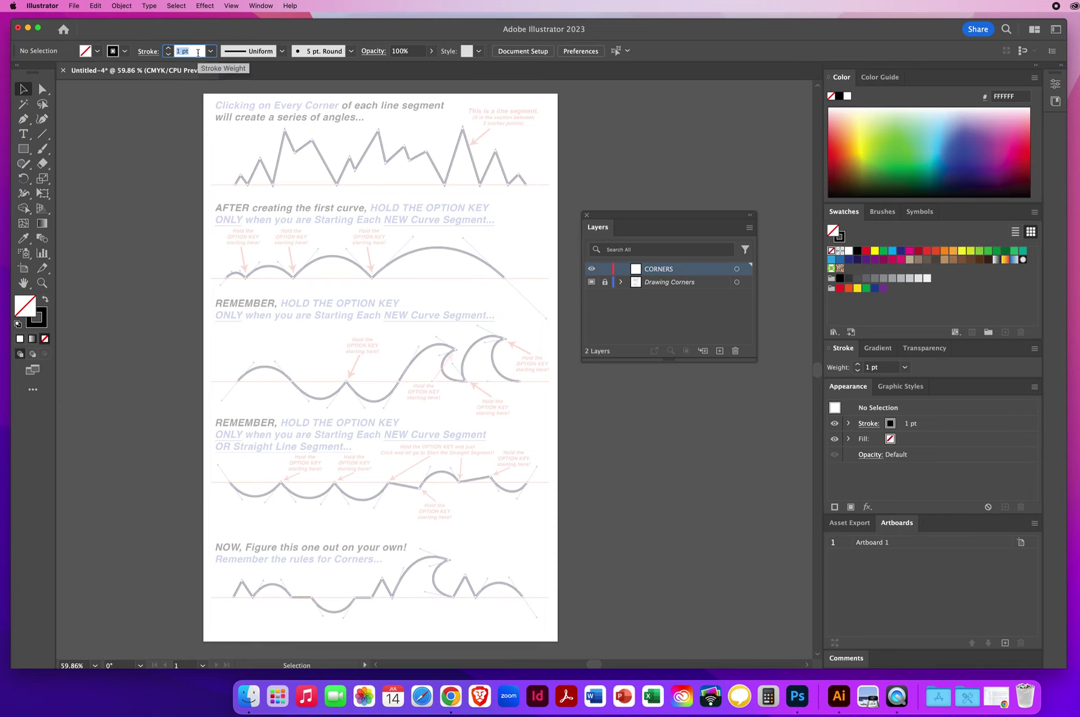
{"action": "left_click", "coordinate": [168, 50]}
{"action": "left_click", "coordinate": [169, 49]}
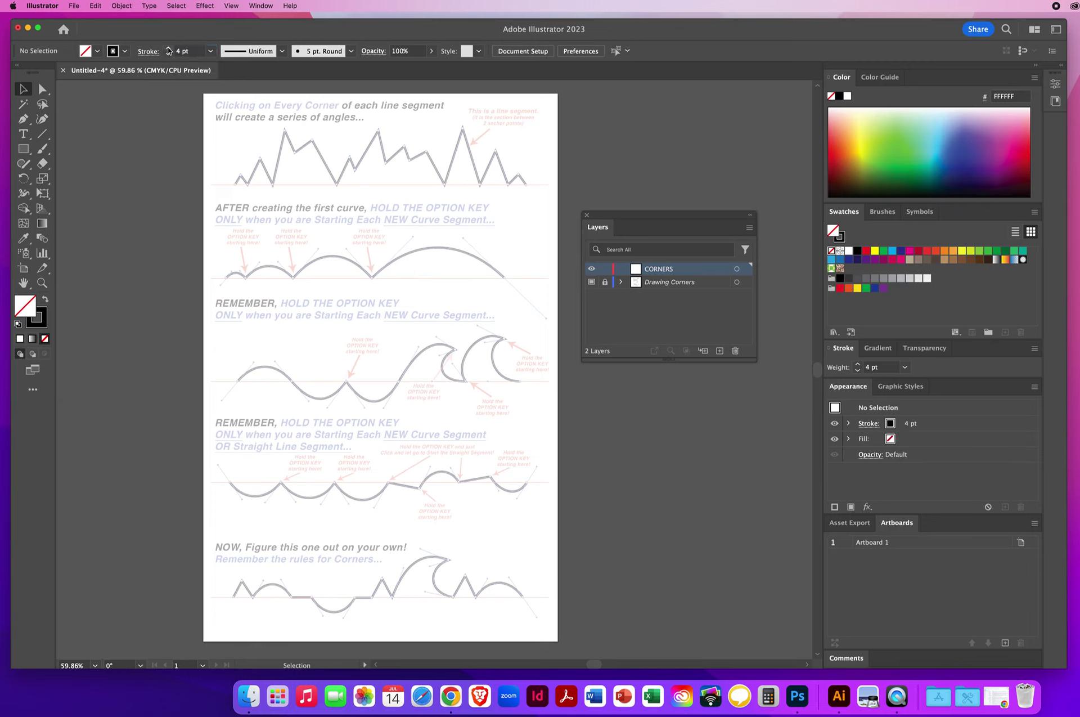
{"action": "left_click", "coordinate": [169, 48]}
Step: Move the Layers panel off the artwork and zoom in on the page
{"action": "mouse_move", "coordinate": [603, 217]}
{"action": "left_mouse_down"}
{"action": "mouse_move", "coordinate": [636, 185]}
{"action": "mouse_move", "coordinate": [682, 168]}
{"action": "mouse_move", "coordinate": [677, 97]}
{"action": "left_mouse_up"}
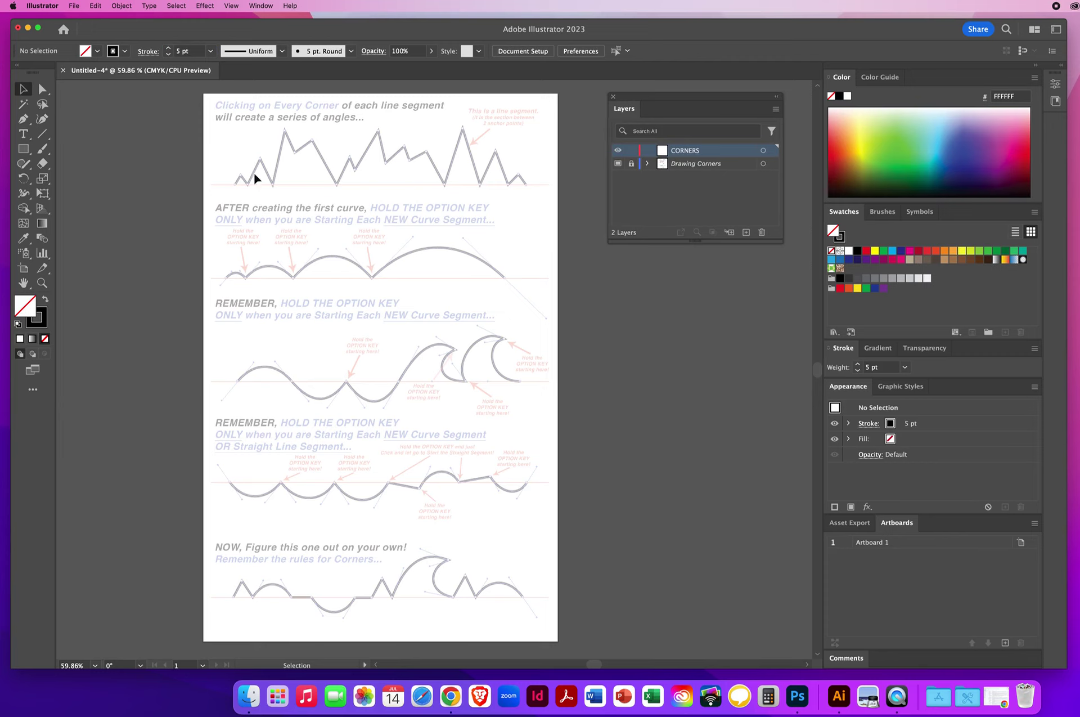
{"action": "left_click", "coordinate": [41, 283]}
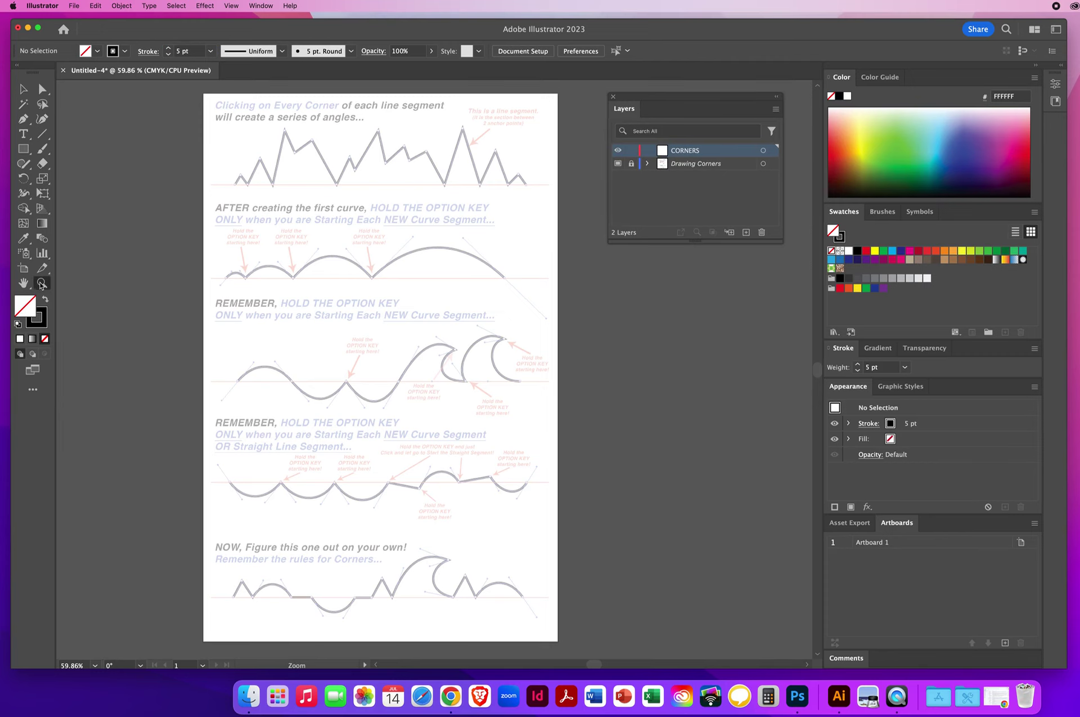
{"action": "left_click", "coordinate": [377, 191]}
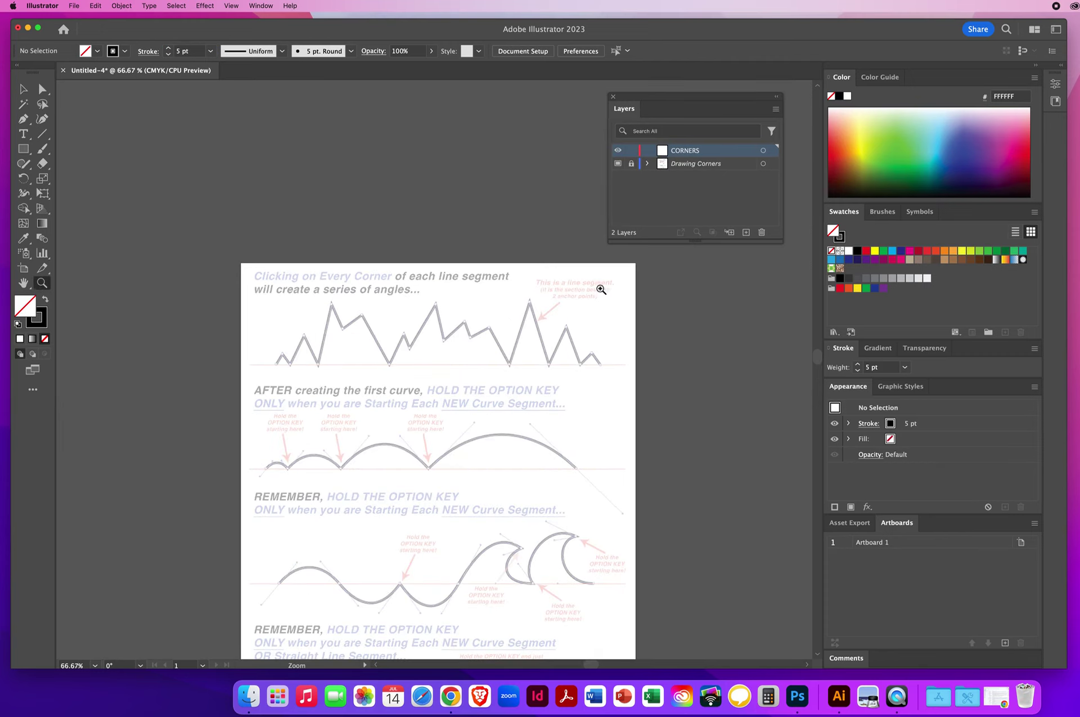
Step: Zoom to 100% on the top zigzag and switch to the Pen tool
{"action": "left_click", "coordinate": [439, 360]}
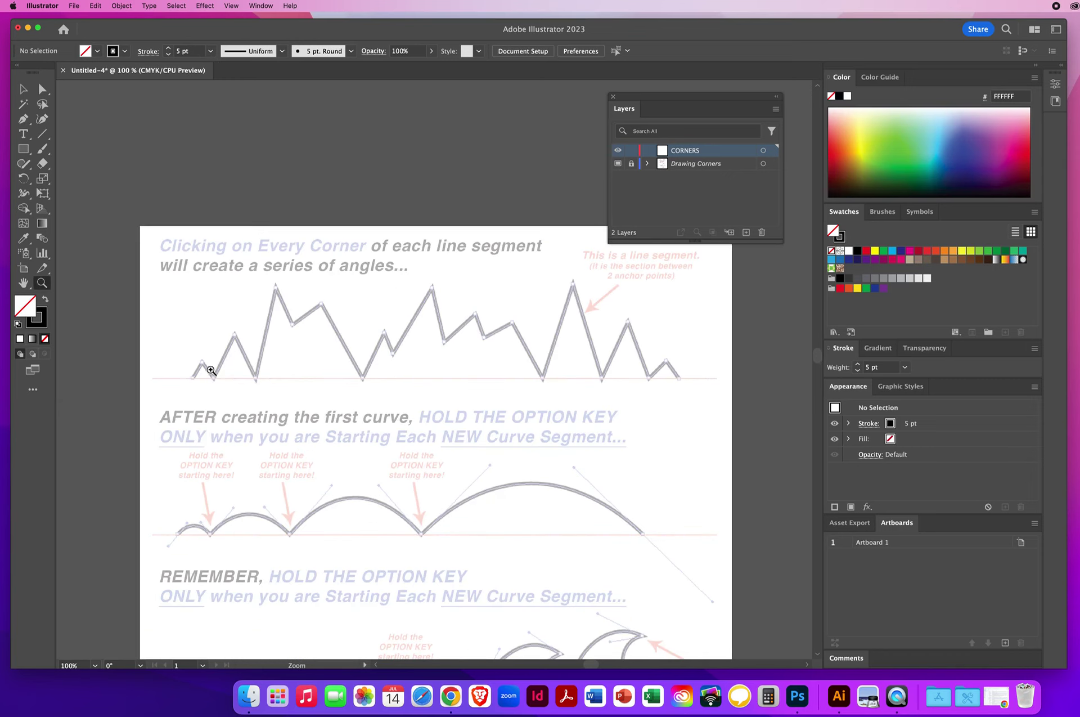
{"action": "left_click", "coordinate": [43, 89]}
{"action": "left_click", "coordinate": [22, 121]}
Step: Trace the left half of the zigzag with straight corner anchors
{"action": "left_click", "coordinate": [193, 377]}
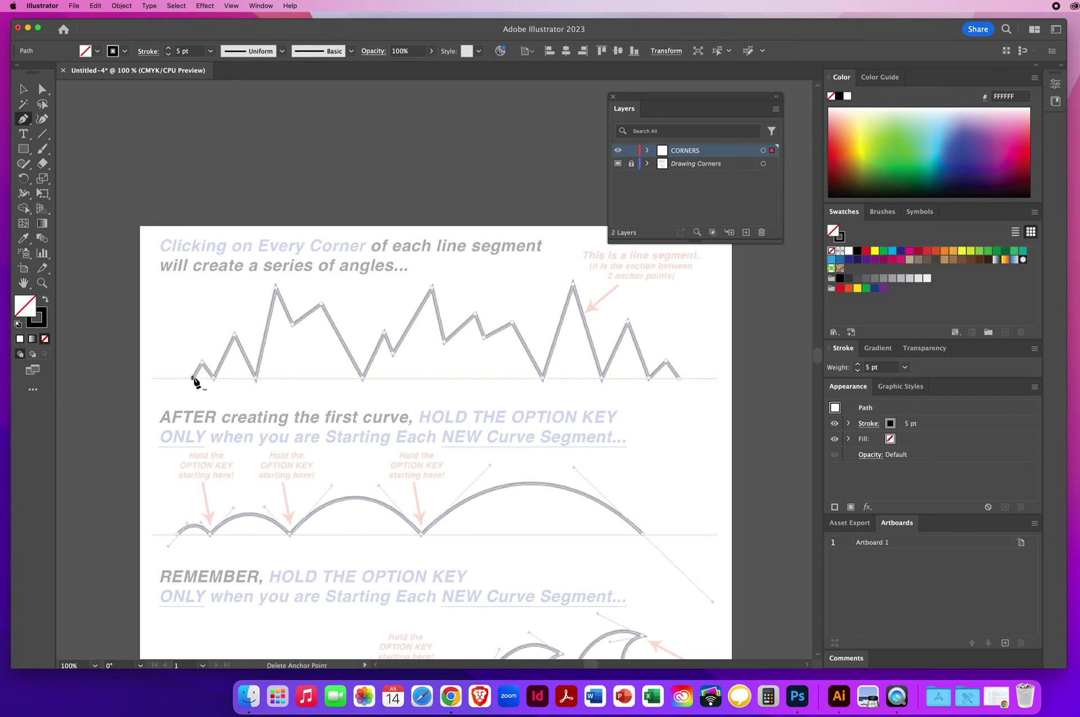
{"action": "left_click", "coordinate": [202, 361]}
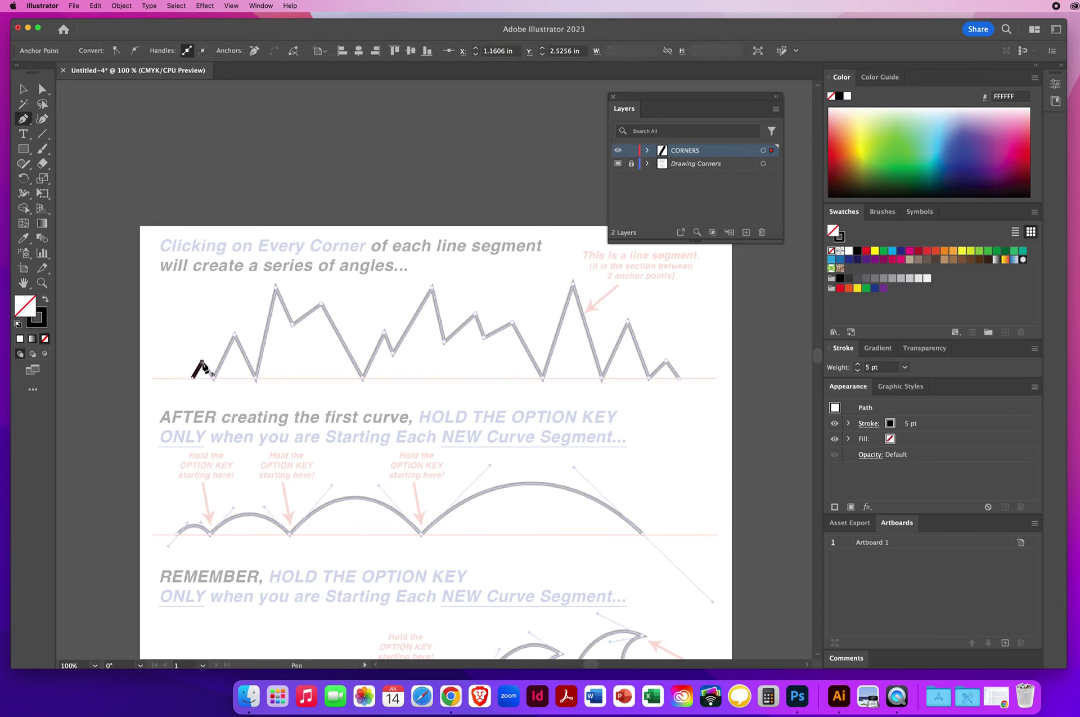
{"action": "left_click", "coordinate": [214, 379]}
{"action": "left_click", "coordinate": [234, 334]}
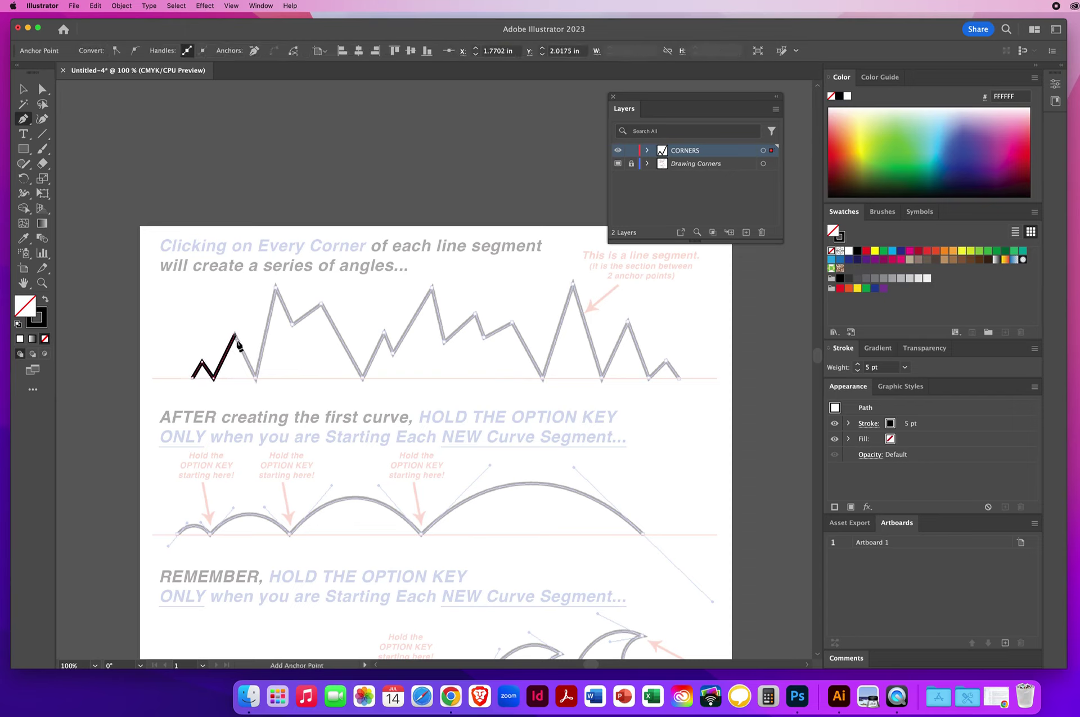
{"action": "left_click", "coordinate": [256, 378]}
{"action": "left_click", "coordinate": [292, 325]}
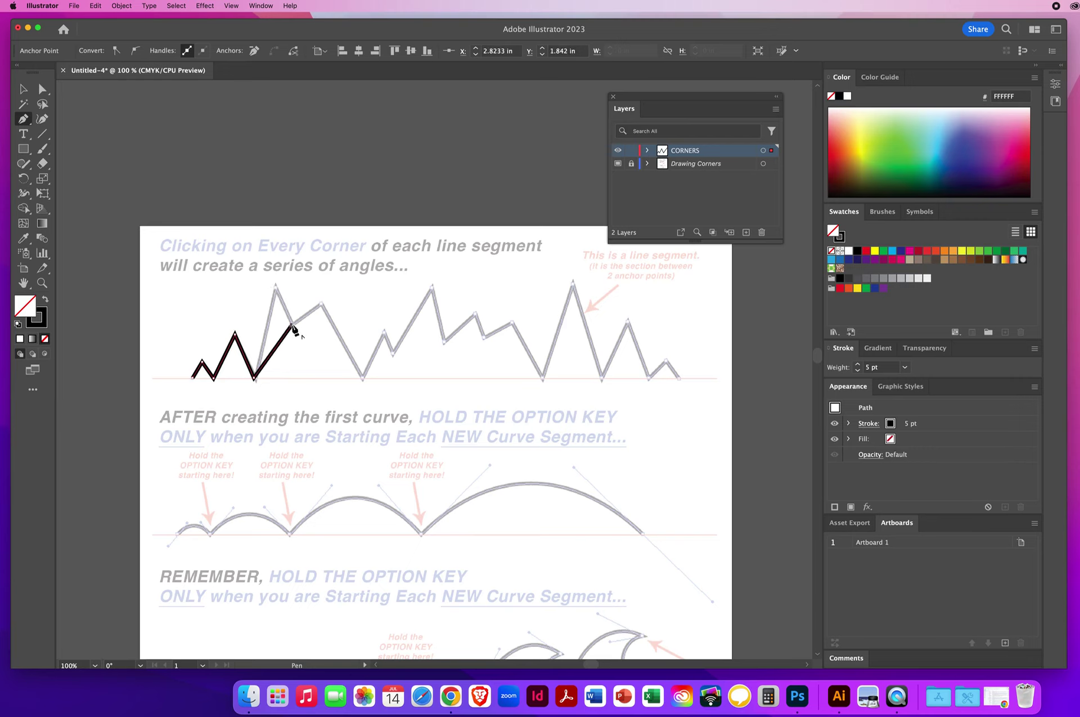
{"action": "left_click", "coordinate": [322, 305]}
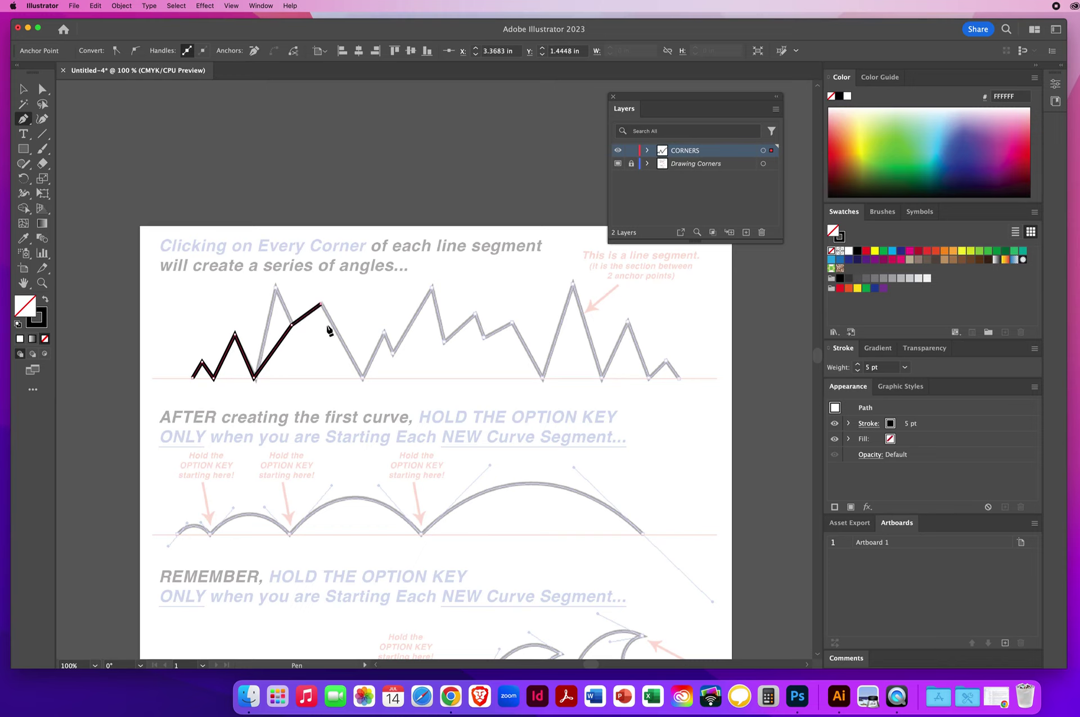
{"action": "left_click", "coordinate": [364, 379]}
{"action": "left_click", "coordinate": [385, 332]}
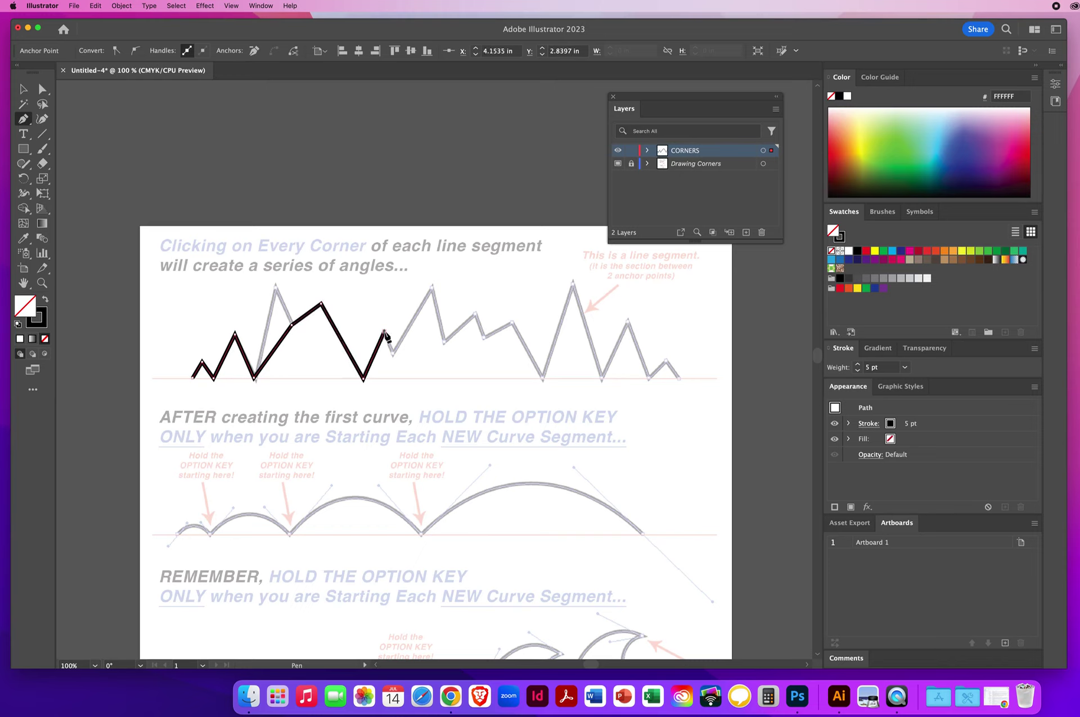
{"action": "left_click", "coordinate": [393, 354]}
Step: Add a curved peak, then trace the remaining corners to the row's right end
{"action": "left_click", "coordinate": [434, 291], "text": "super"}
{"action": "left_click_drag", "start_coordinate": [439, 289], "coordinate": [473, 289]}
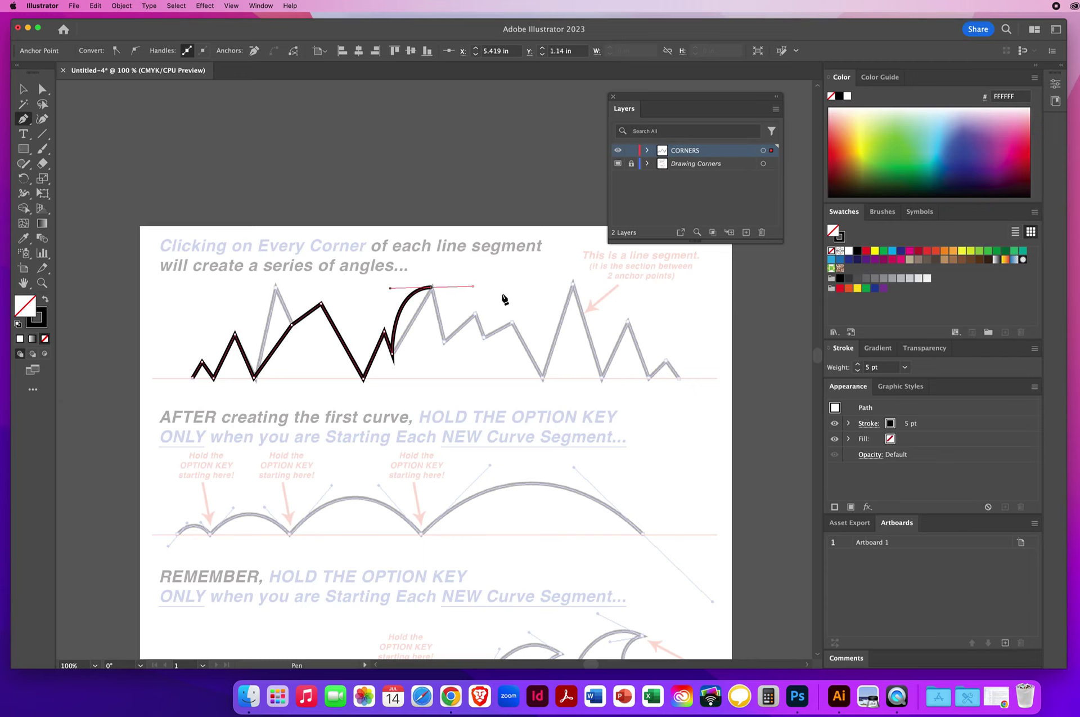
{"action": "left_click", "coordinate": [445, 342]}
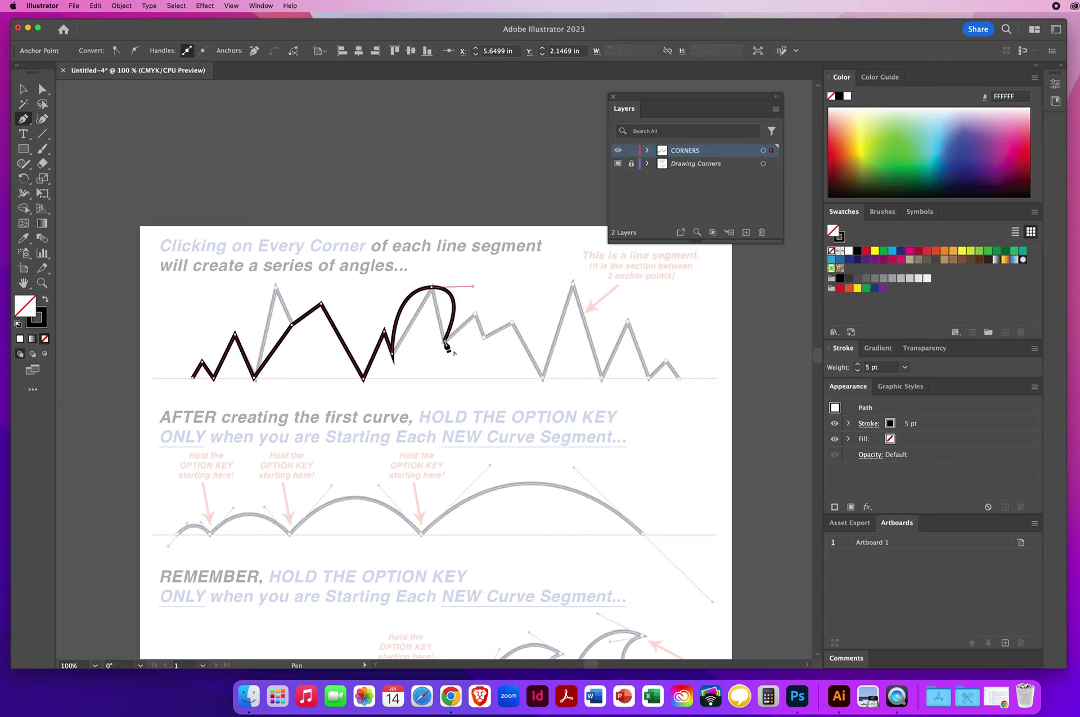
{"action": "left_click", "coordinate": [475, 313]}
{"action": "left_click", "coordinate": [483, 338]}
{"action": "left_click", "coordinate": [523, 304]}
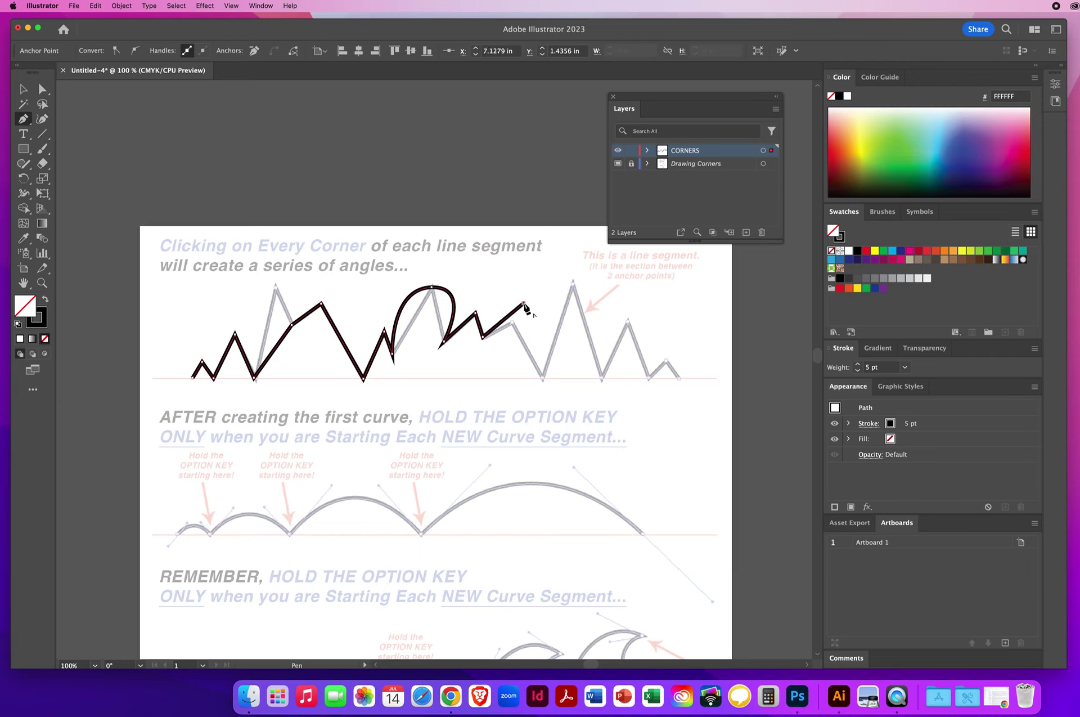
{"action": "left_click", "coordinate": [528, 383]}
{"action": "left_click", "coordinate": [573, 283]}
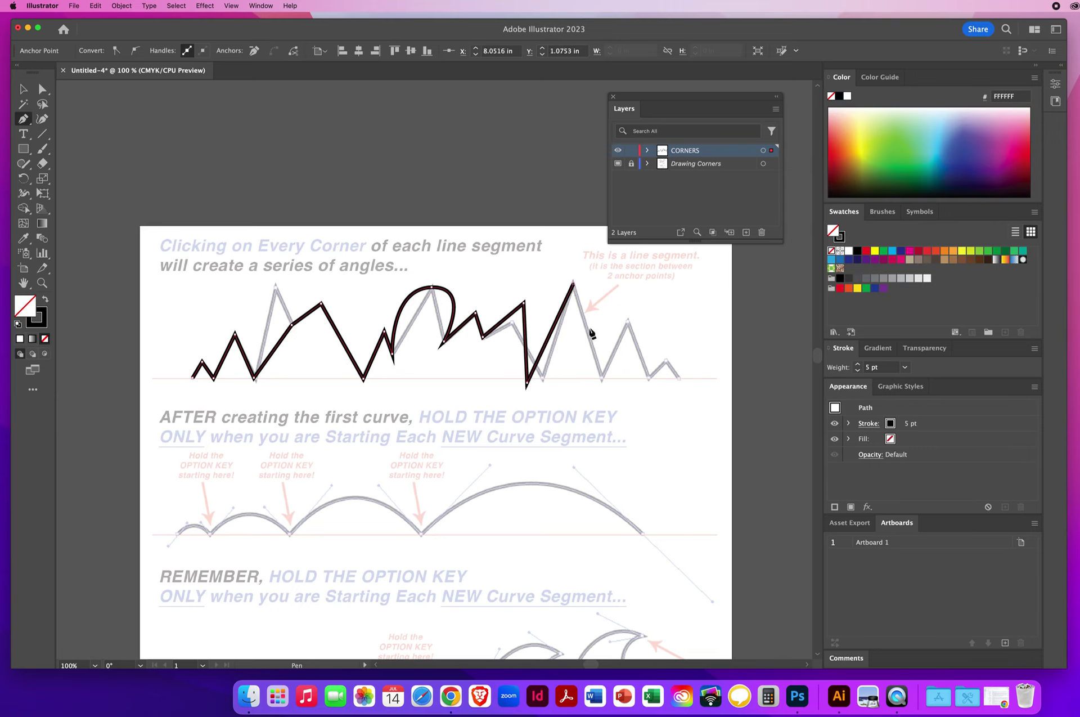
{"action": "left_click", "coordinate": [602, 376]}
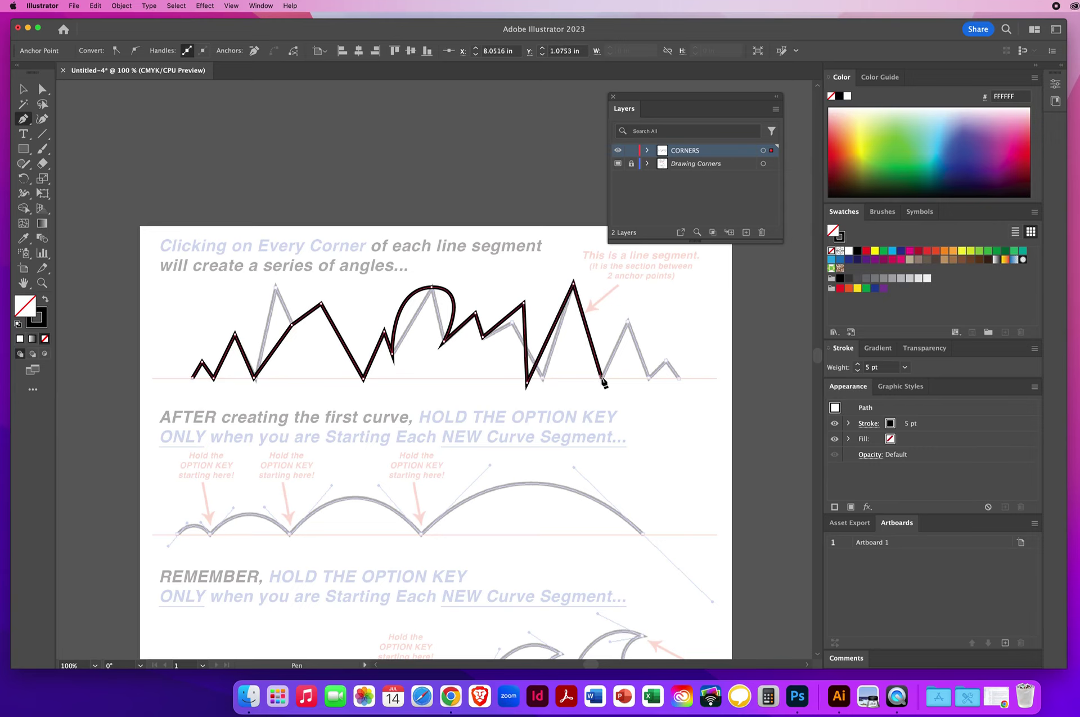
{"action": "left_click", "coordinate": [629, 320]}
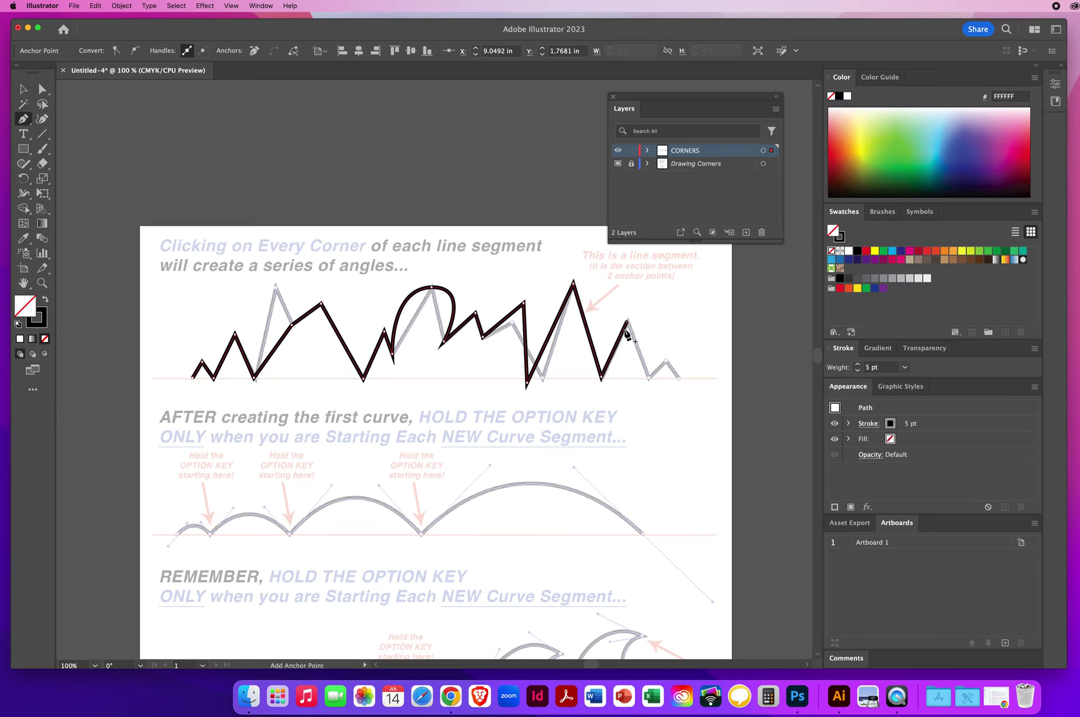
{"action": "left_click", "coordinate": [651, 377]}
{"action": "left_click", "coordinate": [666, 361]}
{"action": "left_click", "coordinate": [678, 378]}
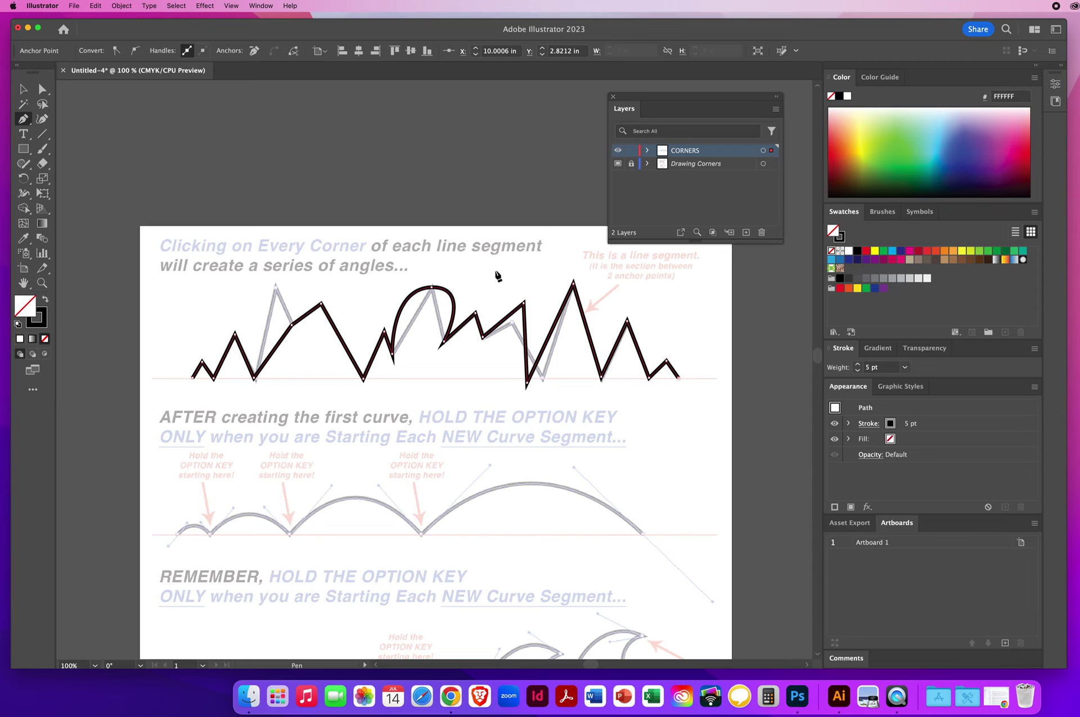
Step: Try reshaping the zigzag's middle anchor with Direct Selection, then undo the distorted drag
{"action": "key", "text": "super"}
{"action": "key", "text": "super"}
{"action": "key", "text": "super"}
{"action": "left_click_drag", "start_coordinate": [482, 337], "coordinate": [424, 410]}
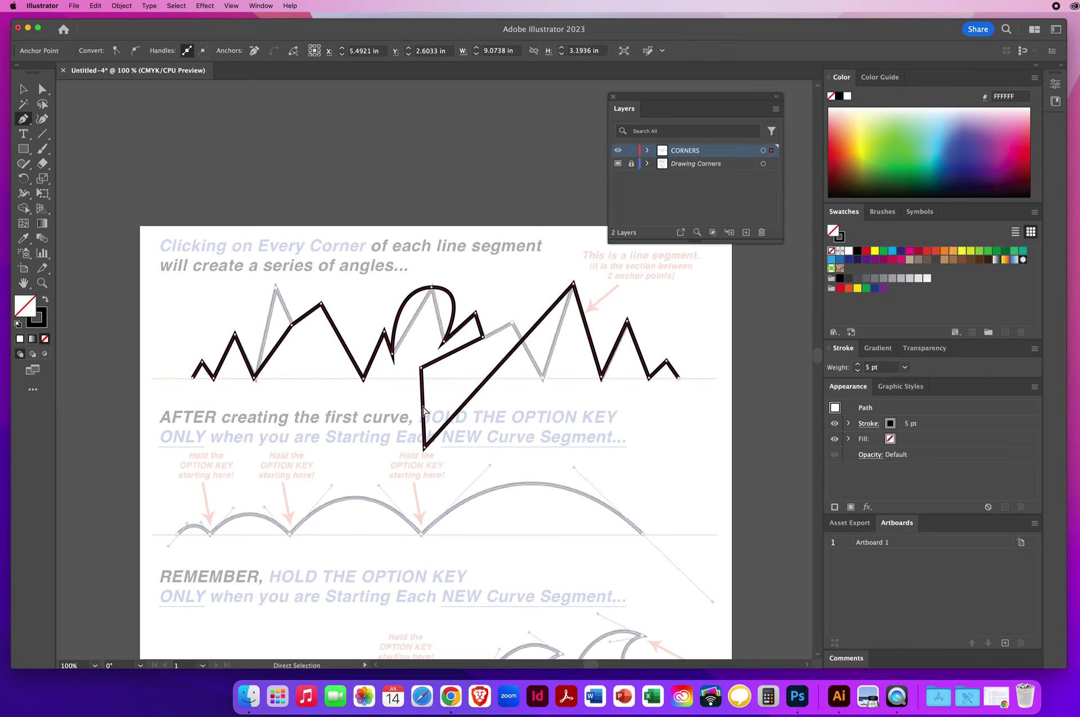
{"action": "left_click_drag", "start_coordinate": [483, 336], "coordinate": [527, 313]}
{"action": "key", "text": "super+z"}
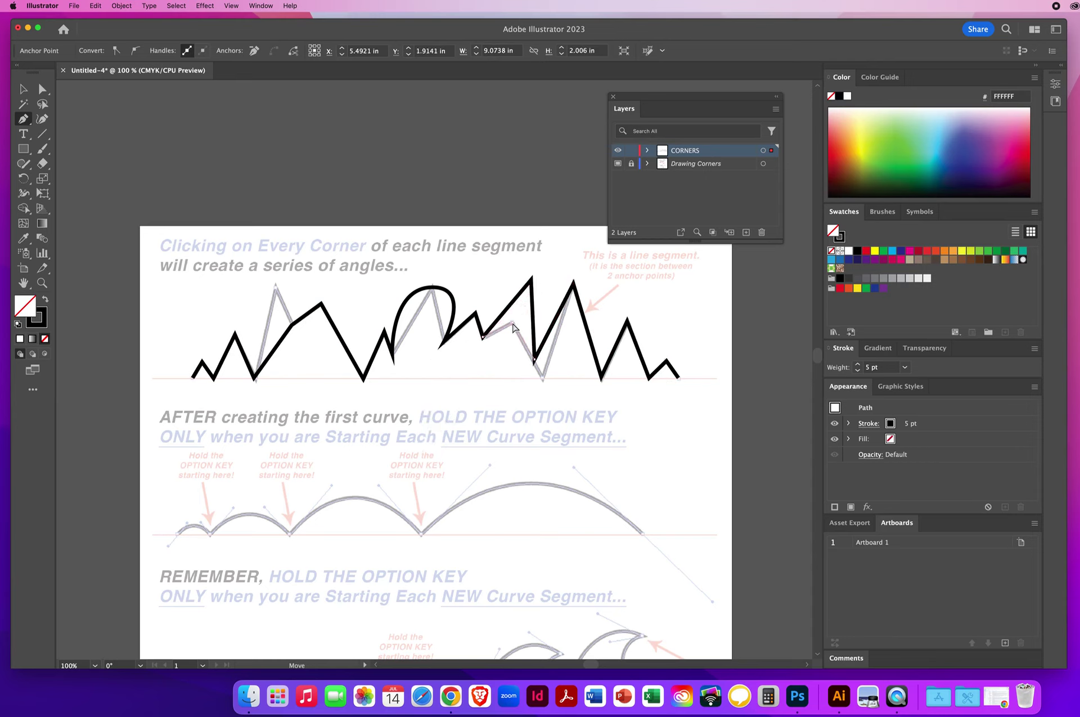
Step: Re-place the zigzag's corner anchors on the template's tall peak and the valley below
{"action": "left_click", "coordinate": [511, 320]}
{"action": "left_click", "coordinate": [539, 365]}
{"action": "left_click_drag", "start_coordinate": [538, 364], "coordinate": [543, 380]}
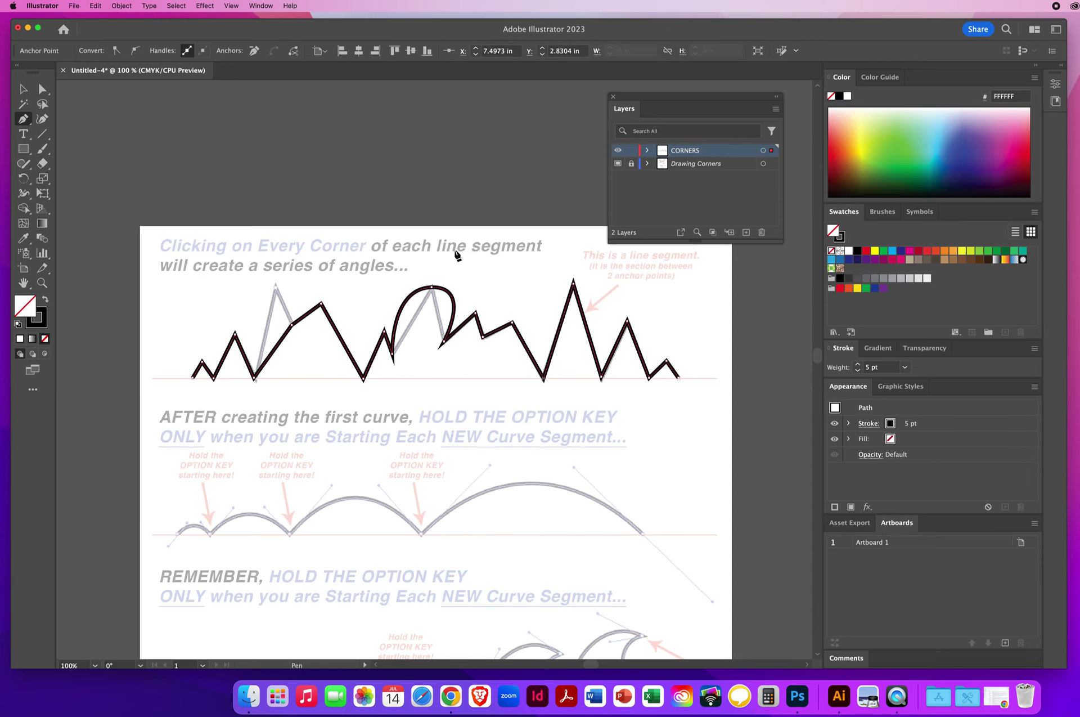
Step: Convert the looping curved anchor to a corner with the Anchor Point Tool, then resume with the Pen
{"action": "left_click", "coordinate": [23, 120]}
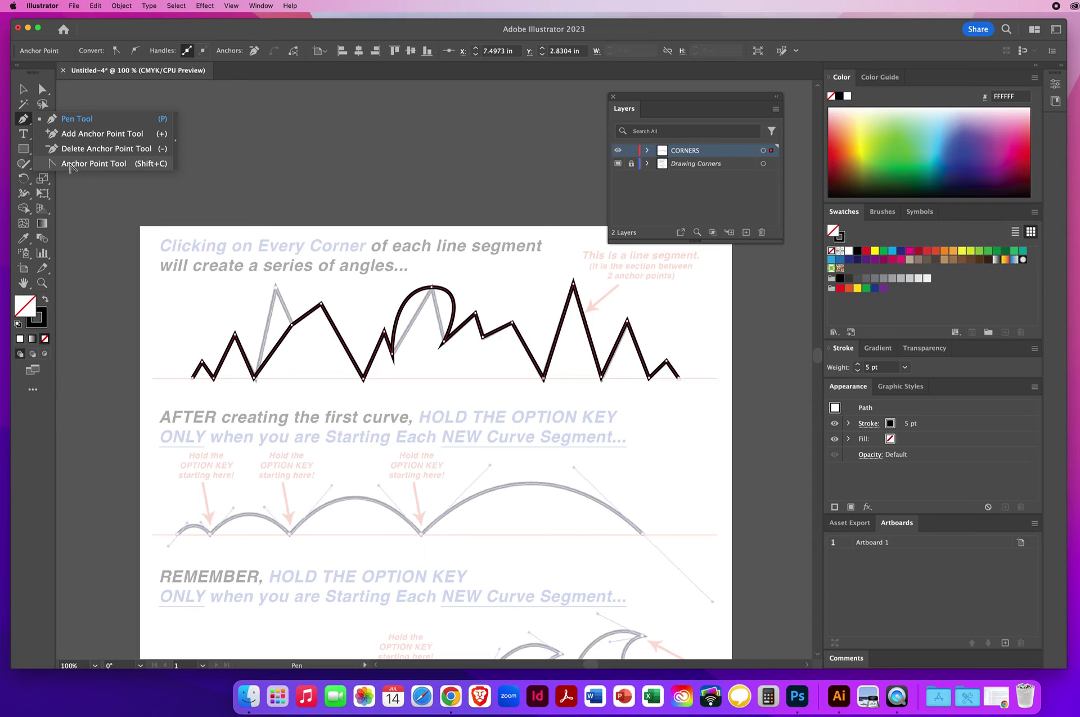
{"action": "left_click", "coordinate": [71, 164]}
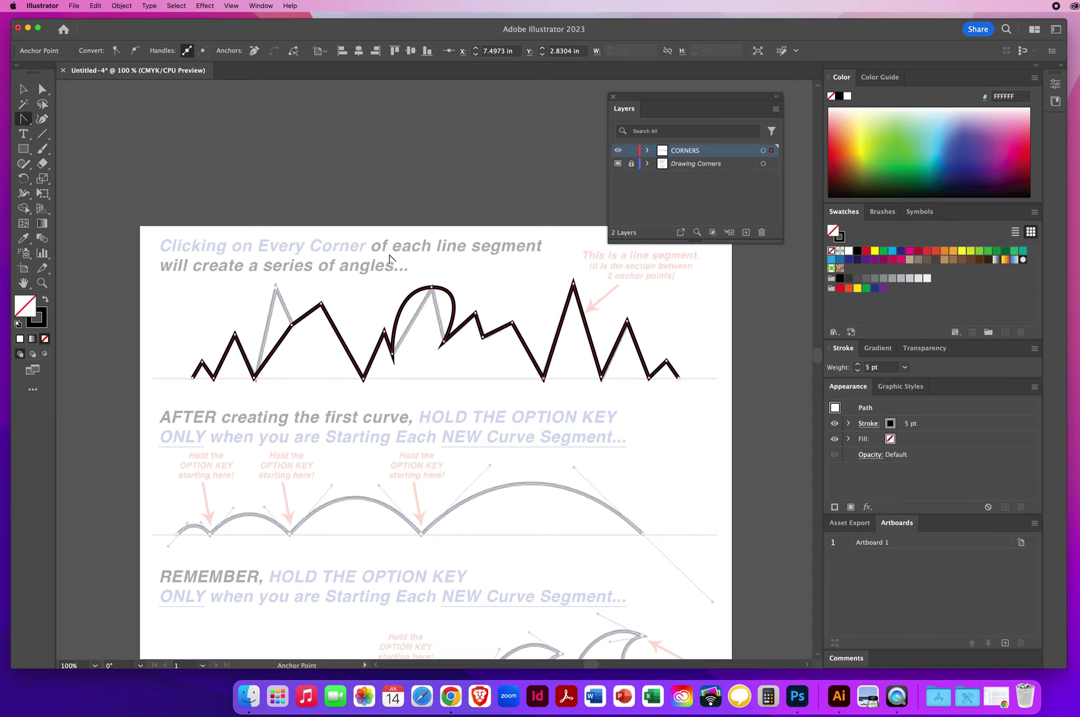
{"action": "left_click", "coordinate": [432, 287]}
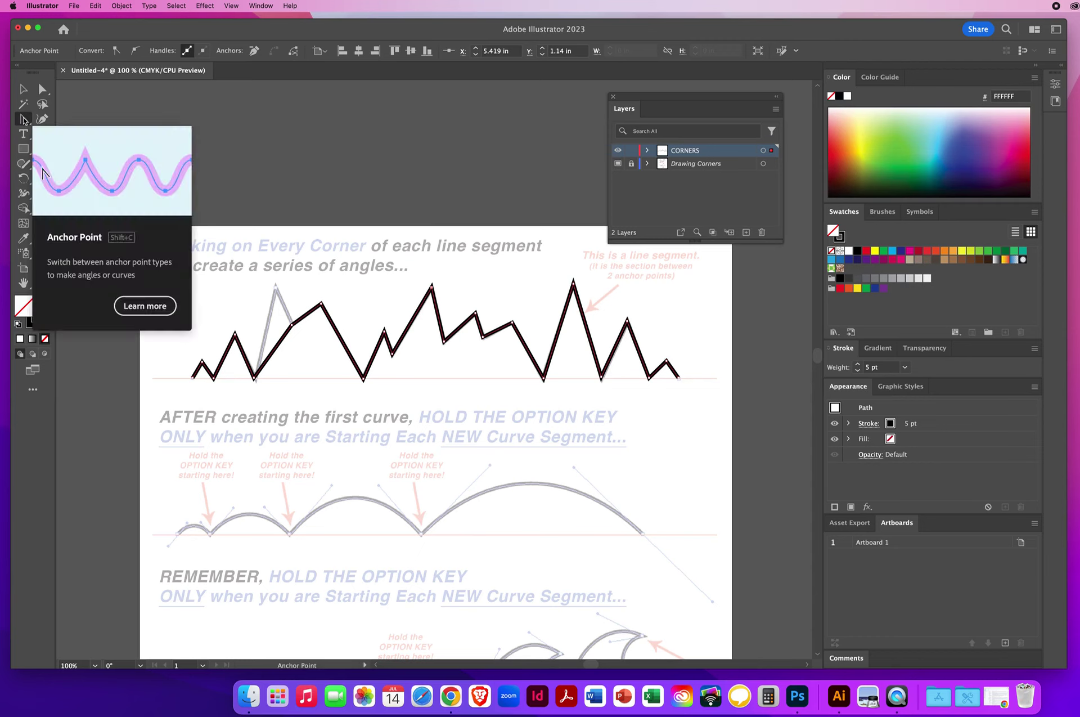
{"action": "left_click", "coordinate": [24, 120]}
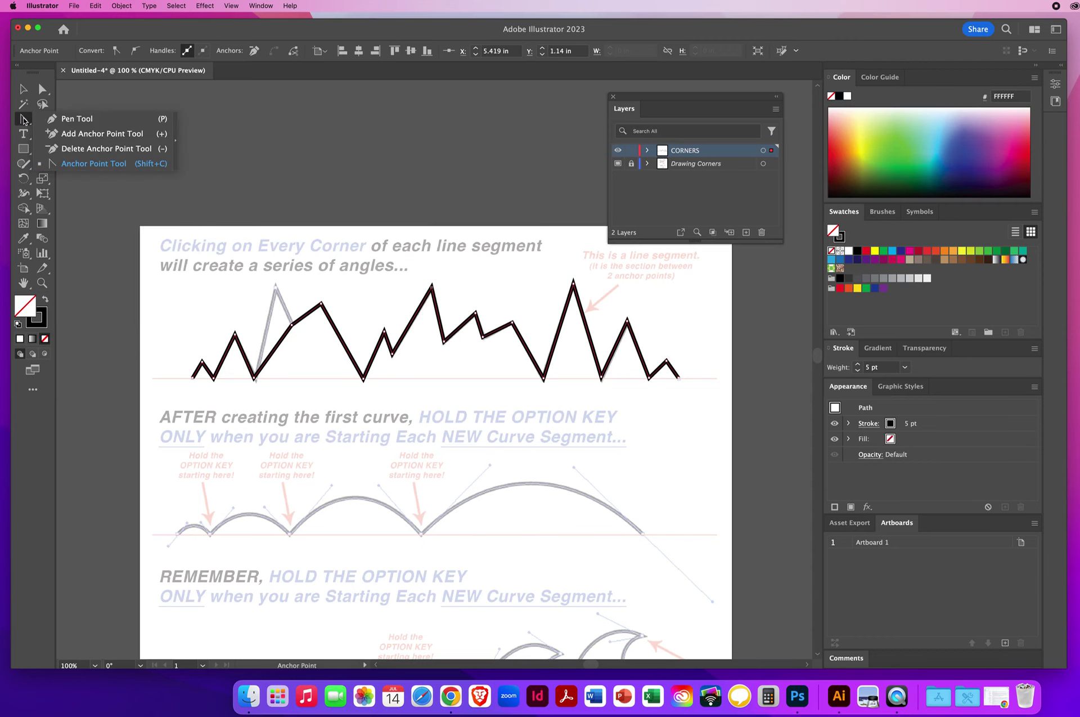
{"action": "left_click", "coordinate": [72, 118]}
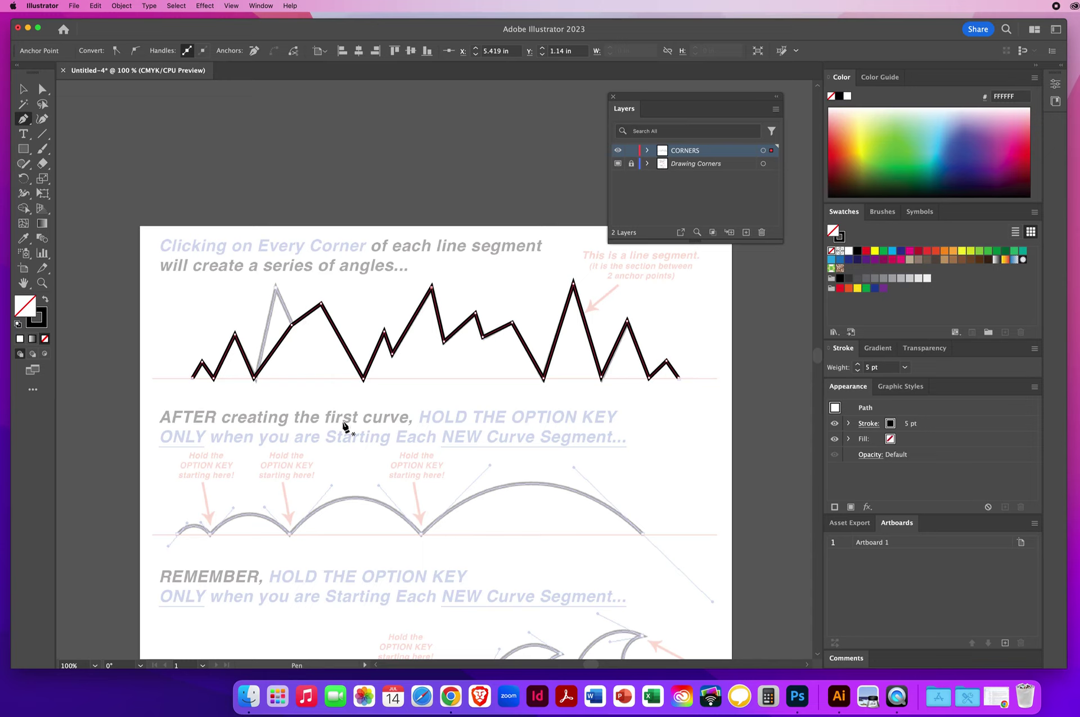
Step: Add an anchor below the first peak and drag it up to the template's tall narrow peak
{"action": "left_click", "coordinate": [276, 351]}
{"action": "key", "text": "super"}
{"action": "left_click_drag", "start_coordinate": [274, 352], "coordinate": [276, 285]}
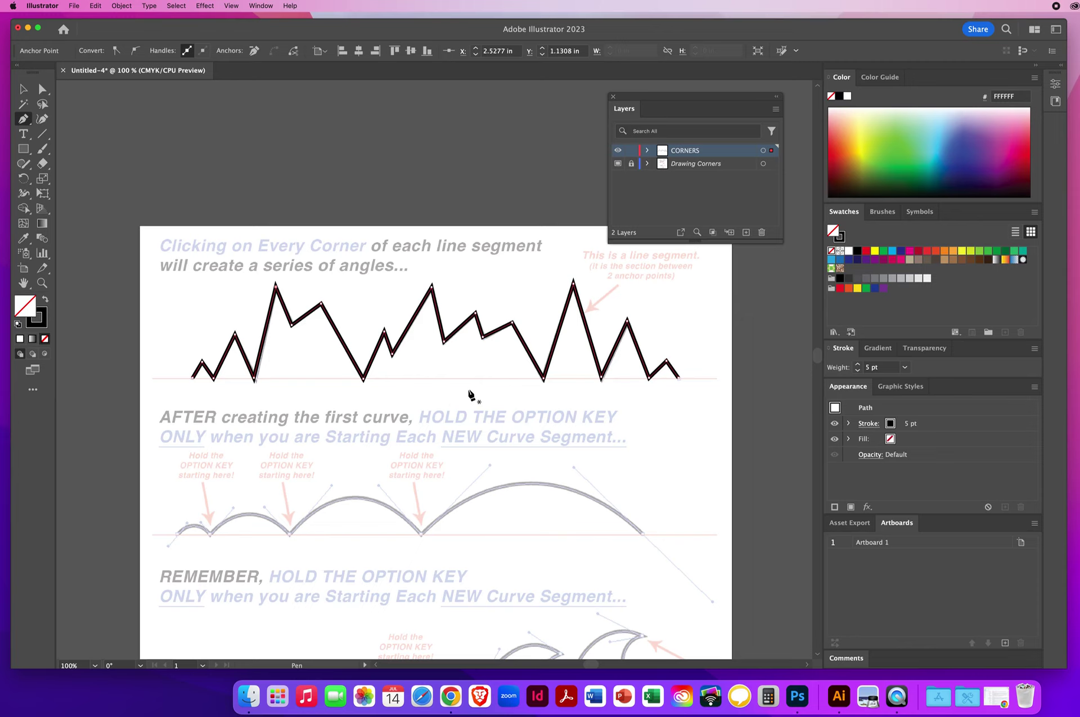
{"action": "key", "text": "super"}
Step: Deselect the finished zigzag path and pan down to the scalloped curve row
{"action": "left_click", "coordinate": [461, 370], "text": "super"}
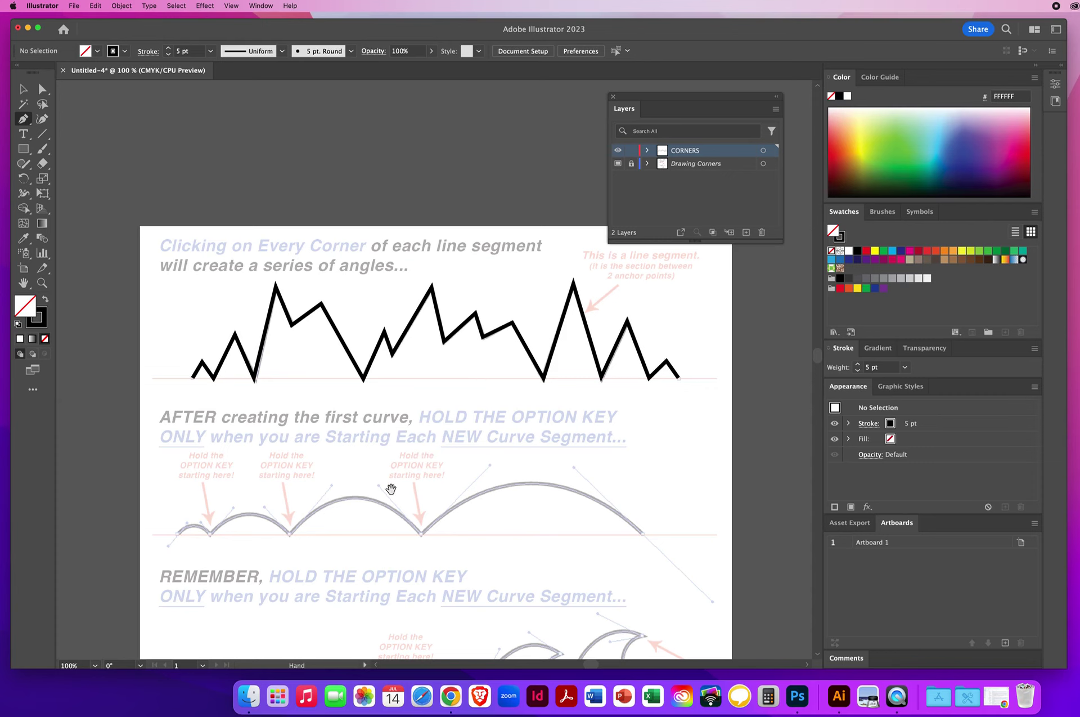
{"action": "left_click_drag", "start_coordinate": [390, 489], "coordinate": [378, 306]}
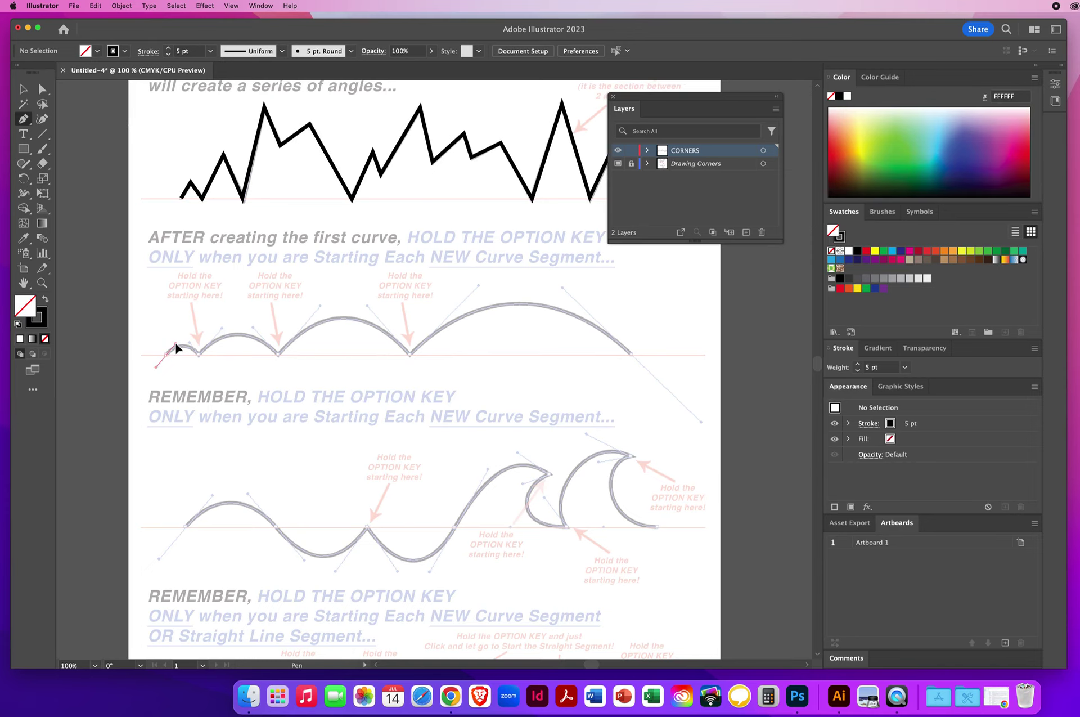
Step: Draw the first scallop arc from its left end, undoing the wrong extra Pen segment
{"action": "left_click", "coordinate": [175, 344]}
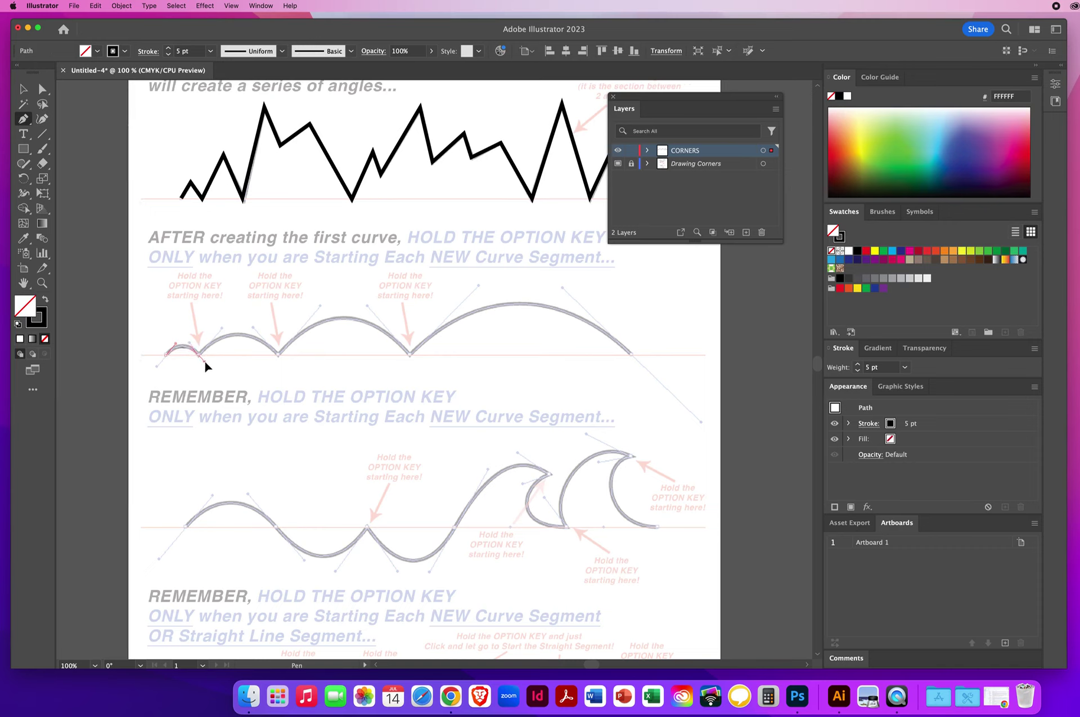
{"action": "left_click_drag", "start_coordinate": [206, 364], "coordinate": [206, 366]}
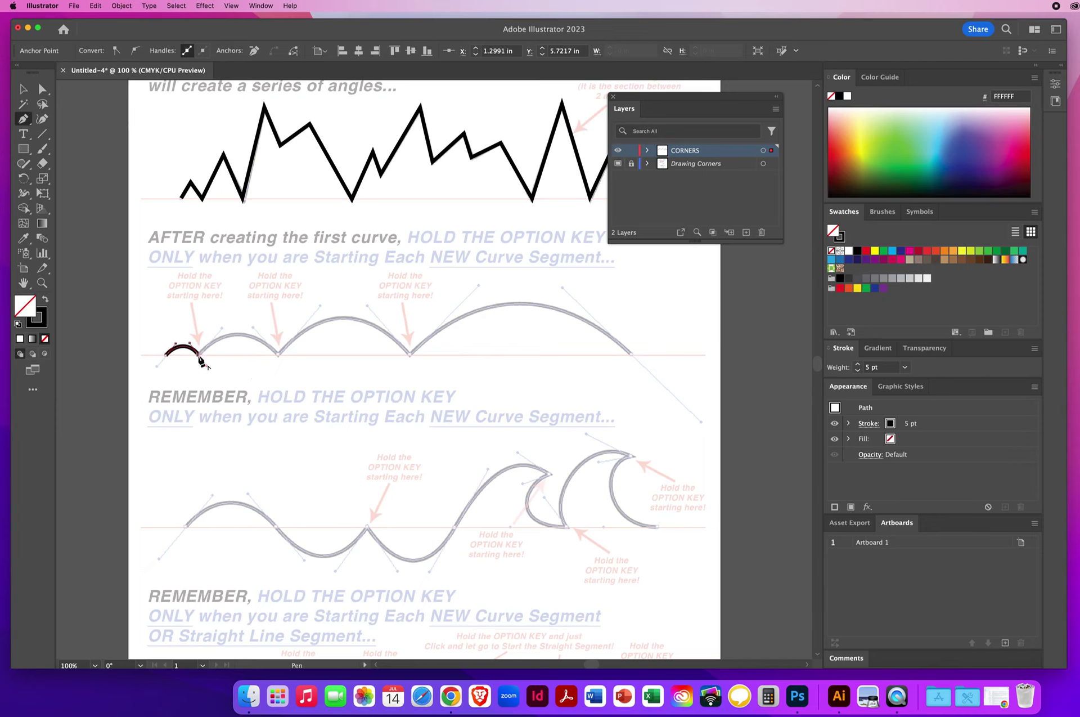
{"action": "left_click_drag", "start_coordinate": [220, 326], "coordinate": [221, 327]}
{"action": "left_click", "coordinate": [95, 7]}
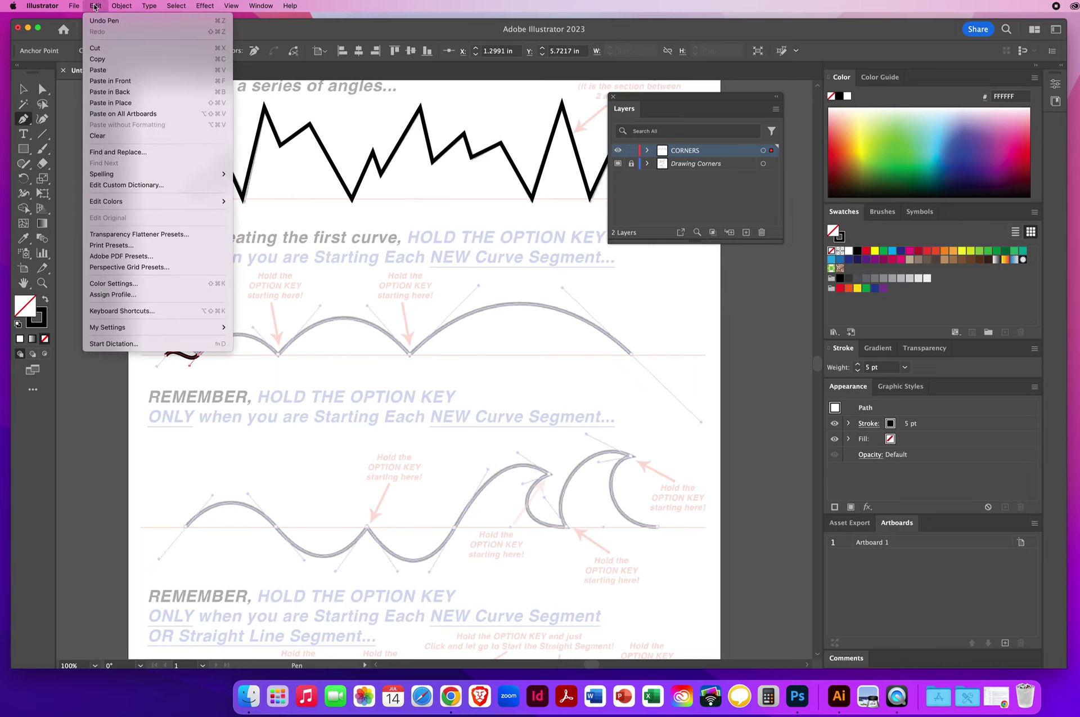
{"action": "left_click", "coordinate": [98, 22]}
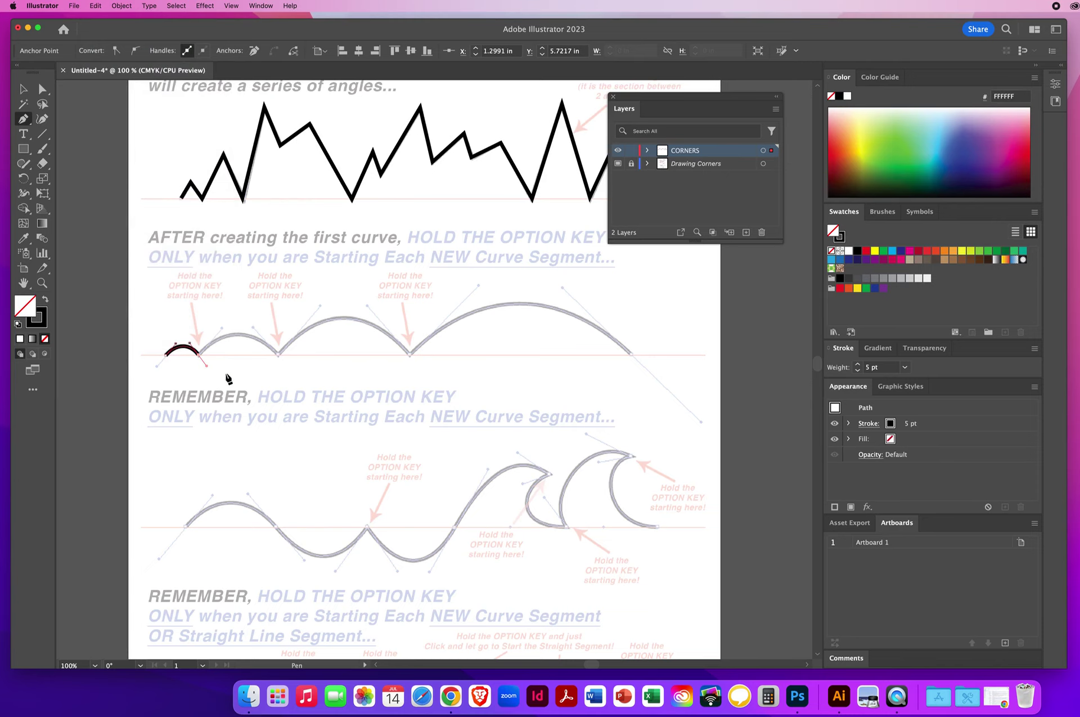
Step: Extend the path over the second scallop, making its valley anchor a sharp corner
{"action": "key", "text": "alt"}
{"action": "left_click_drag", "start_coordinate": [280, 356], "coordinate": [303, 380]}
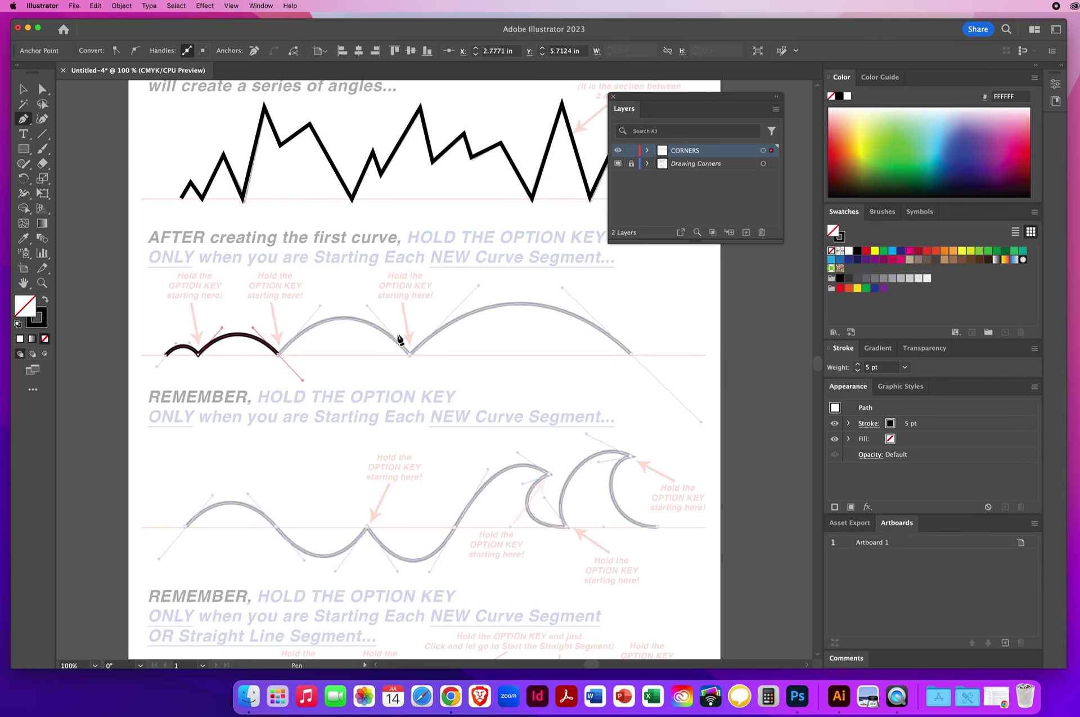
{"action": "left_click", "coordinate": [279, 357]}
{"action": "left_click", "coordinate": [409, 355]}
Step: Curve the path over the third scallop and make its valley anchor a corner
{"action": "left_click_drag", "start_coordinate": [409, 355], "coordinate": [449, 402]}
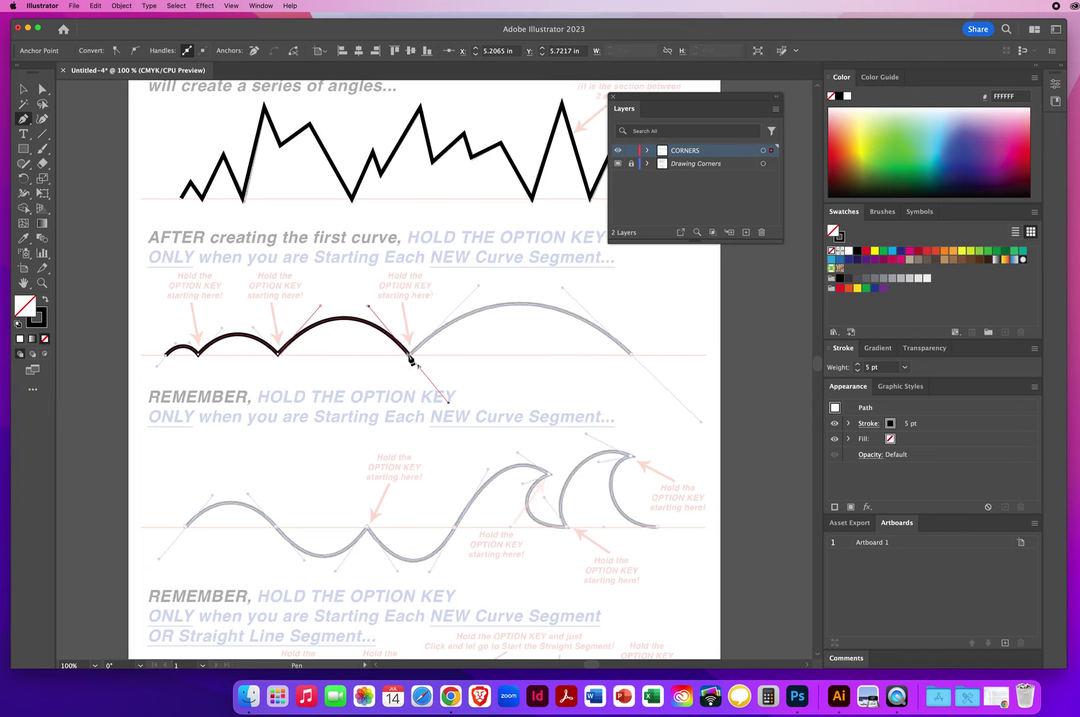
{"action": "key", "text": "alt"}
{"action": "left_click", "coordinate": [409, 357], "text": "alt"}
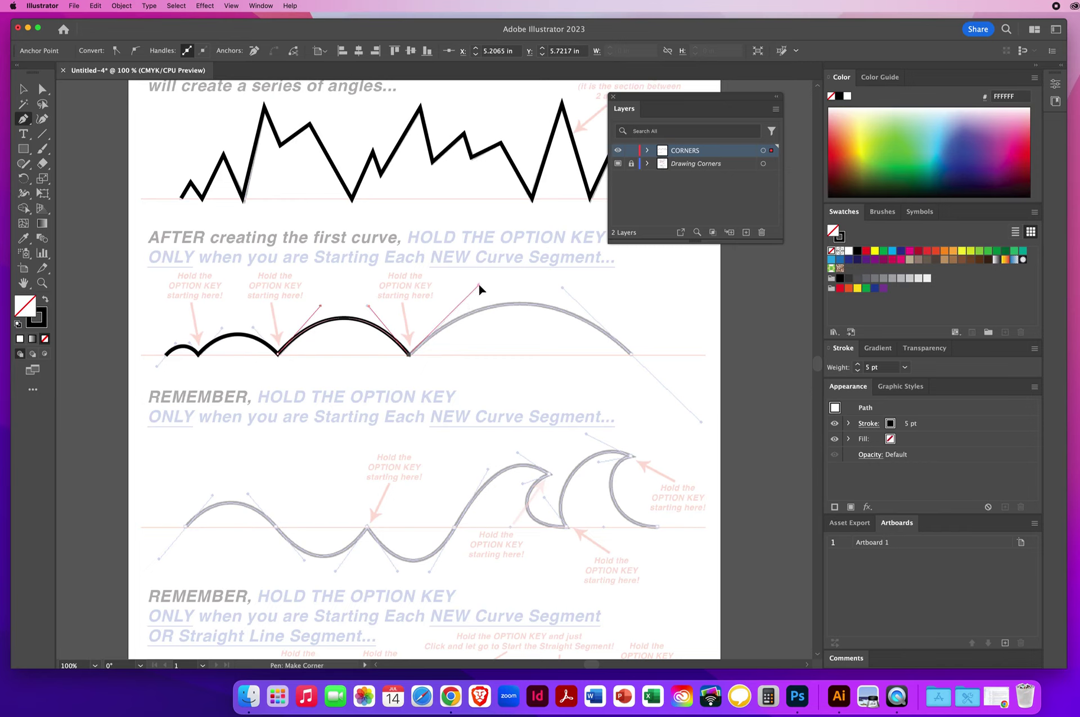
Step: Sweep the path over the large final arch to the row's right end, then deselect
{"action": "left_click_drag", "start_coordinate": [479, 289], "coordinate": [479, 288]}
{"action": "left_click", "coordinate": [632, 355]}
{"action": "left_click_drag", "start_coordinate": [632, 355], "coordinate": [701, 421]}
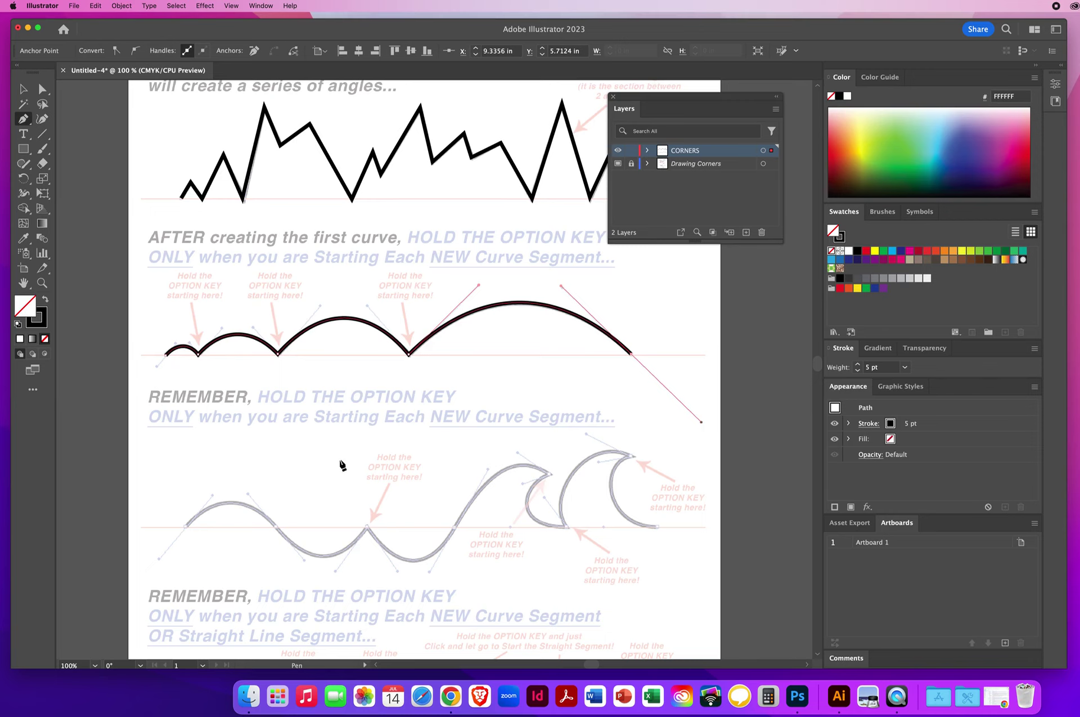
{"action": "left_click", "coordinate": [509, 343], "text": "super"}
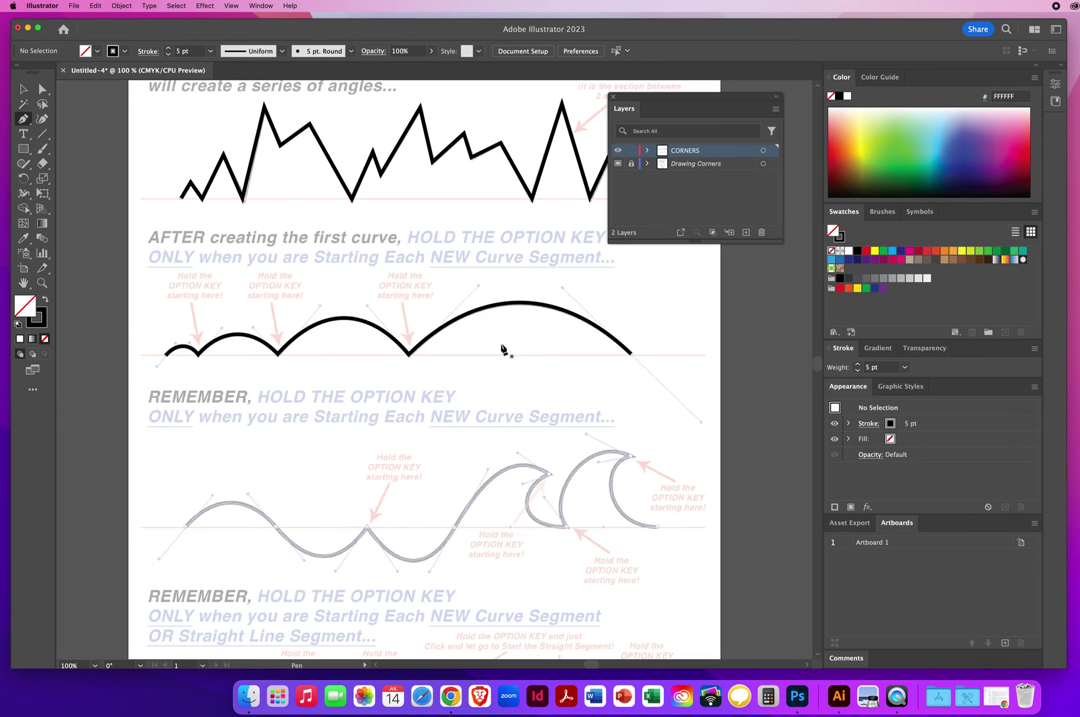
Step: Select the traced black scallop path with the Selection Tool and delete it
{"action": "left_click", "coordinate": [24, 89]}
{"action": "left_click", "coordinate": [510, 334]}
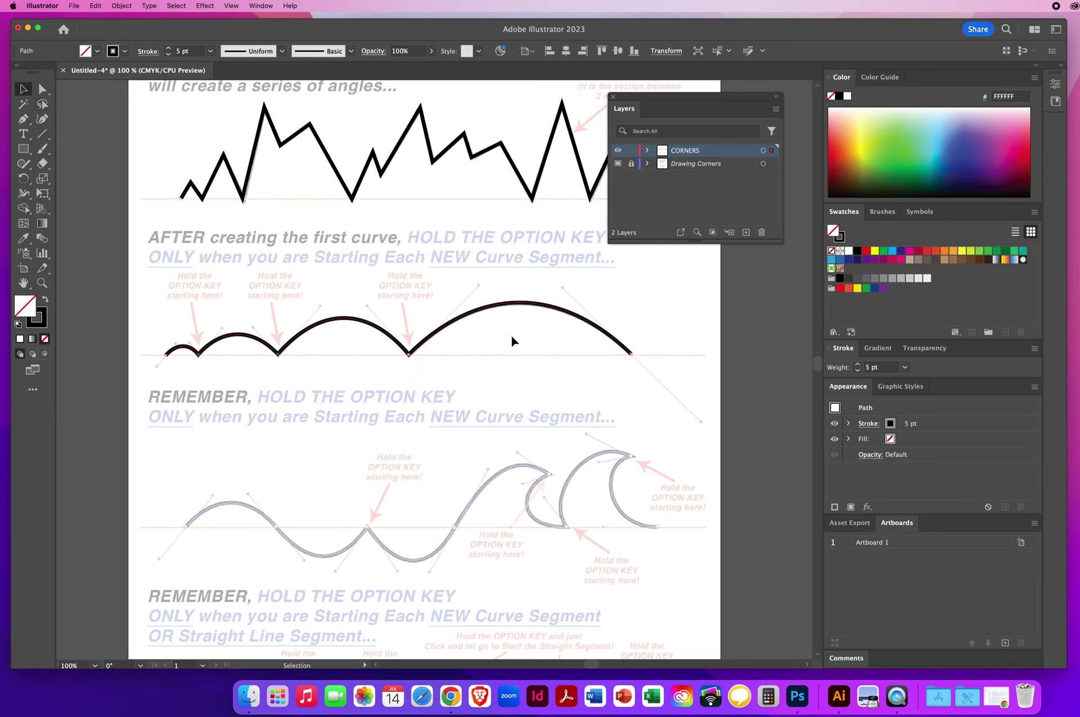
{"action": "key", "text": "Delete"}
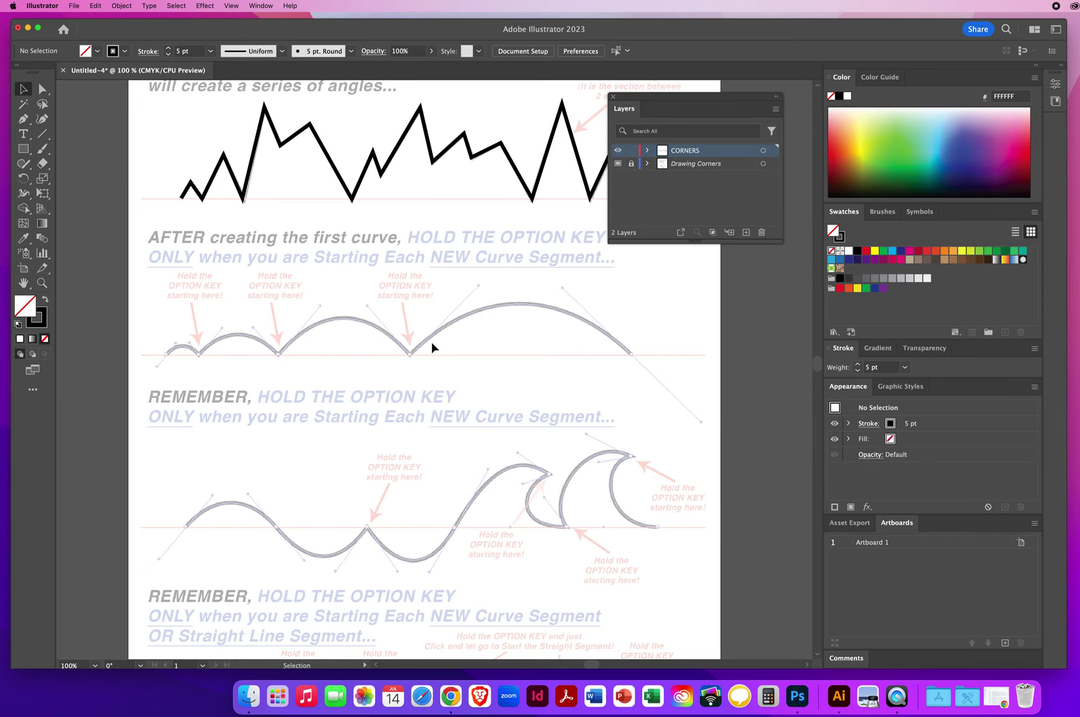
{"action": "left_click", "coordinate": [43, 89]}
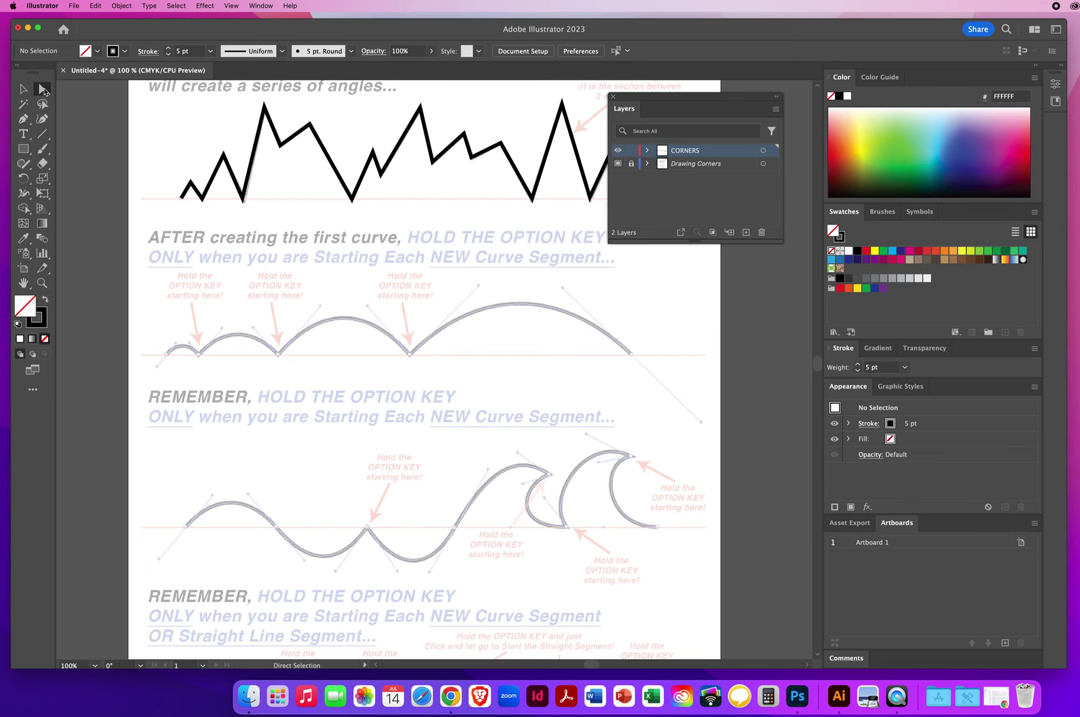
Step: Restart the scallop path over the first two humps, cornering the valley anchor
{"action": "left_click", "coordinate": [24, 121]}
{"action": "left_click_drag", "start_coordinate": [174, 342], "coordinate": [205, 363]}
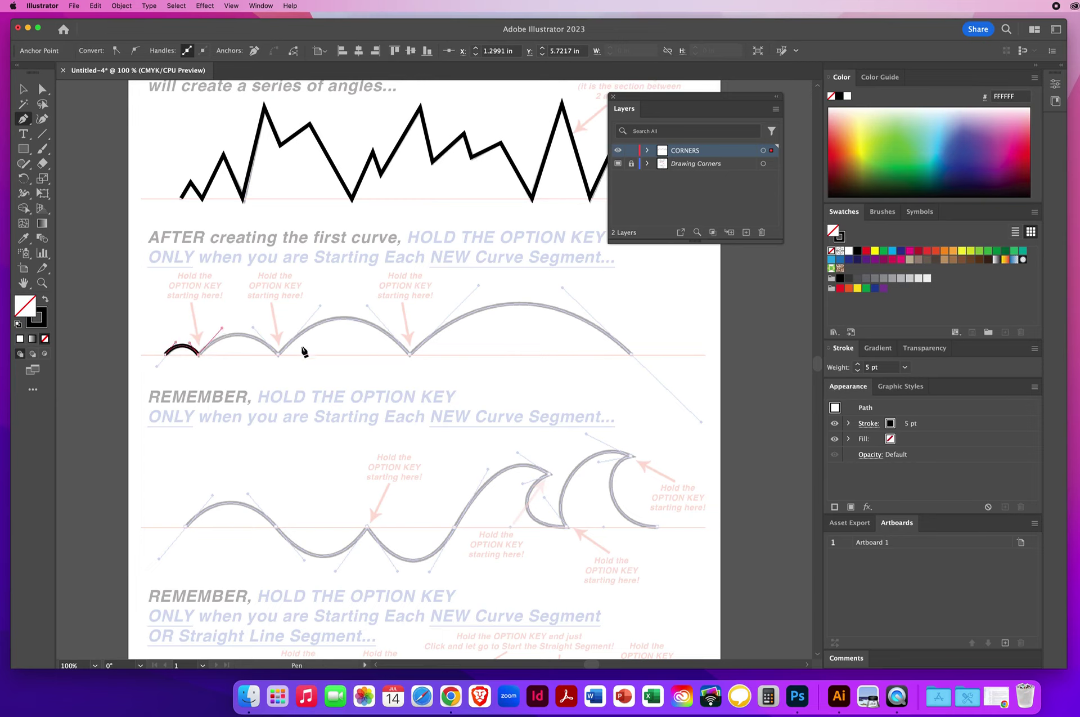
{"action": "left_click_drag", "start_coordinate": [278, 355], "coordinate": [300, 378]}
{"action": "left_click", "coordinate": [279, 354], "text": "alt"}
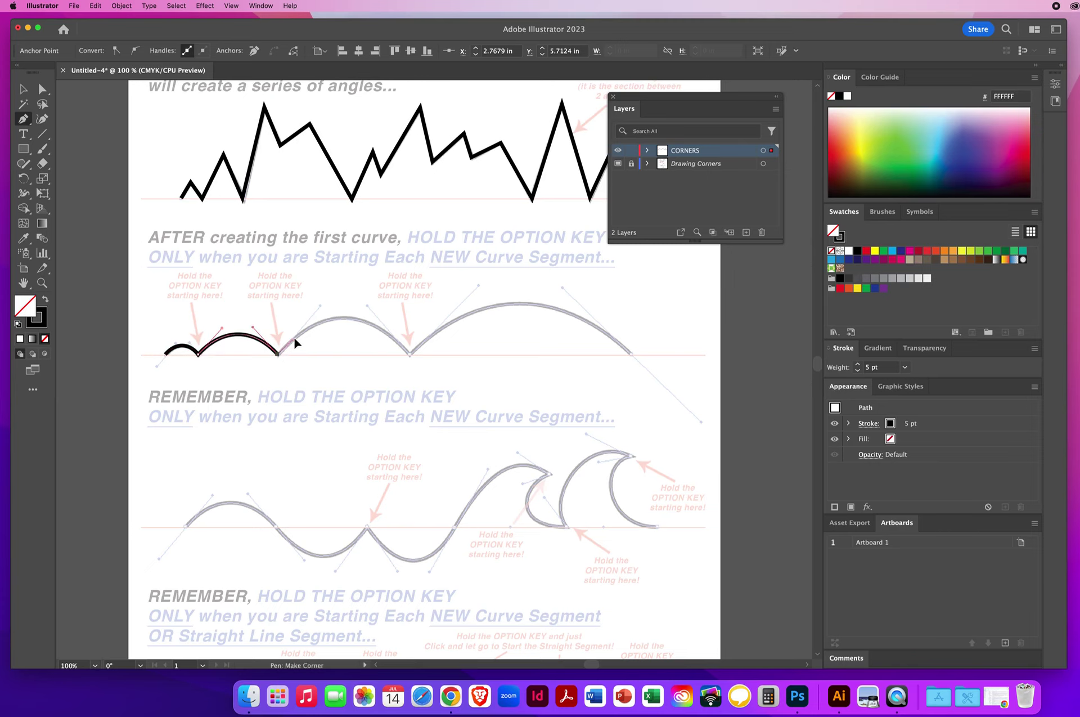
Step: Continue over the third hump and the large final arch, with corners at each valley
{"action": "left_click_drag", "start_coordinate": [319, 308], "coordinate": [319, 308]}
{"action": "left_click_drag", "start_coordinate": [410, 354], "coordinate": [449, 400]}
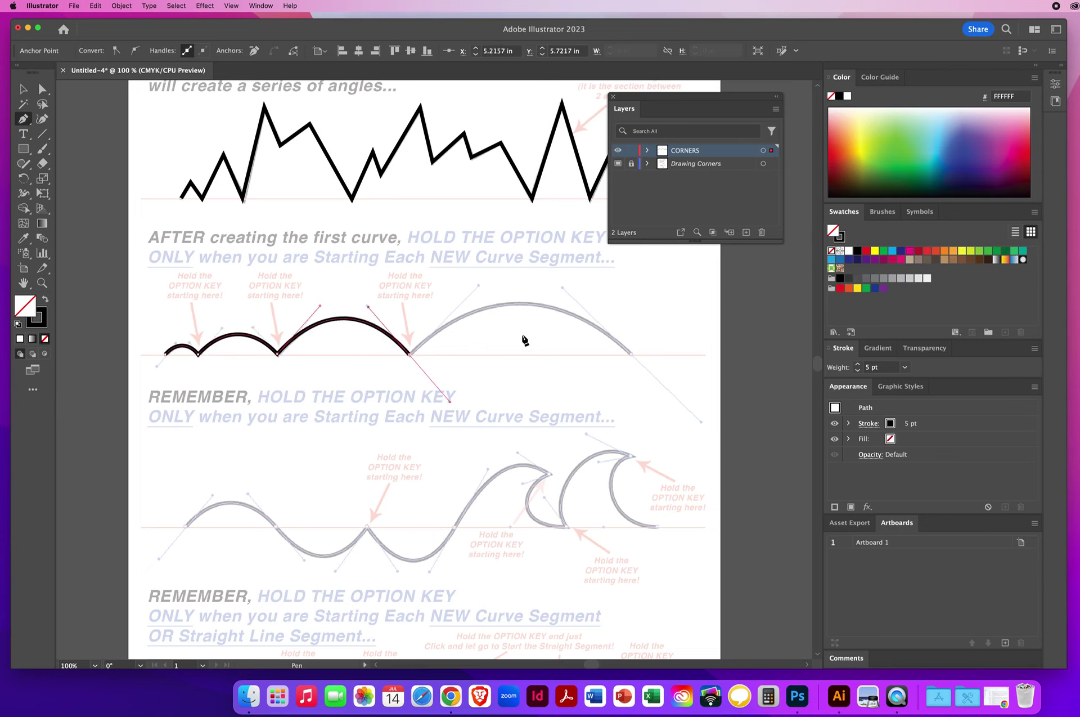
{"action": "left_click", "coordinate": [410, 356]}
{"action": "left_click_drag", "start_coordinate": [478, 288], "coordinate": [479, 286]}
{"action": "left_click_drag", "start_coordinate": [631, 355], "coordinate": [699, 420]}
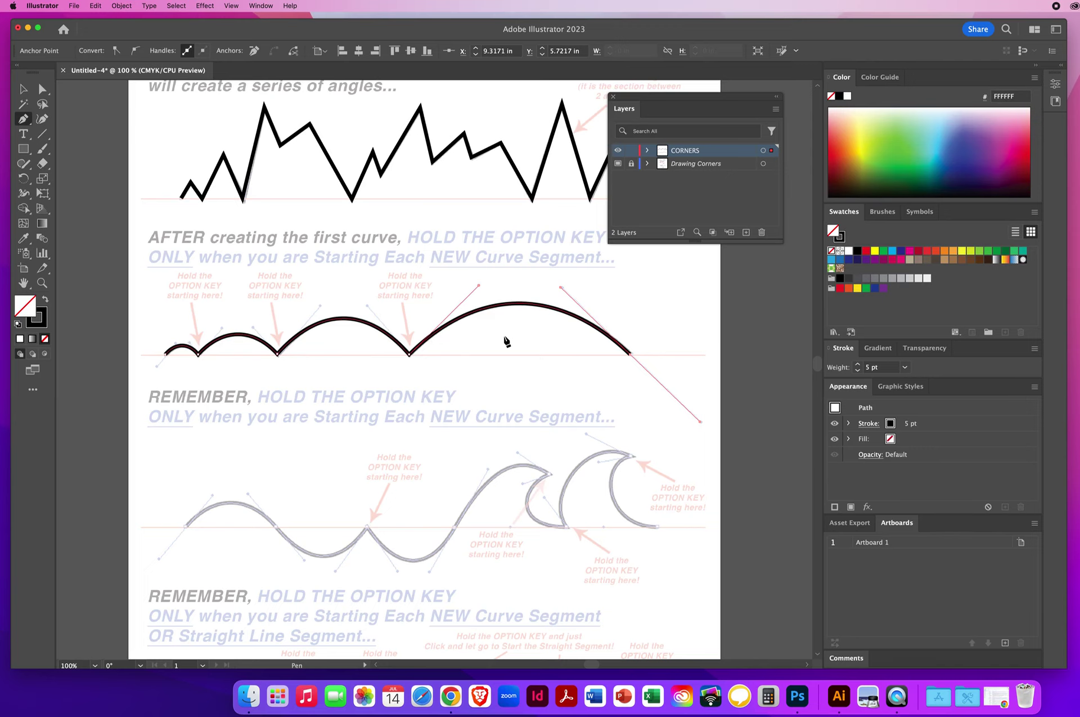
{"action": "key", "text": "super"}
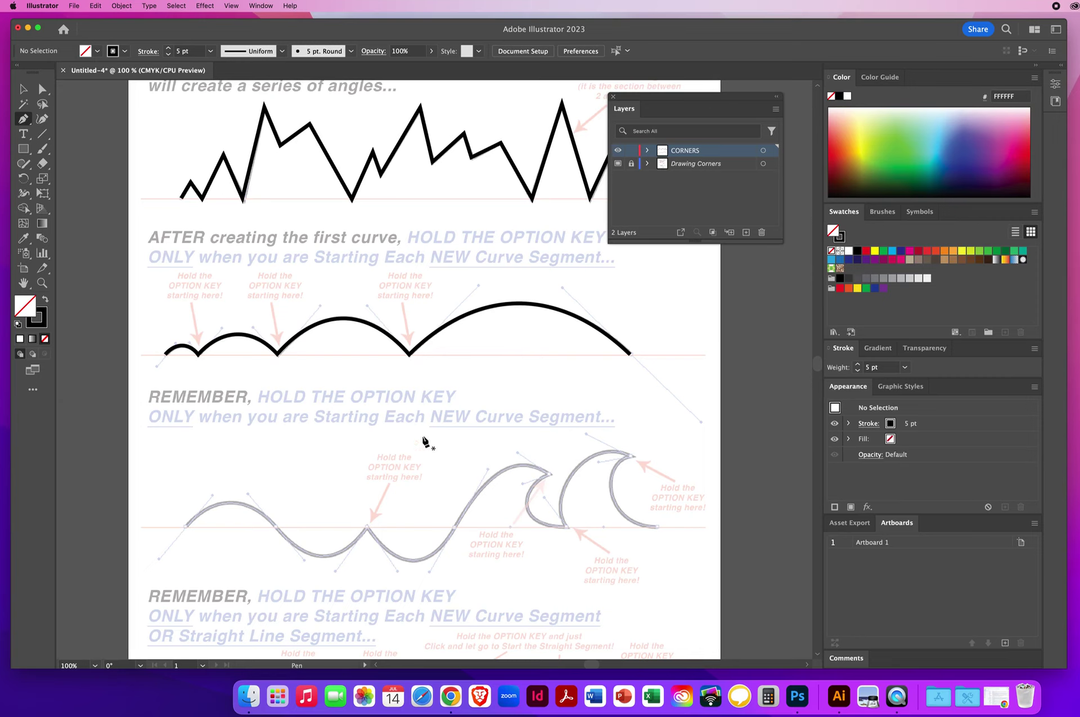
Step: Pan to the wave row and trace its first two curves with a new 5 pt Pen path
{"action": "key", "text": "space"}
{"action": "left_click_drag", "start_coordinate": [421, 531], "coordinate": [371, 302]}
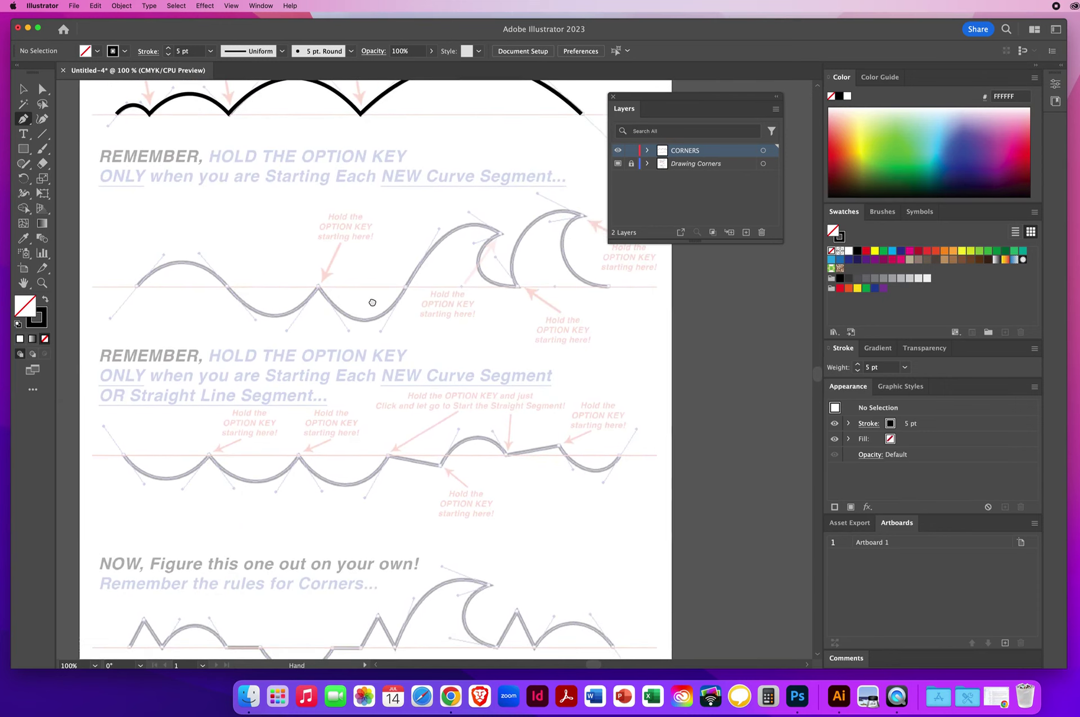
{"action": "left_click_drag", "start_coordinate": [632, 100], "coordinate": [720, 125]}
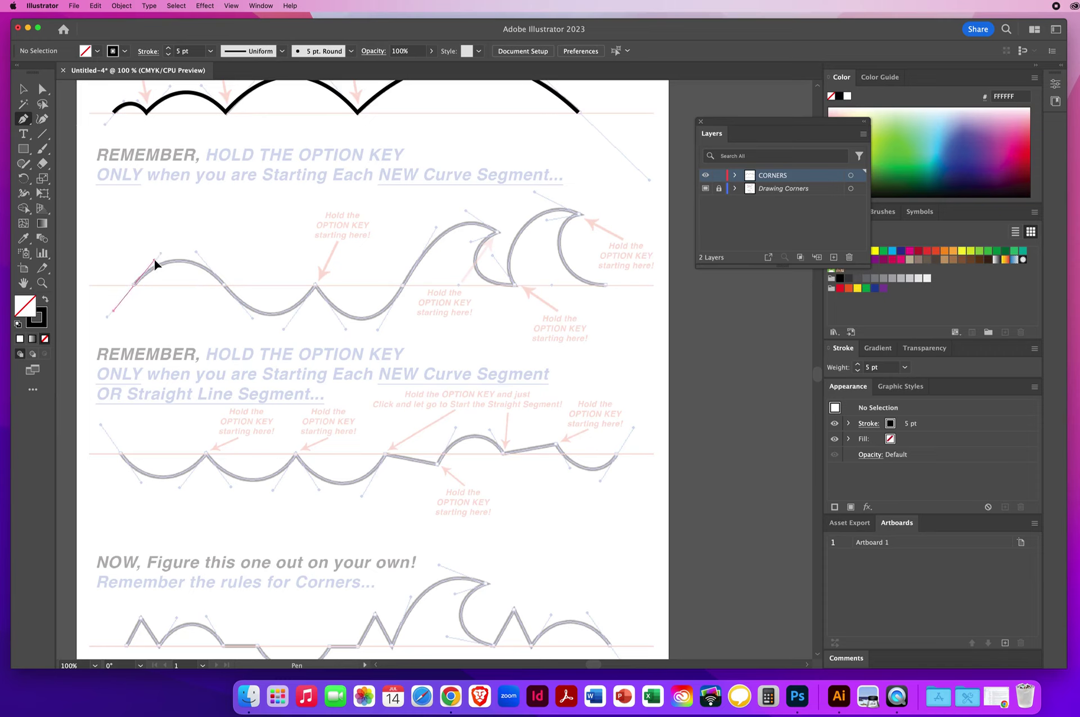
{"action": "left_click_drag", "start_coordinate": [159, 251], "coordinate": [160, 252]}
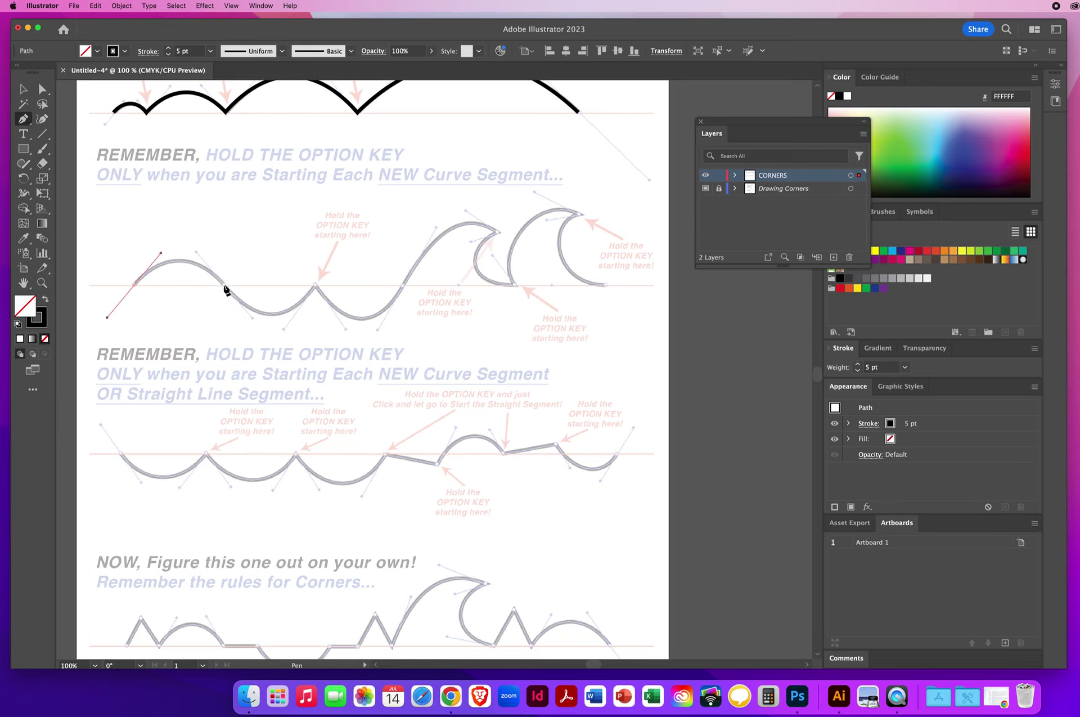
{"action": "left_click_drag", "start_coordinate": [225, 288], "coordinate": [252, 318]}
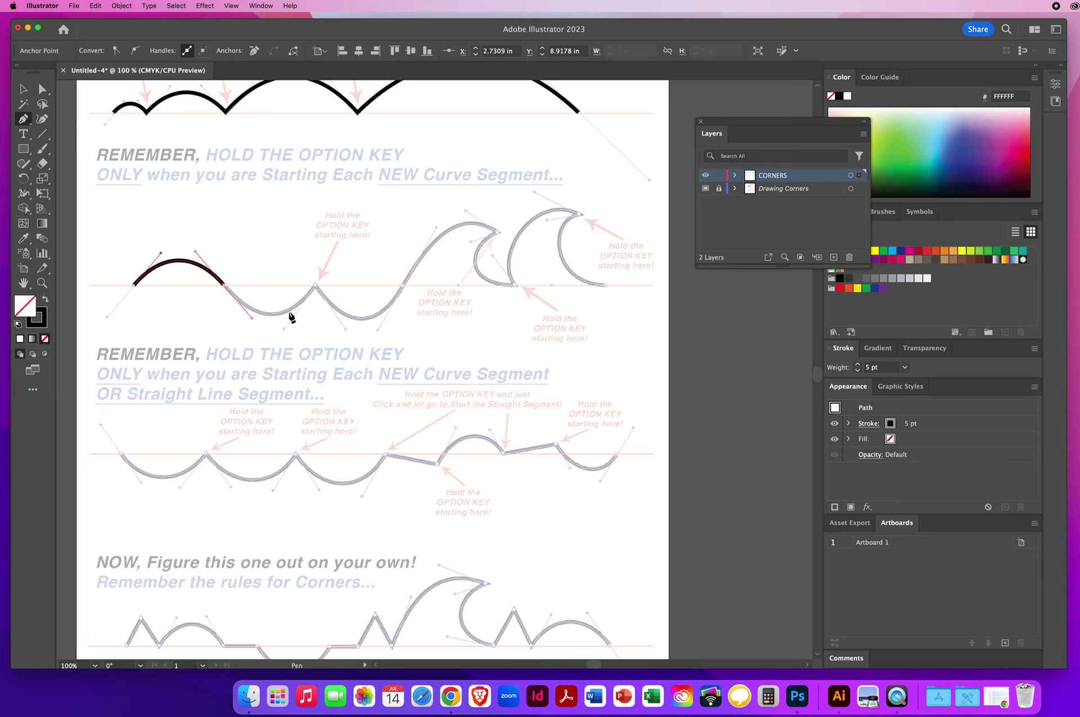
{"action": "left_click", "coordinate": [315, 287]}
{"action": "left_click_drag", "start_coordinate": [316, 286], "coordinate": [346, 239]}
Step: Extend the wave path with corner anchors over the crest to the first curl's tip
{"action": "left_click", "coordinate": [315, 286]}
{"action": "left_click_drag", "start_coordinate": [403, 286], "coordinate": [430, 240]}
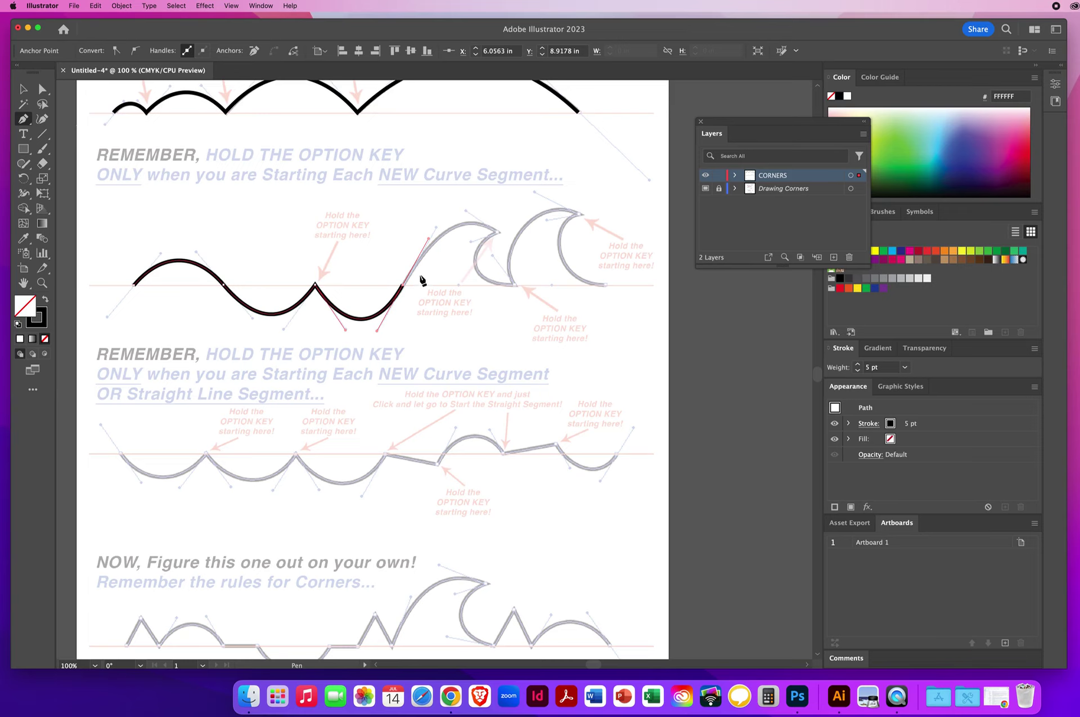
{"action": "left_click", "coordinate": [403, 288]}
{"action": "left_click_drag", "start_coordinate": [403, 287], "coordinate": [426, 250]}
{"action": "left_click_drag", "start_coordinate": [437, 231], "coordinate": [437, 231]}
{"action": "left_click_drag", "start_coordinate": [497, 232], "coordinate": [530, 255]}
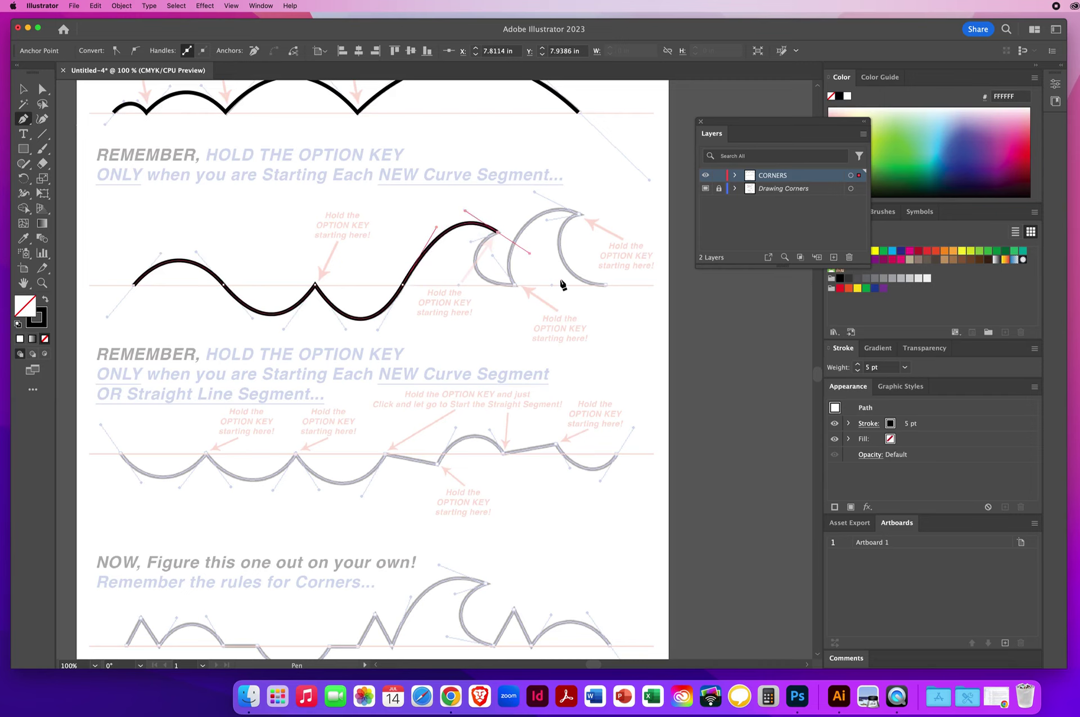
Step: Wrap the path around the first curl, ending at a sharp bottom corner
{"action": "left_click", "coordinate": [498, 233]}
{"action": "left_click", "coordinate": [471, 241]}
{"action": "left_click", "coordinate": [515, 288], "text": "super"}
{"action": "left_click_drag", "start_coordinate": [516, 285], "coordinate": [570, 287]}
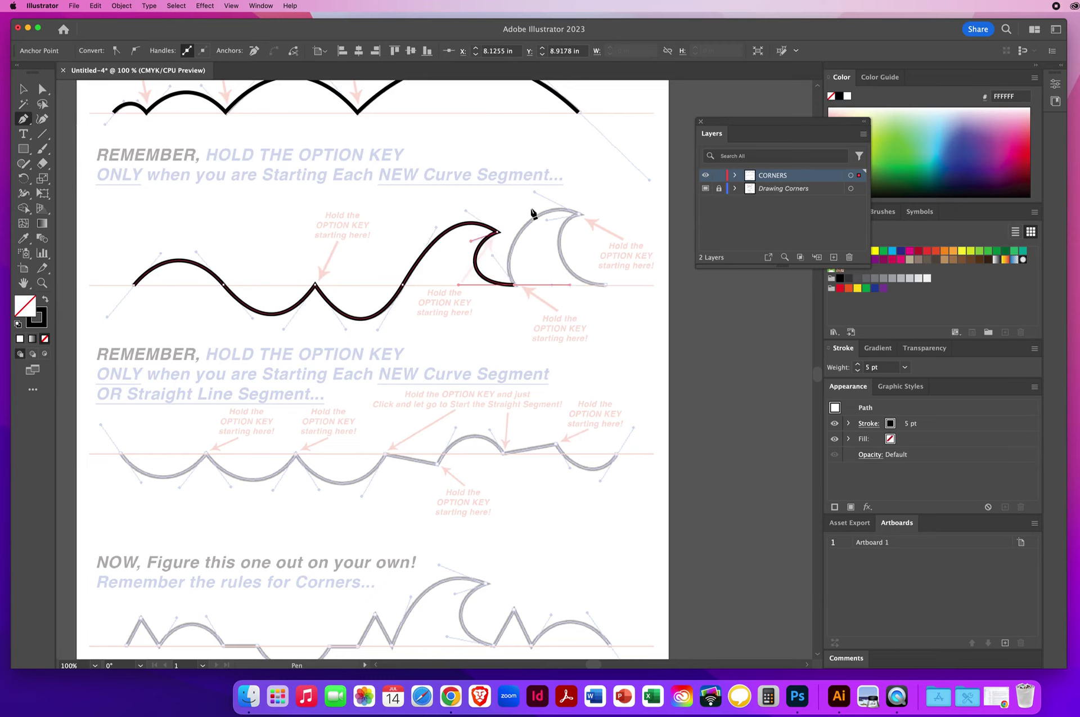
{"action": "left_click", "coordinate": [514, 285], "text": "alt"}
Step: Continue over the second curl down to the baseline and deselect the finished wave
{"action": "left_click", "coordinate": [492, 254], "text": "super"}
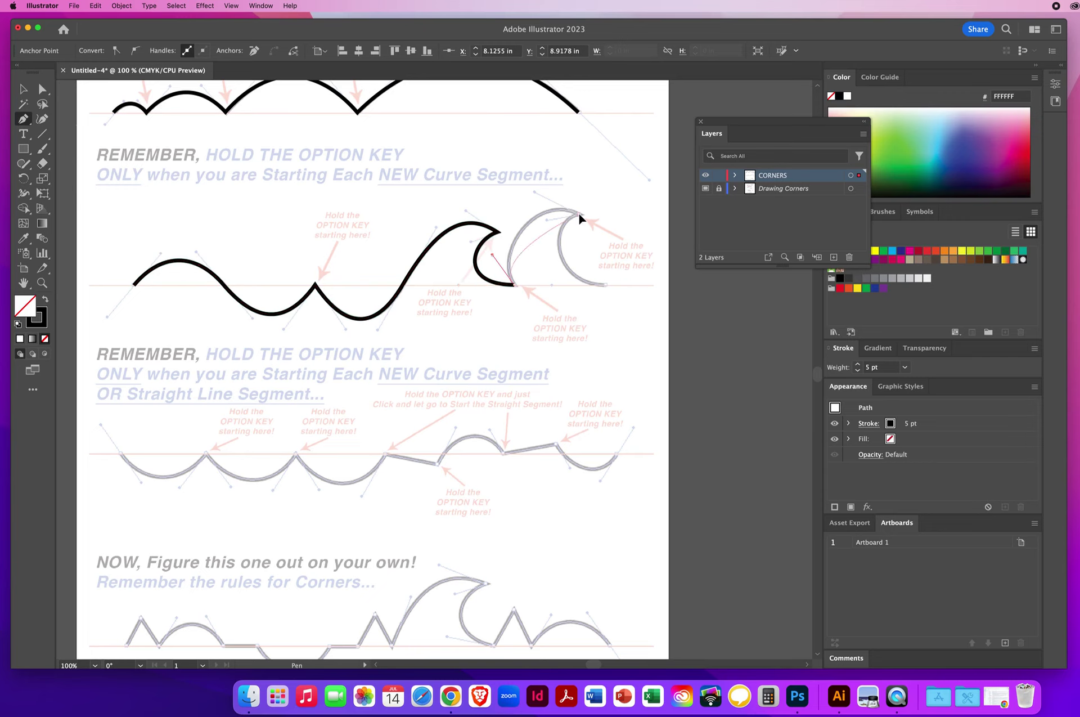
{"action": "left_click_drag", "start_coordinate": [579, 212], "coordinate": [623, 234]}
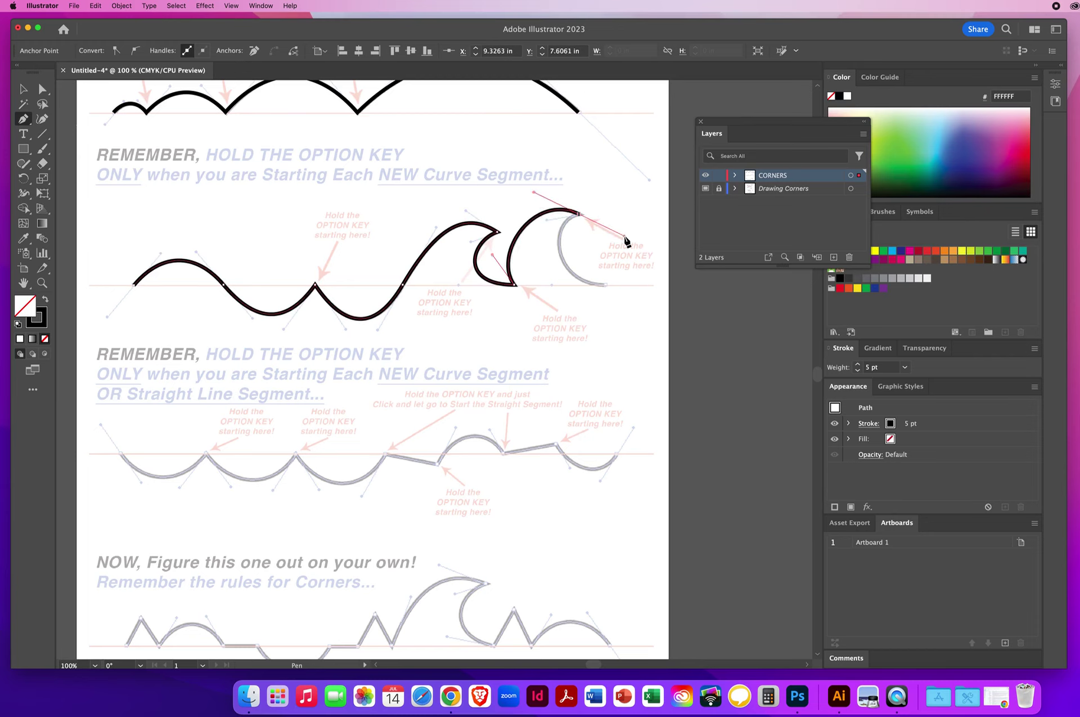
{"action": "left_click", "coordinate": [579, 215]}
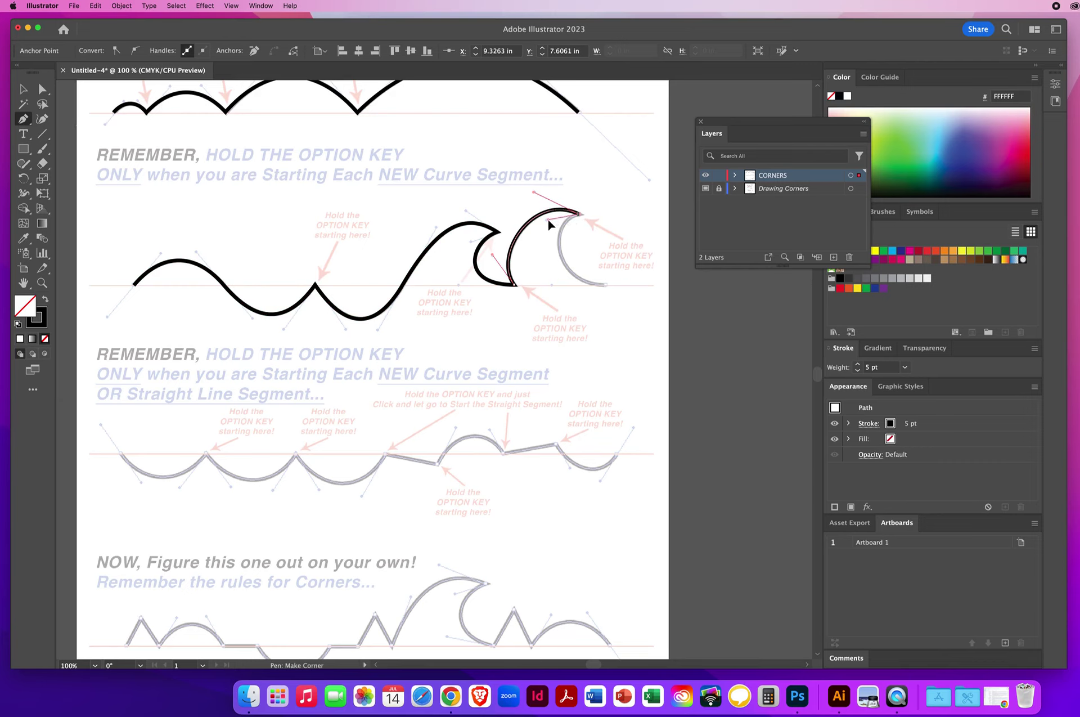
{"action": "key", "text": "alt"}
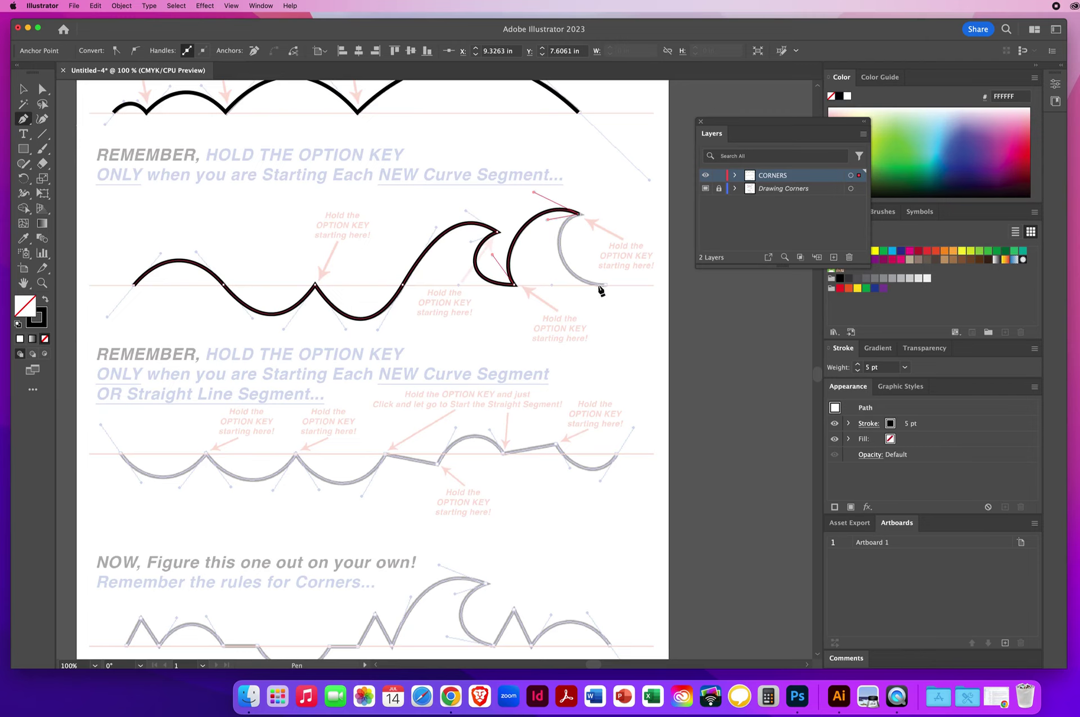
{"action": "left_click_drag", "start_coordinate": [606, 285], "coordinate": [658, 284]}
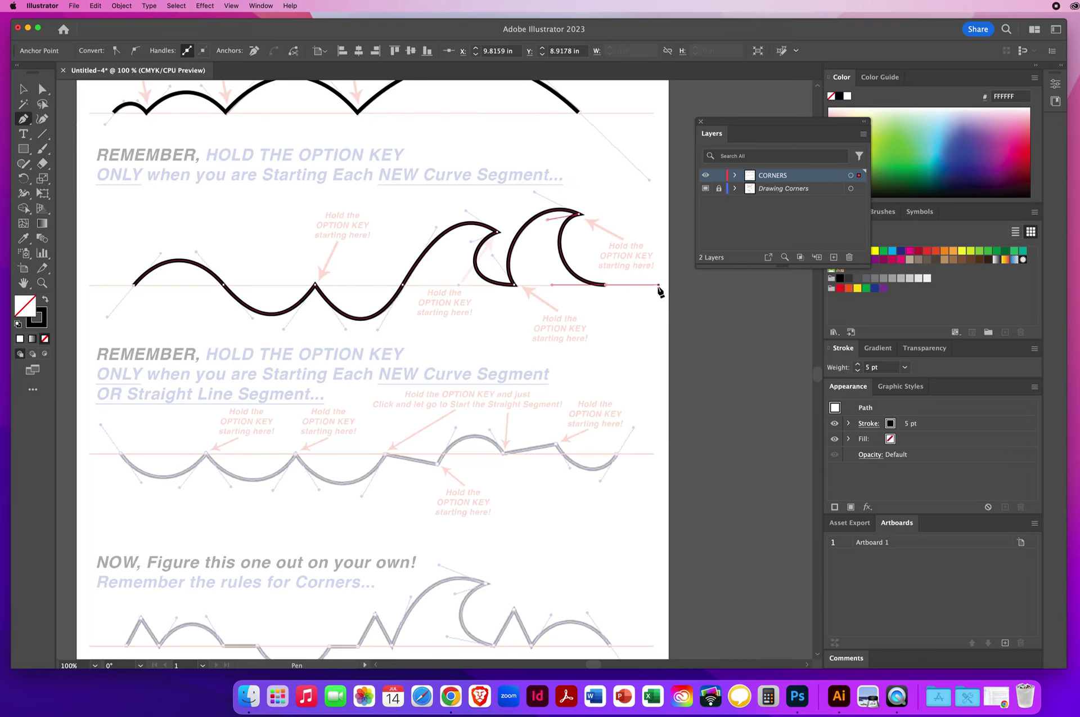
{"action": "key", "text": "super"}
{"action": "left_click", "coordinate": [377, 239], "text": "super"}
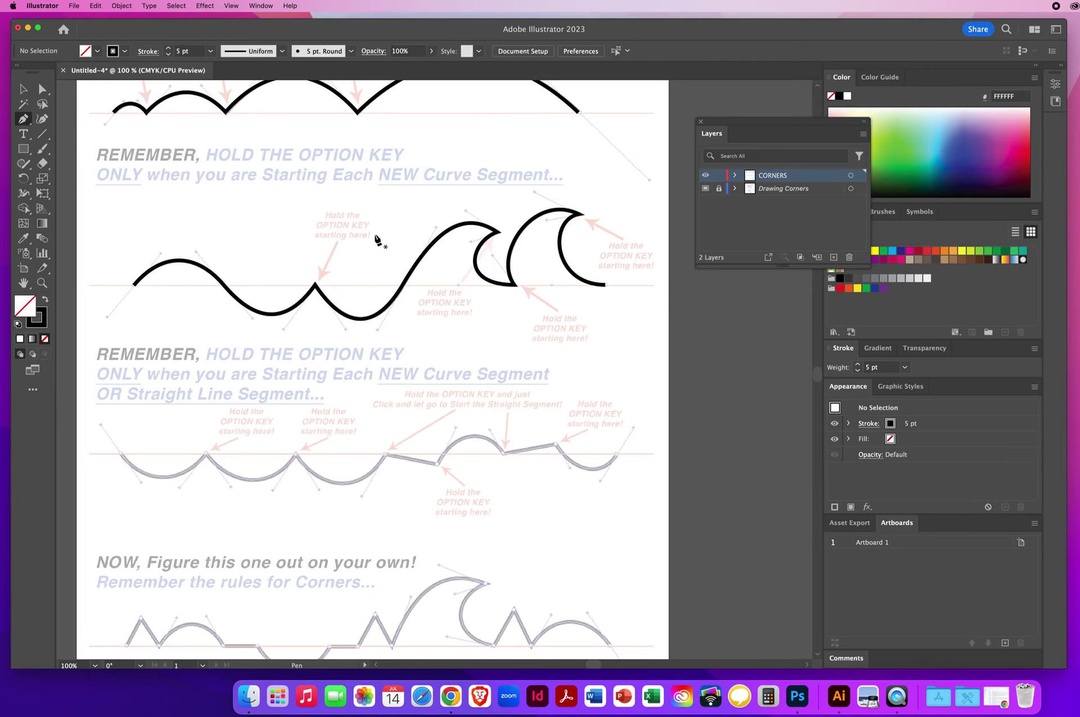
Step: Pan the view up to show the fourth template row and the artboard's bottom edge
{"action": "key", "text": "space"}
{"action": "left_click_drag", "start_coordinate": [327, 395], "coordinate": [342, 250]}
{"action": "scroll", "coordinate": [343, 250], "scroll_direction": "down", "scroll_amount": 2}
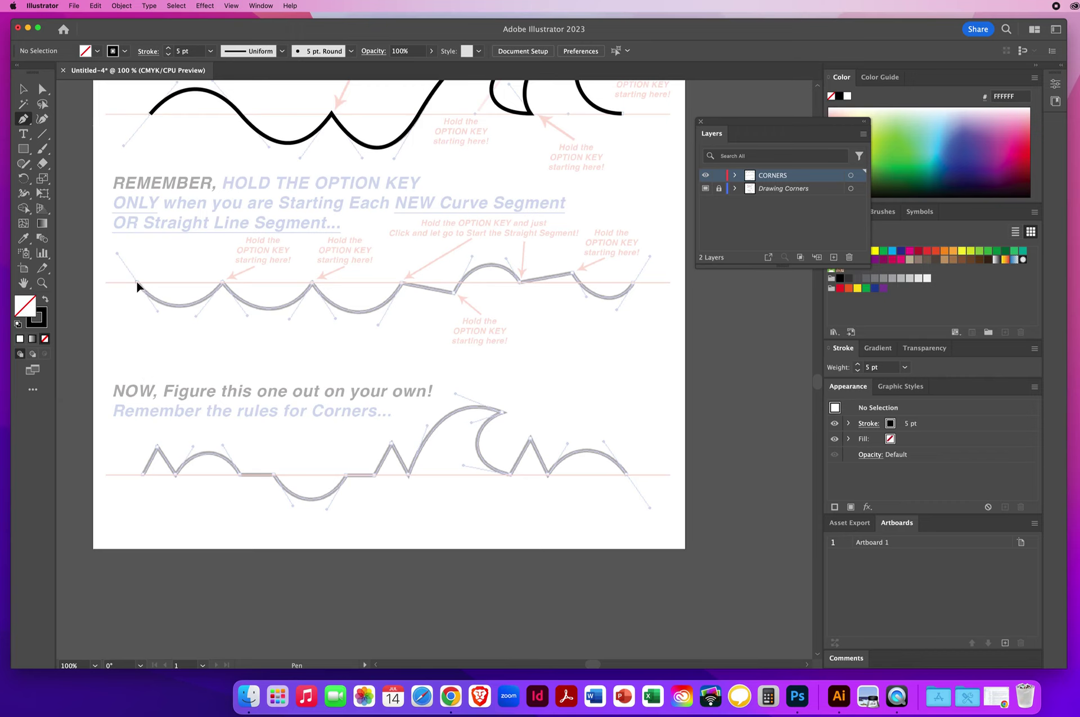
Step: Start a new path and trace the fourth row's three scallops with curved anchors
{"action": "left_click_drag", "start_coordinate": [136, 281], "coordinate": [158, 313]}
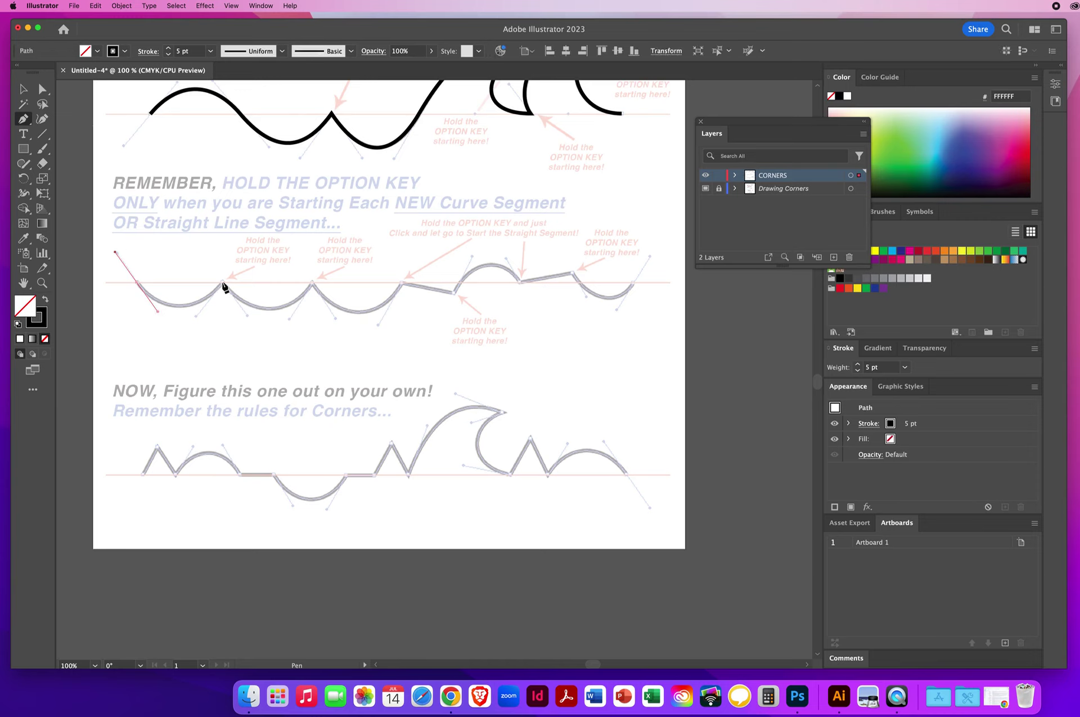
{"action": "left_click_drag", "start_coordinate": [223, 282], "coordinate": [247, 245]}
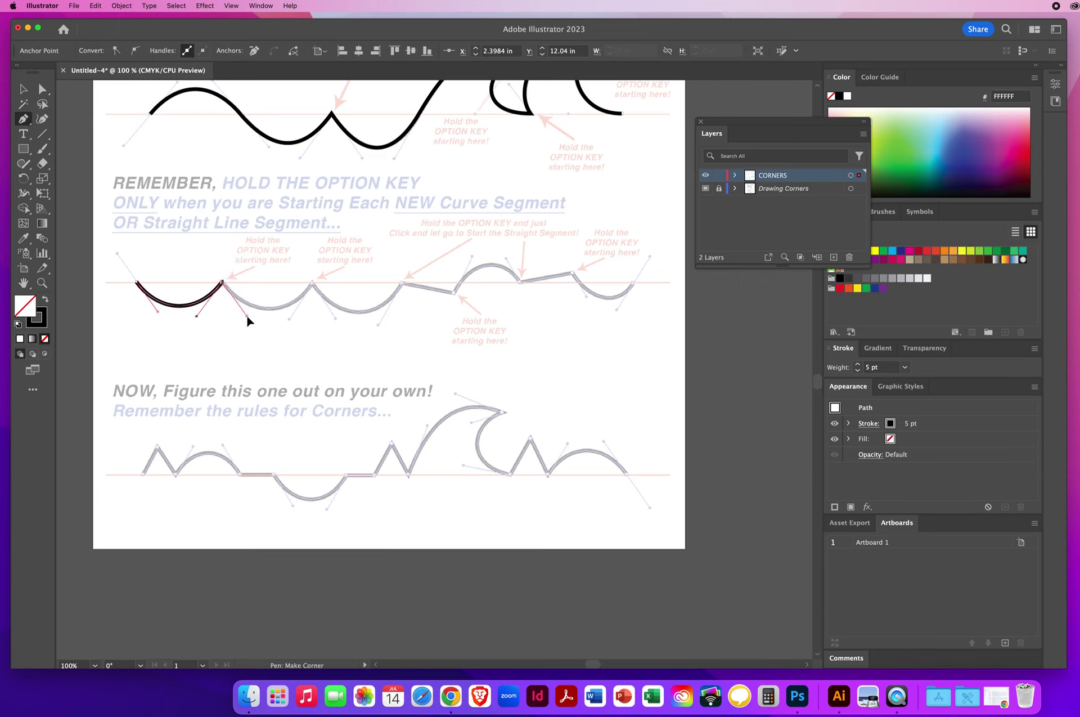
{"action": "left_click_drag", "start_coordinate": [248, 316], "coordinate": [247, 317]}
{"action": "left_click_drag", "start_coordinate": [312, 281], "coordinate": [335, 245]}
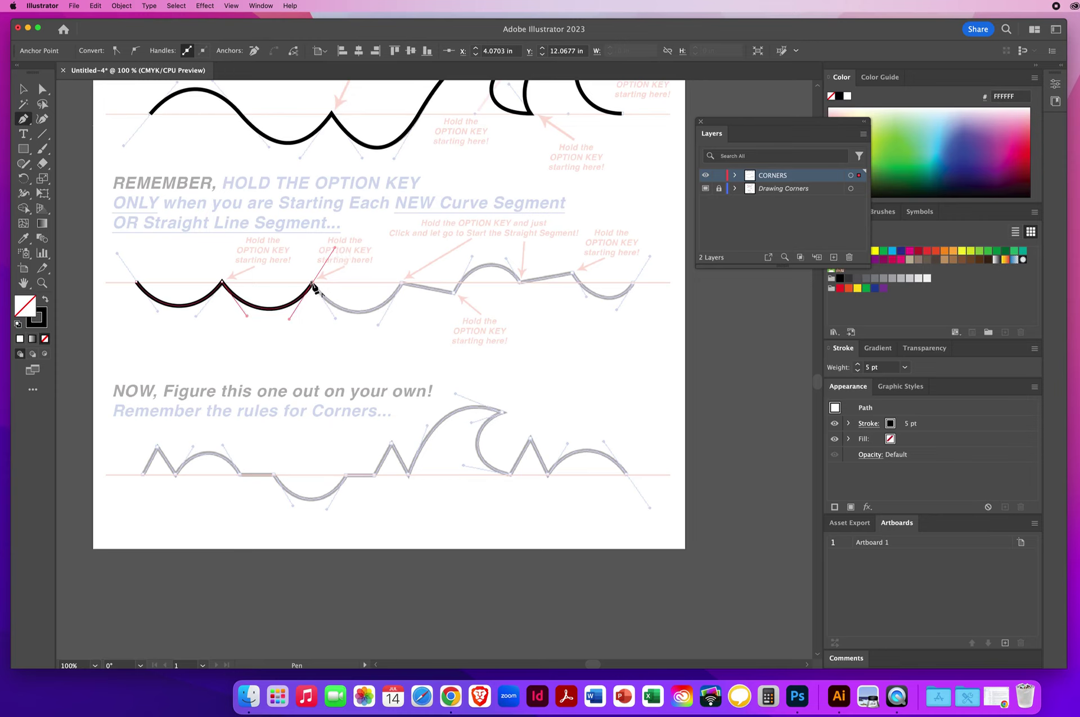
{"action": "left_click_drag", "start_coordinate": [313, 281], "coordinate": [335, 319]}
{"action": "left_click_drag", "start_coordinate": [402, 283], "coordinate": [425, 240]}
Step: Make the scallop end a corner and add the straight diagonal segment
{"action": "key", "text": "alt"}
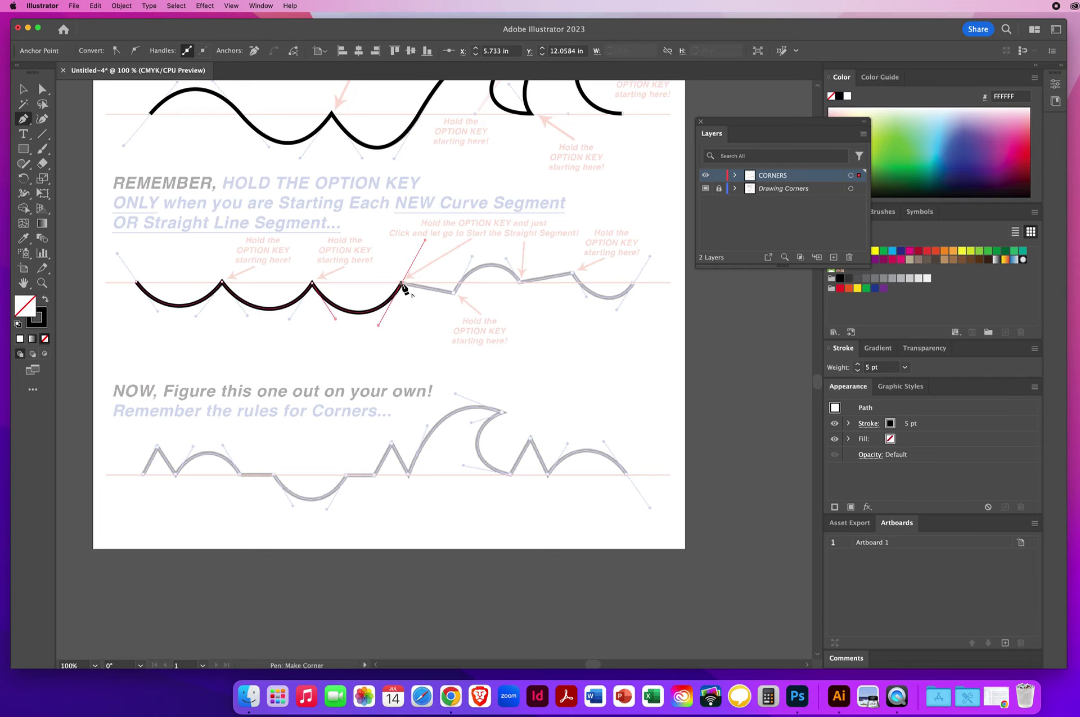
{"action": "left_click", "coordinate": [402, 283]}
{"action": "left_click", "coordinate": [454, 292]}
{"action": "key", "text": "alt"}
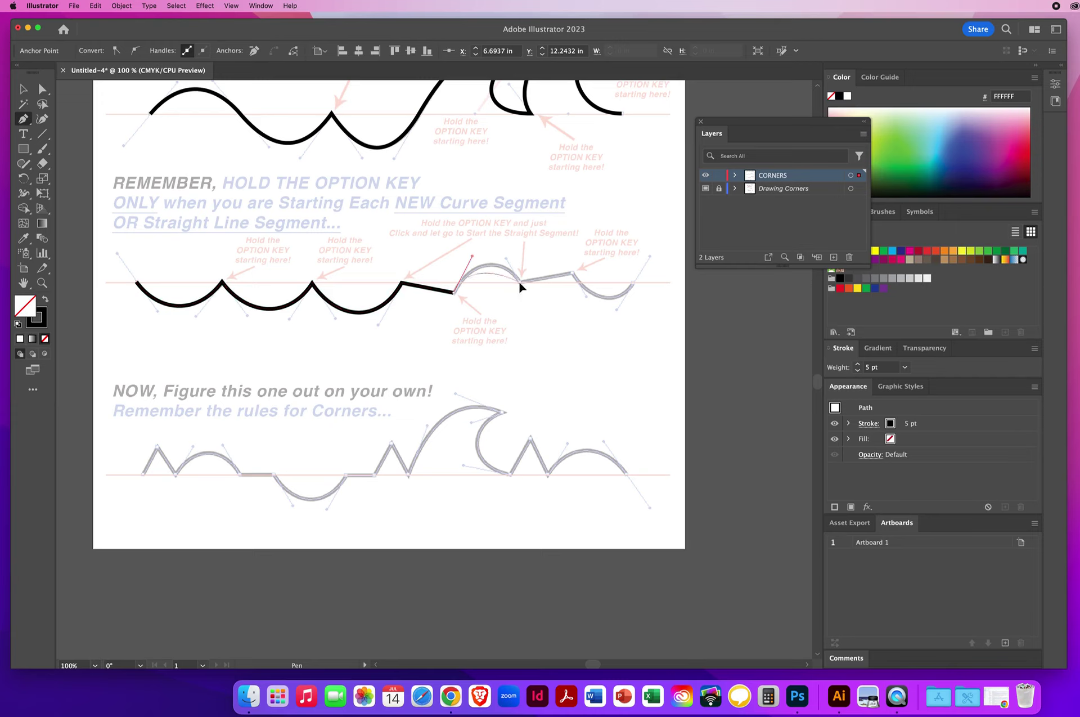
Step: Continue over the hump, a second straight segment and the final curve, then deselect
{"action": "left_click_drag", "start_coordinate": [519, 281], "coordinate": [531, 305]}
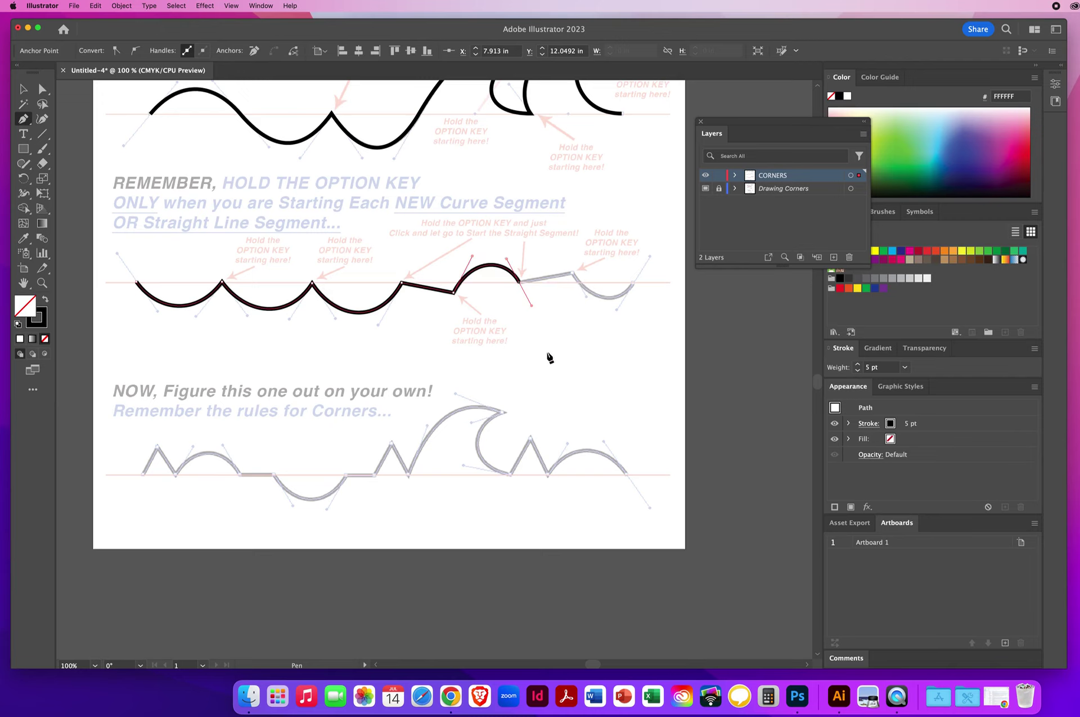
{"action": "key", "text": "alt"}
{"action": "left_click", "coordinate": [520, 283]}
{"action": "left_click", "coordinate": [574, 274]}
{"action": "key", "text": "alt"}
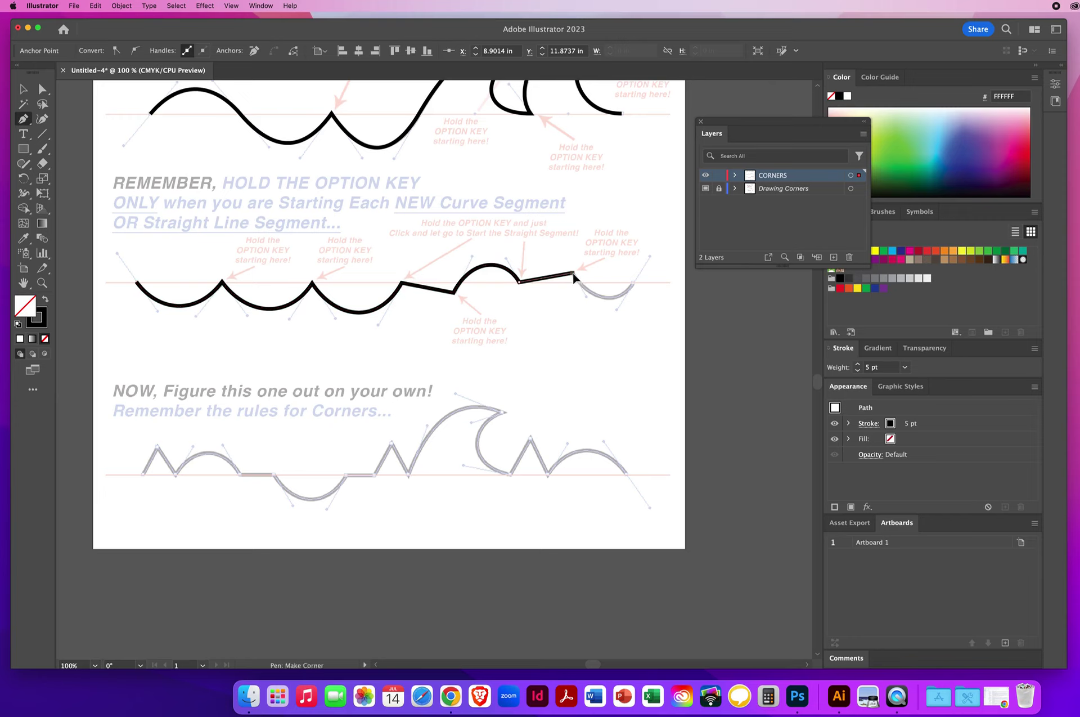
{"action": "left_click_drag", "start_coordinate": [574, 274], "coordinate": [586, 296]}
{"action": "left_click_drag", "start_coordinate": [633, 283], "coordinate": [650, 257]}
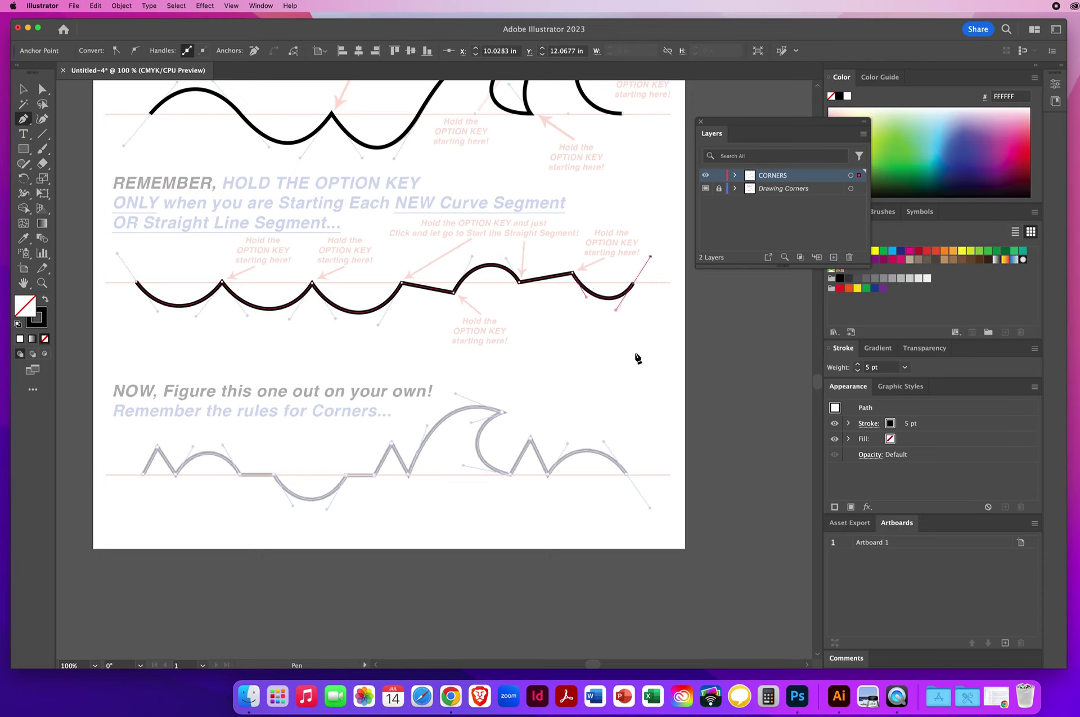
{"action": "left_click", "coordinate": [539, 329], "text": "super"}
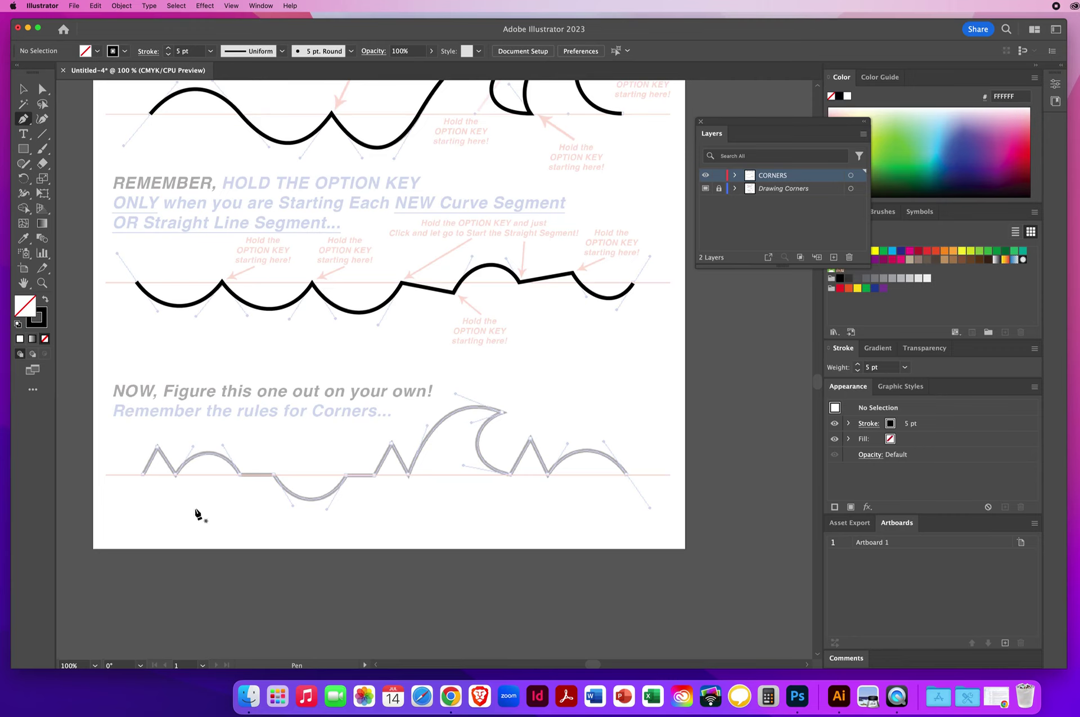
Step: Pan to the fifth row and start its path with the first zigzag, bump and flat run
{"action": "key", "text": "space"}
{"action": "left_click_drag", "start_coordinate": [436, 480], "coordinate": [434, 374]}
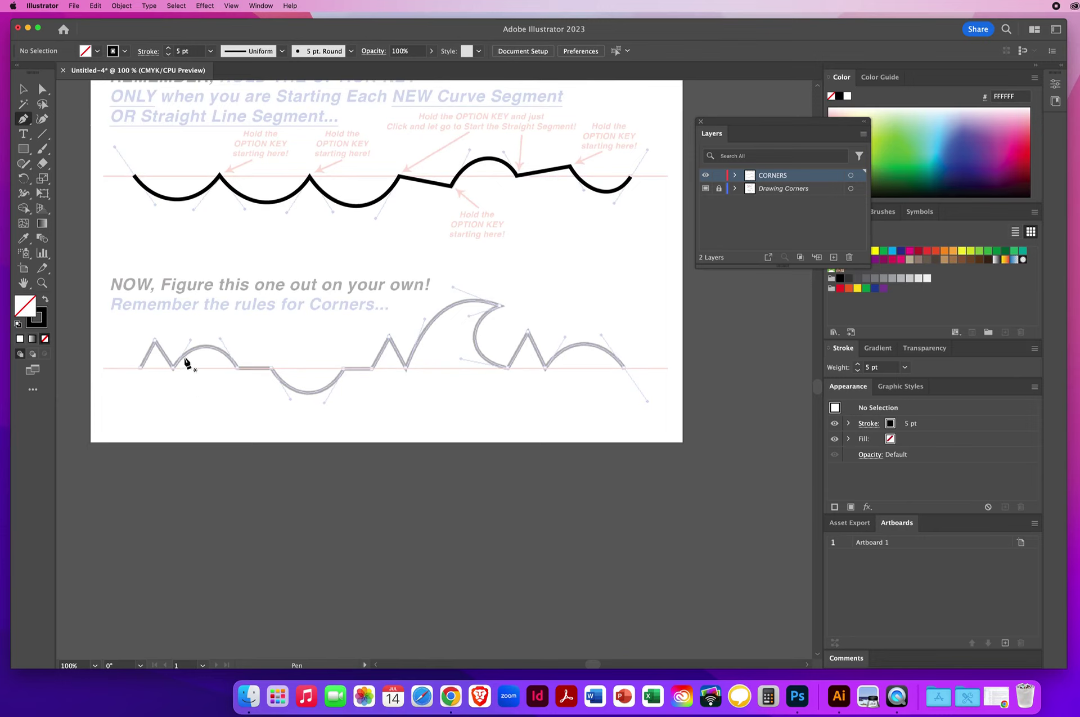
{"action": "left_click", "coordinate": [140, 368]}
{"action": "left_click", "coordinate": [174, 368]}
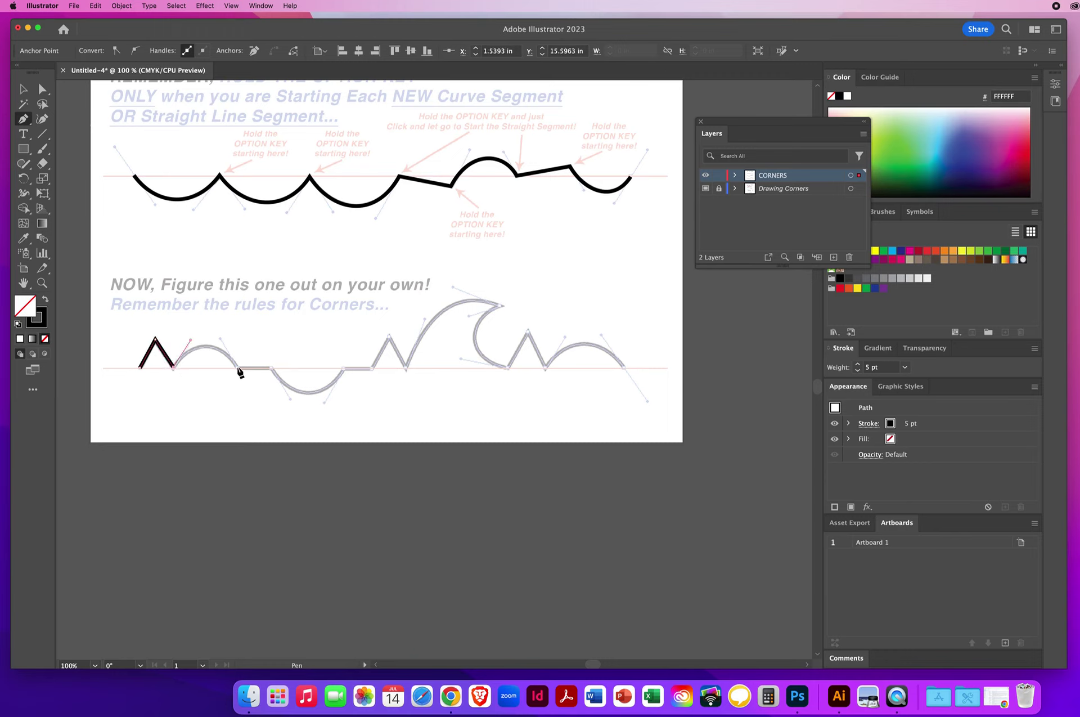
{"action": "left_click_drag", "start_coordinate": [237, 368], "coordinate": [253, 398]}
{"action": "left_click", "coordinate": [238, 369]}
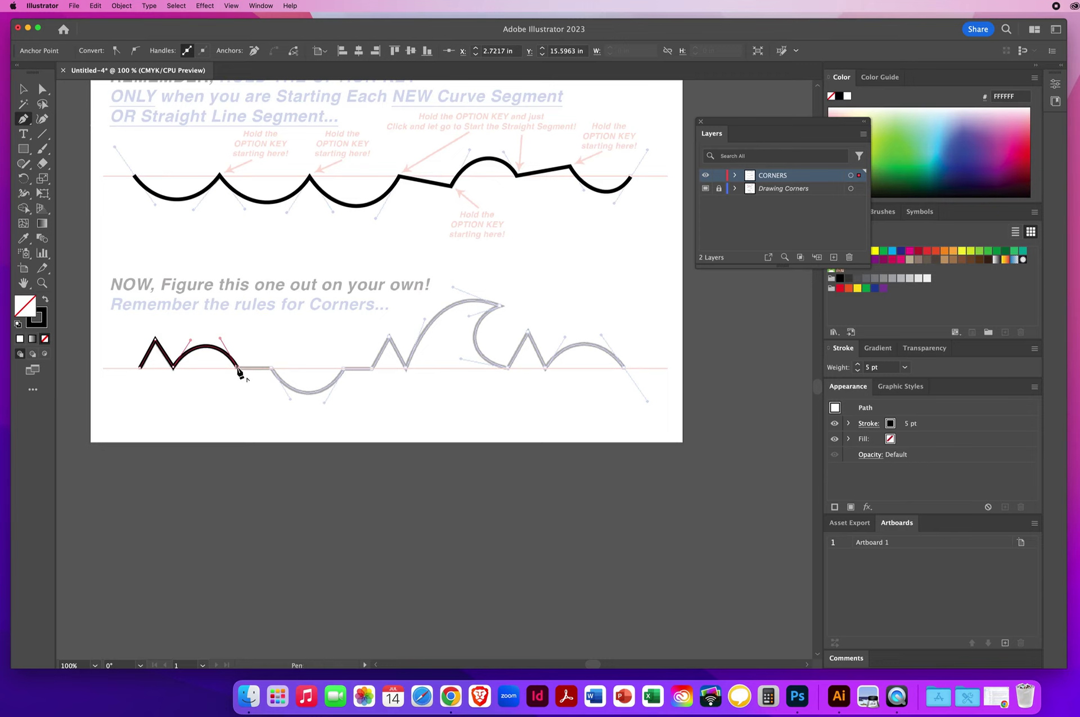
{"action": "left_click", "coordinate": [271, 367]}
{"action": "left_click", "coordinate": [272, 371], "text": "super"}
Step: Continue through the dip, another flat run and zigzag, then up to the wave crest
{"action": "left_click_drag", "start_coordinate": [289, 397], "coordinate": [290, 396]}
{"action": "left_click_drag", "start_coordinate": [343, 367], "coordinate": [361, 335]}
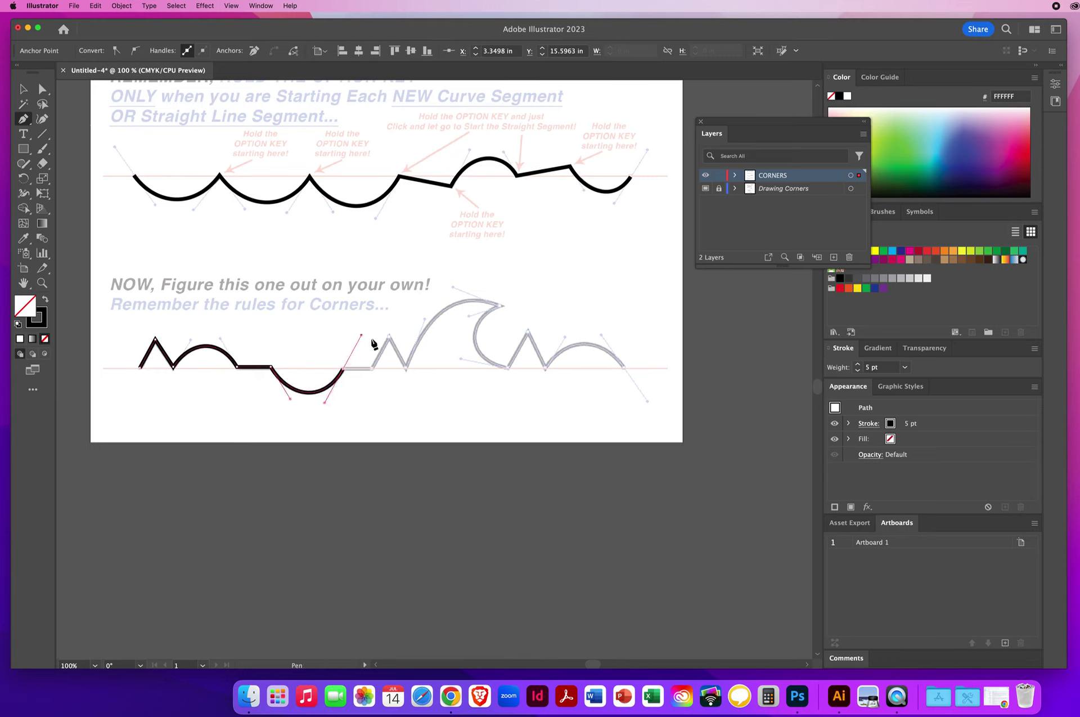
{"action": "left_click", "coordinate": [344, 370]}
{"action": "left_click", "coordinate": [372, 370]}
{"action": "left_click", "coordinate": [389, 338]}
{"action": "left_click", "coordinate": [407, 369]}
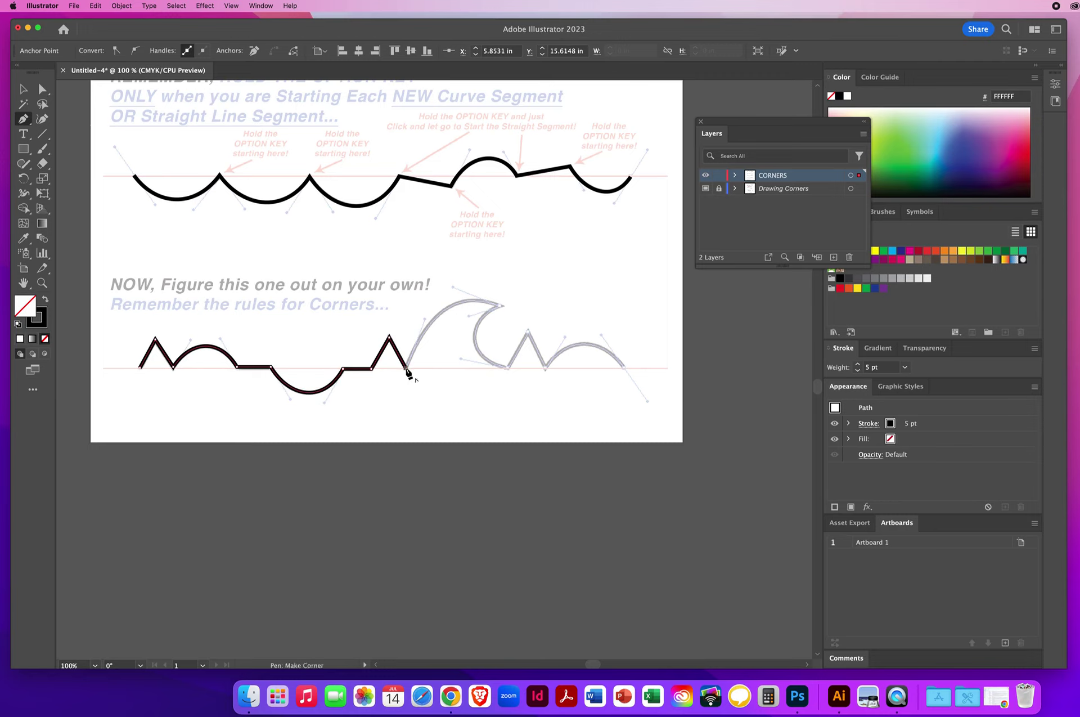
{"action": "left_click_drag", "start_coordinate": [406, 369], "coordinate": [425, 319]}
{"action": "left_click_drag", "start_coordinate": [500, 307], "coordinate": [545, 323]}
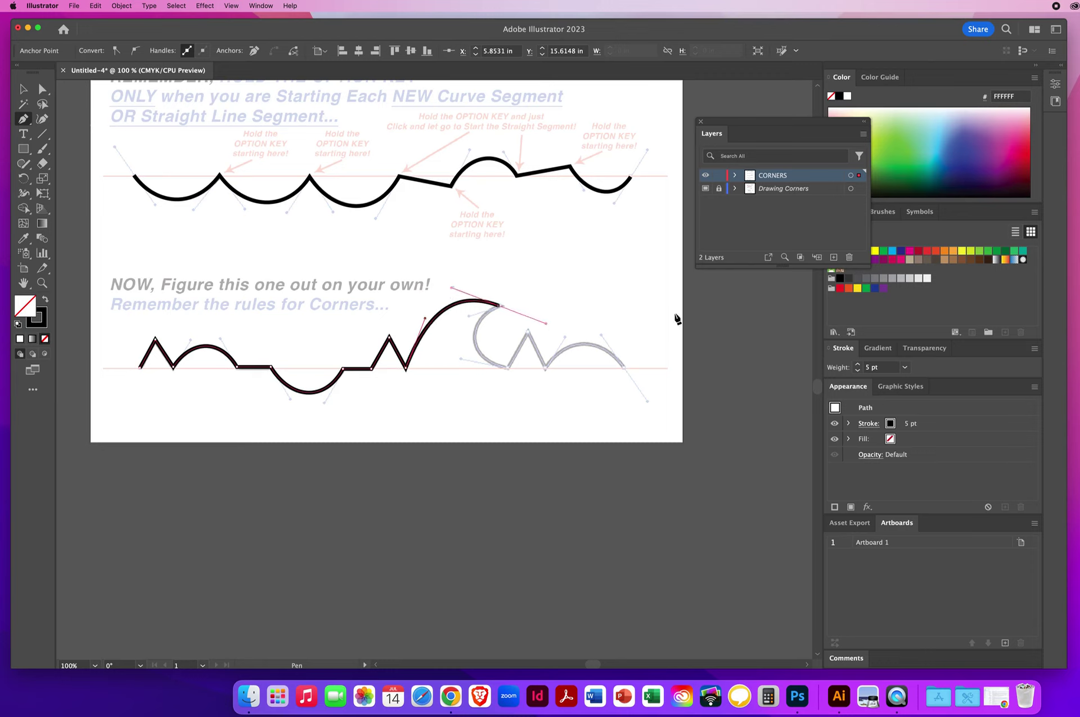
Step: Make the crest a corner, wrap the curl to the baseline and add the next zigzag
{"action": "left_click", "coordinate": [499, 306]}
{"action": "left_click_drag", "start_coordinate": [506, 367], "coordinate": [554, 379]}
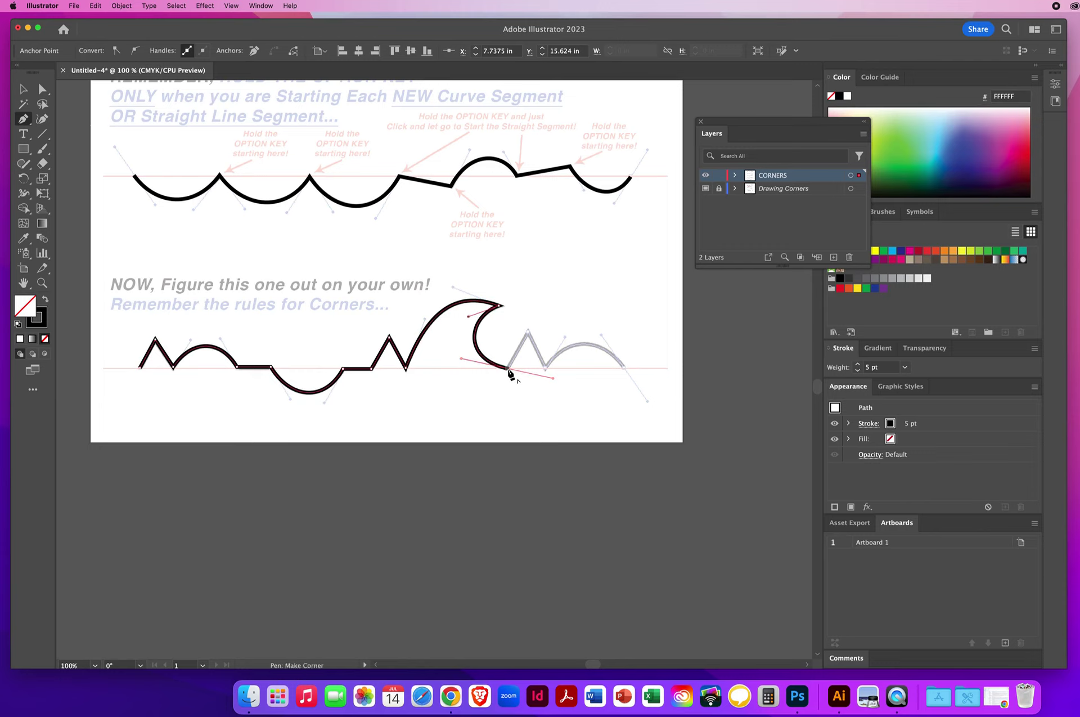
{"action": "left_click", "coordinate": [508, 369]}
{"action": "left_click", "coordinate": [528, 331]}
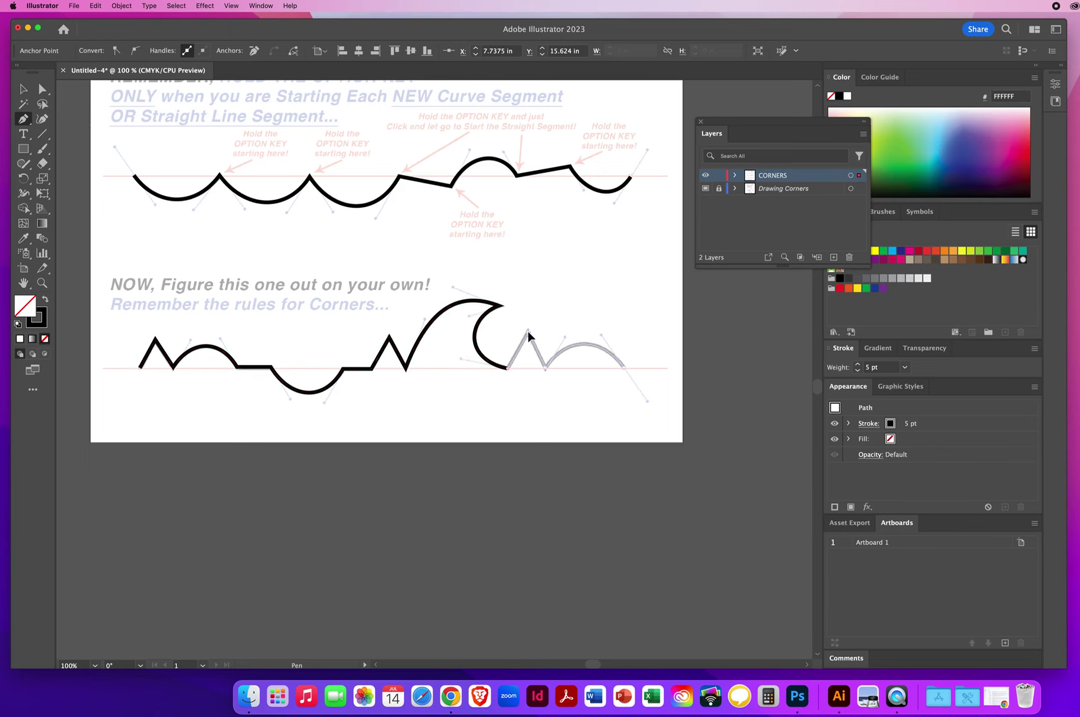
{"action": "left_click", "coordinate": [546, 369]}
Step: Draw the final arc to the row's end and deselect the path
{"action": "left_click", "coordinate": [546, 369]}
{"action": "left_click_drag", "start_coordinate": [563, 342], "coordinate": [563, 336]}
{"action": "left_click_drag", "start_coordinate": [623, 366], "coordinate": [647, 401]}
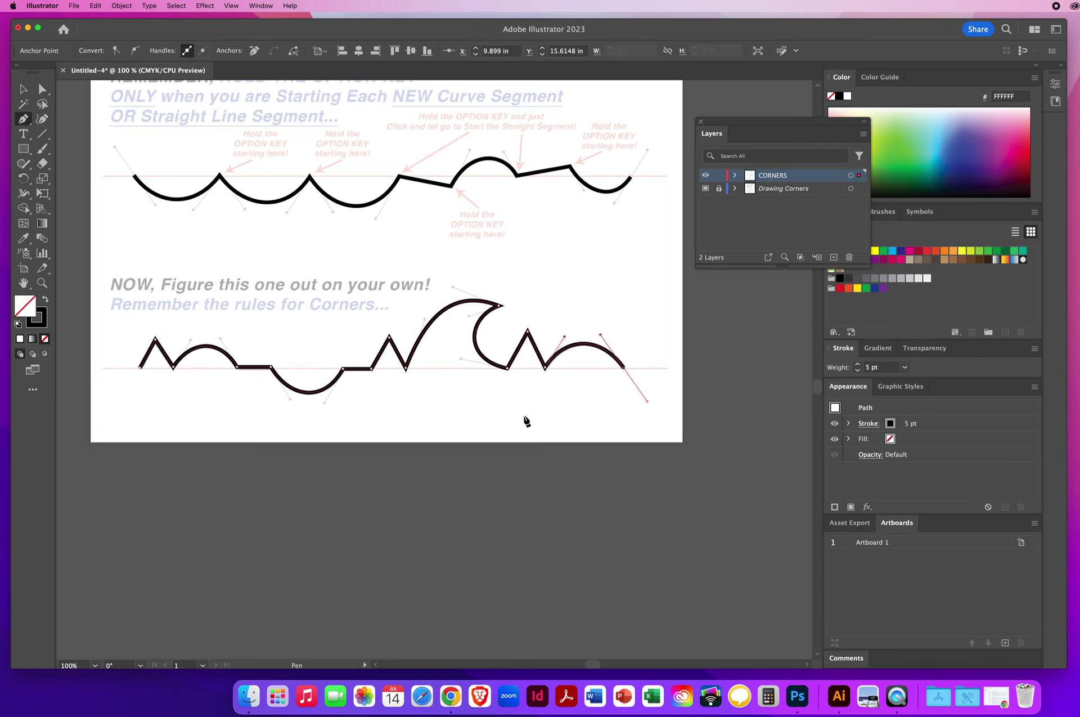
{"action": "left_click", "coordinate": [551, 272], "text": "super"}
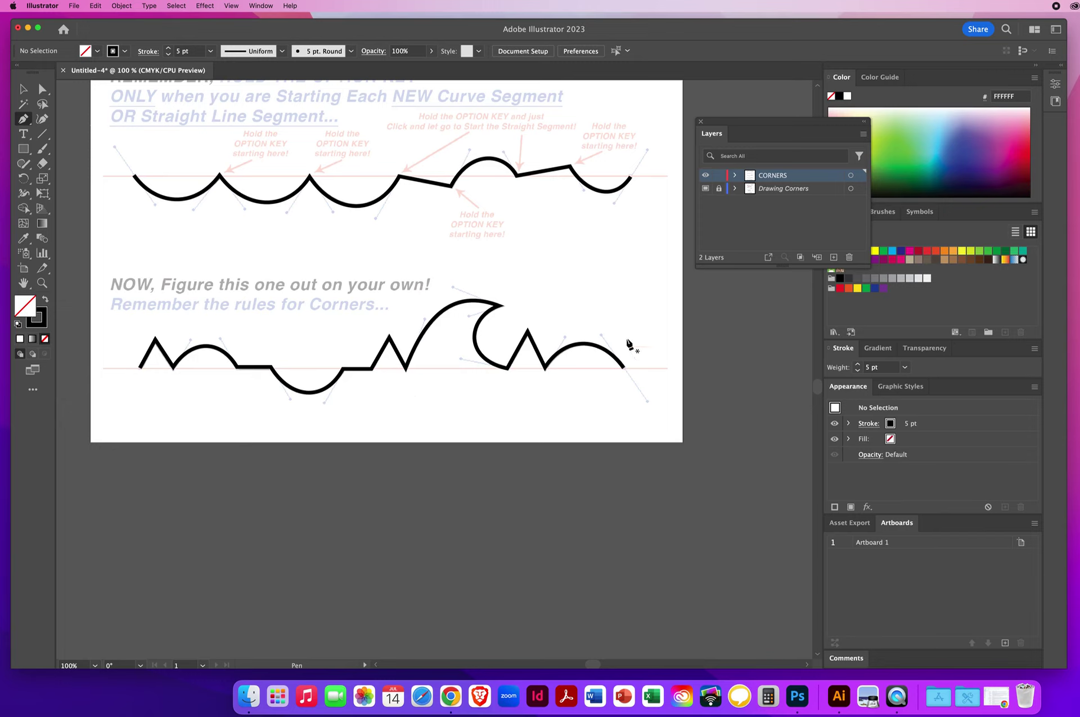
{"action": "key", "text": "super"}
{"action": "key", "text": "super"}
Step: Fit the page in the window and delete the Drawing Corners template layer
{"action": "key", "text": "super+0"}
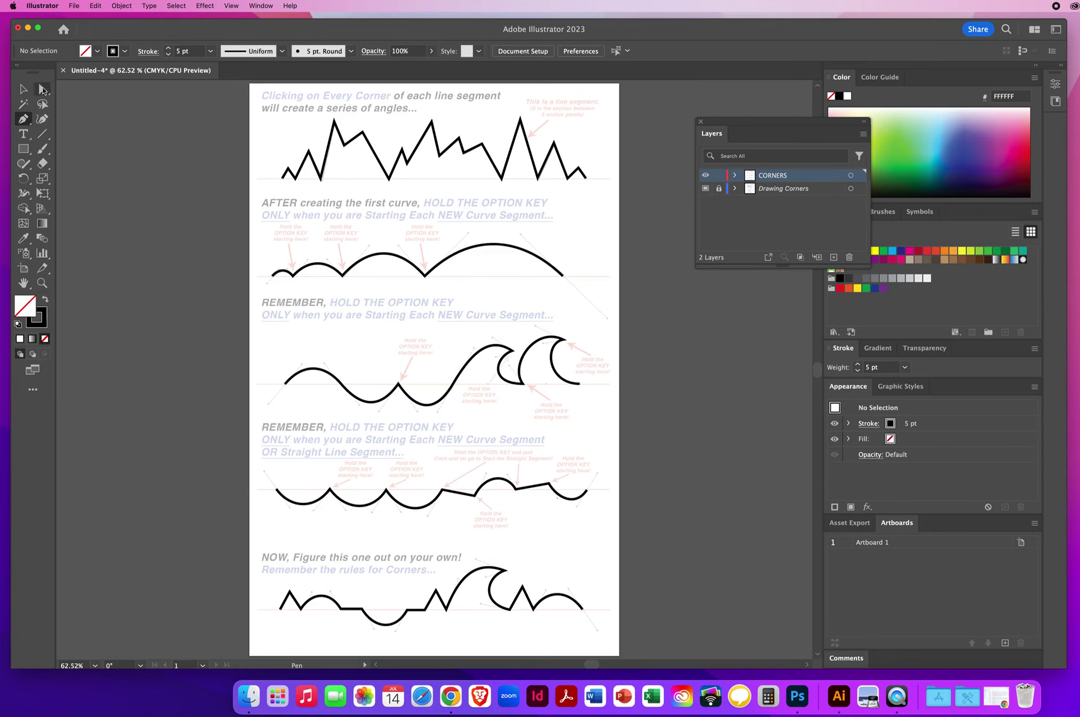
{"action": "left_click", "coordinate": [24, 89]}
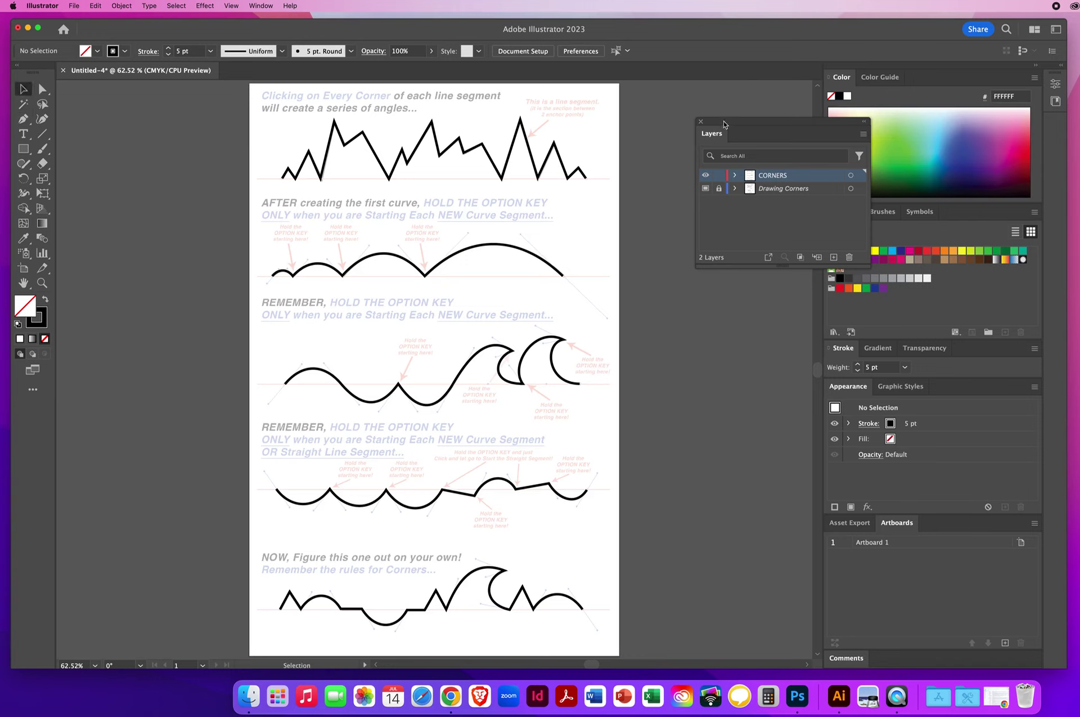
{"action": "left_click_drag", "start_coordinate": [723, 124], "coordinate": [658, 118]}
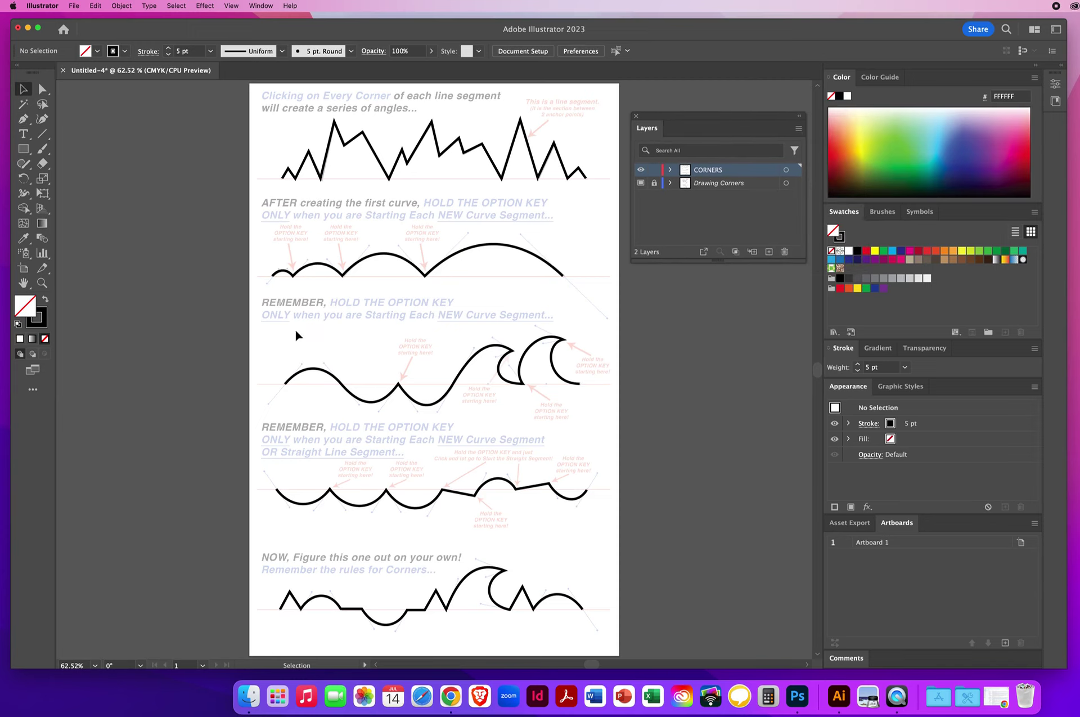
{"action": "left_click", "coordinate": [754, 184]}
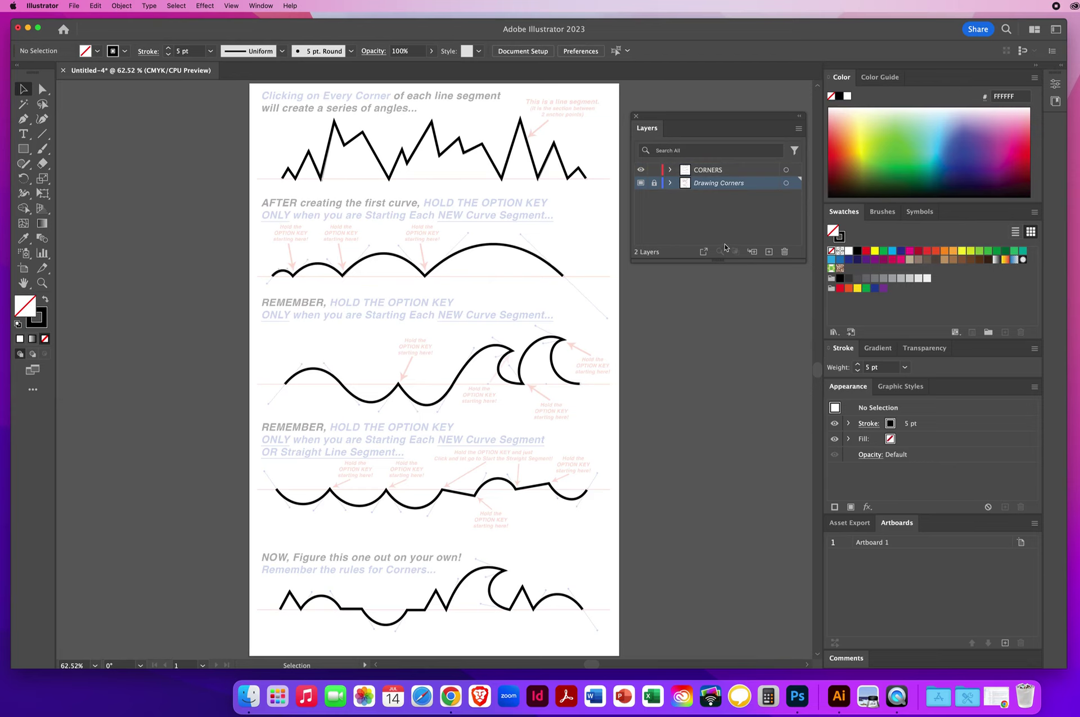
{"action": "mouse_move", "coordinate": [731, 187]}
{"action": "left_mouse_down"}
{"action": "mouse_move", "coordinate": [765, 208]}
{"action": "mouse_move", "coordinate": [785, 253]}
{"action": "left_mouse_up"}
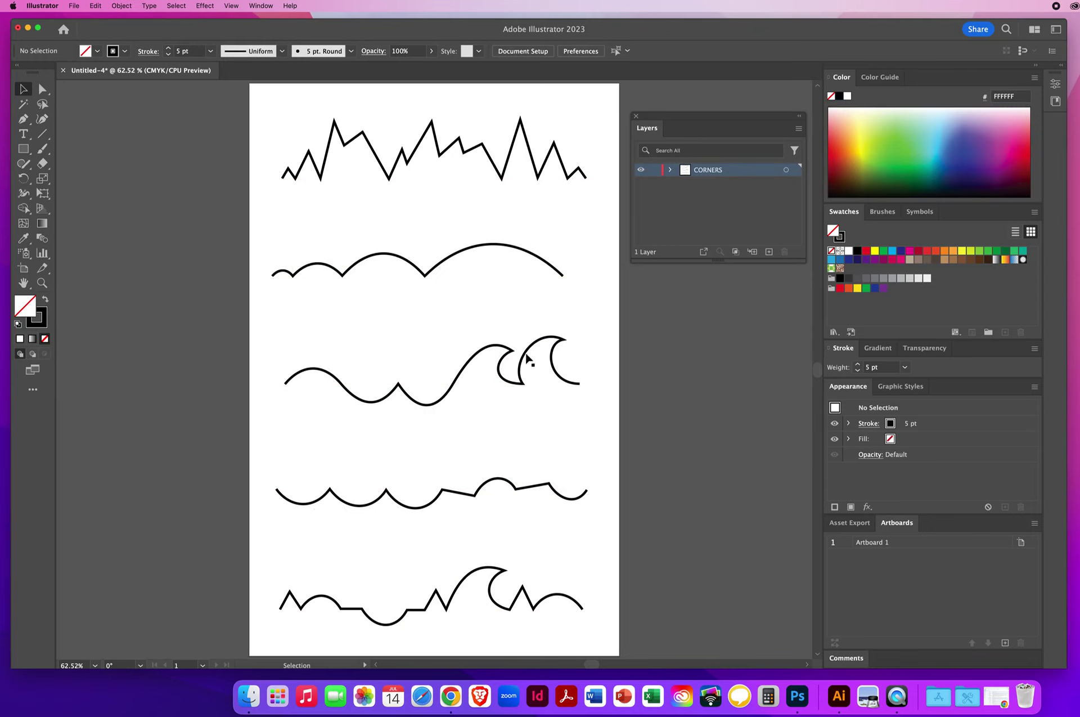
Step: Save As a new-named .ai file on the Desktop, choosing the computer over cloud storage
{"action": "left_click", "coordinate": [76, 6]}
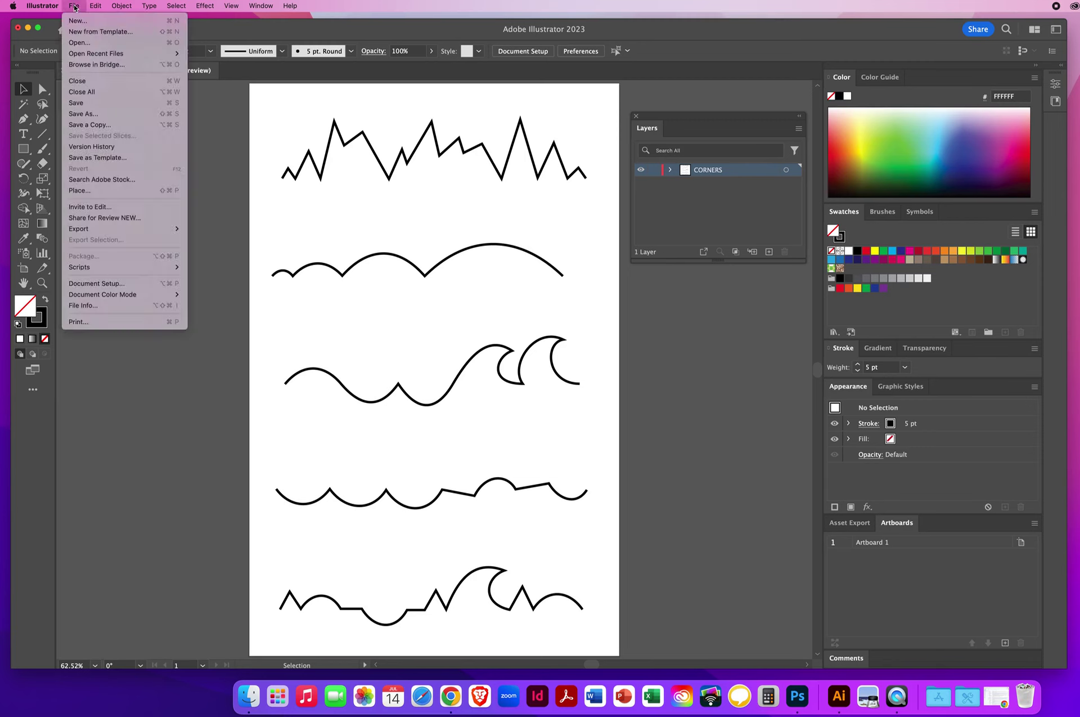
{"action": "left_click", "coordinate": [86, 115]}
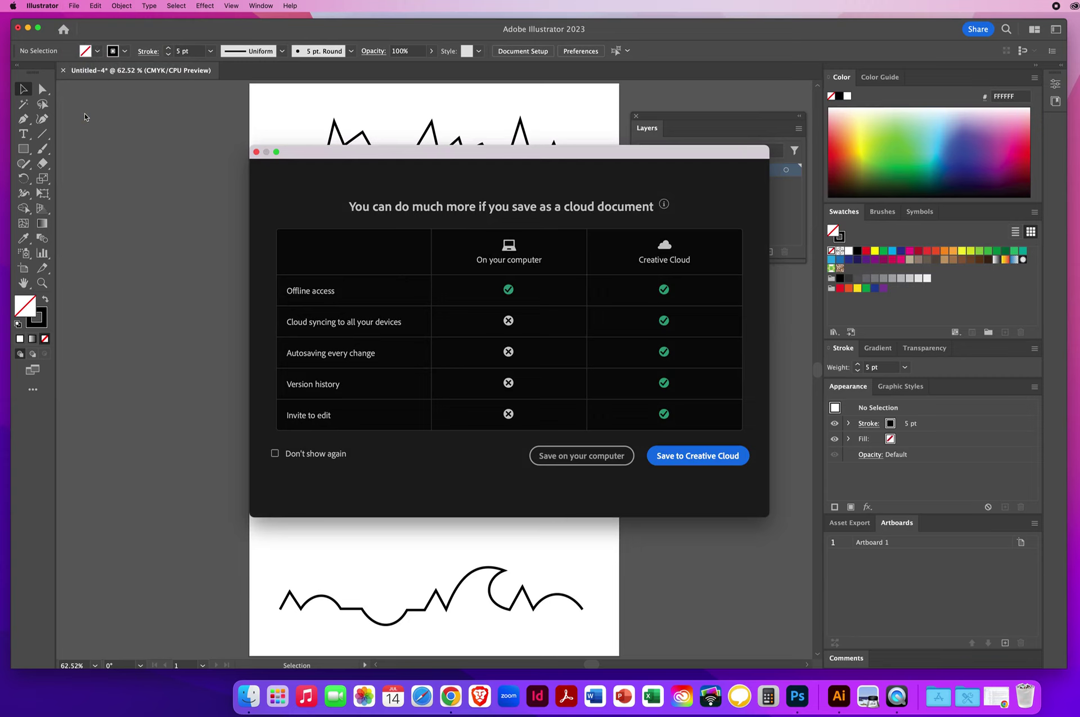
{"action": "left_click_drag", "start_coordinate": [358, 154], "coordinate": [260, 121]}
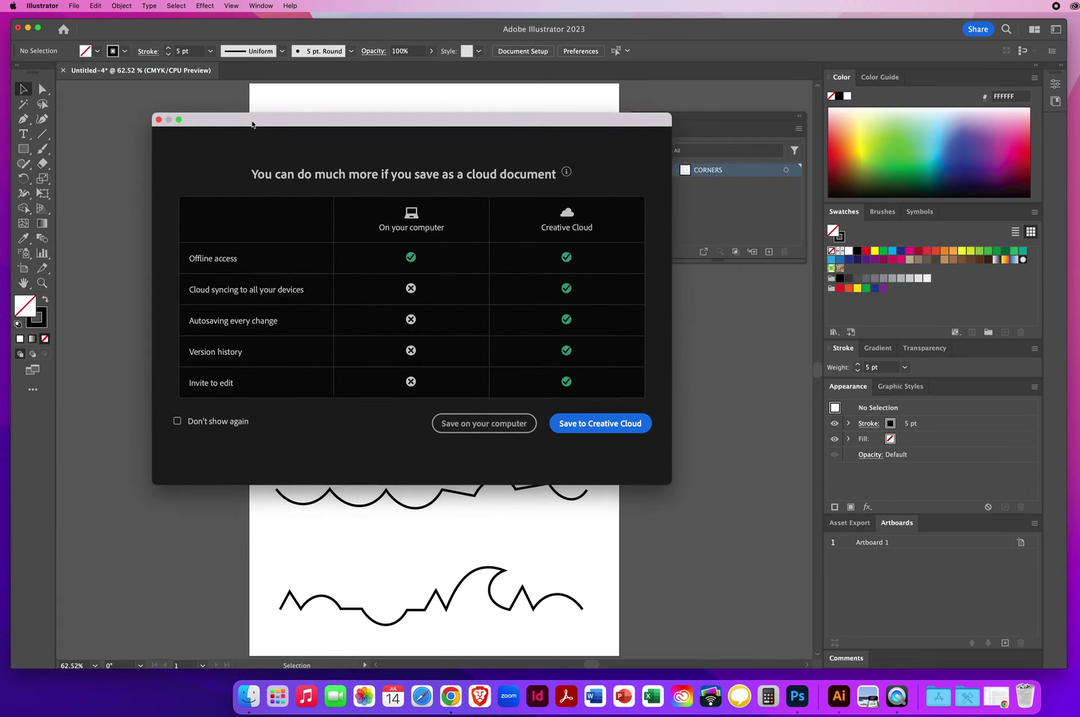
{"action": "left_click", "coordinate": [178, 422]}
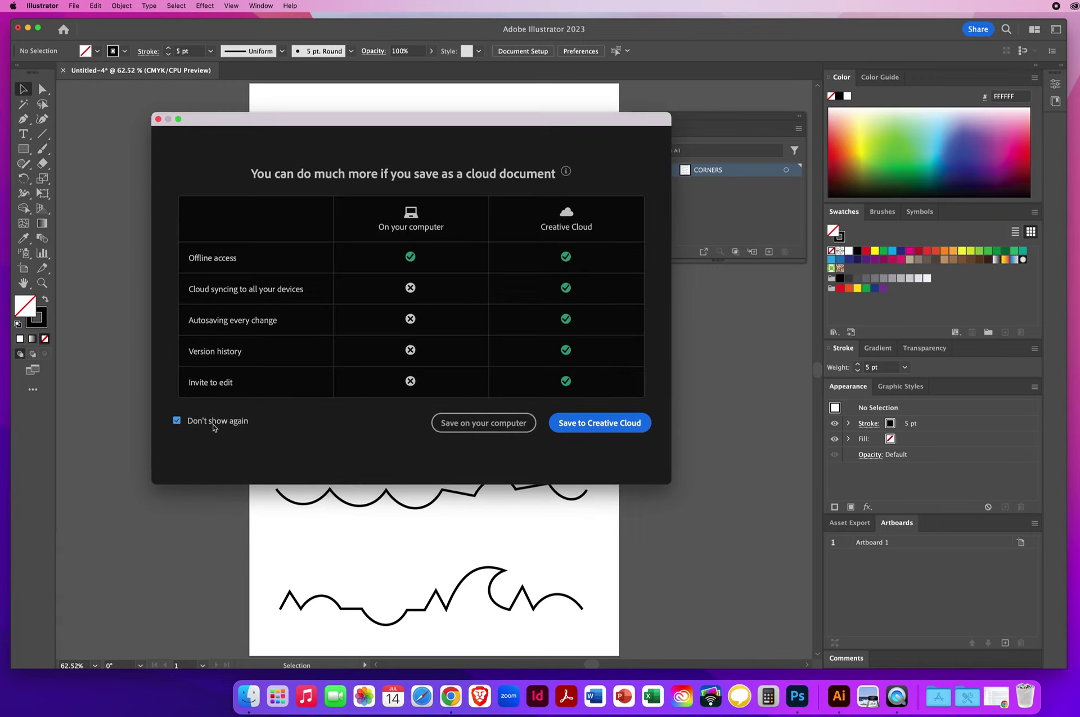
{"action": "left_click", "coordinate": [497, 429]}
{"action": "left_click", "coordinate": [479, 428]}
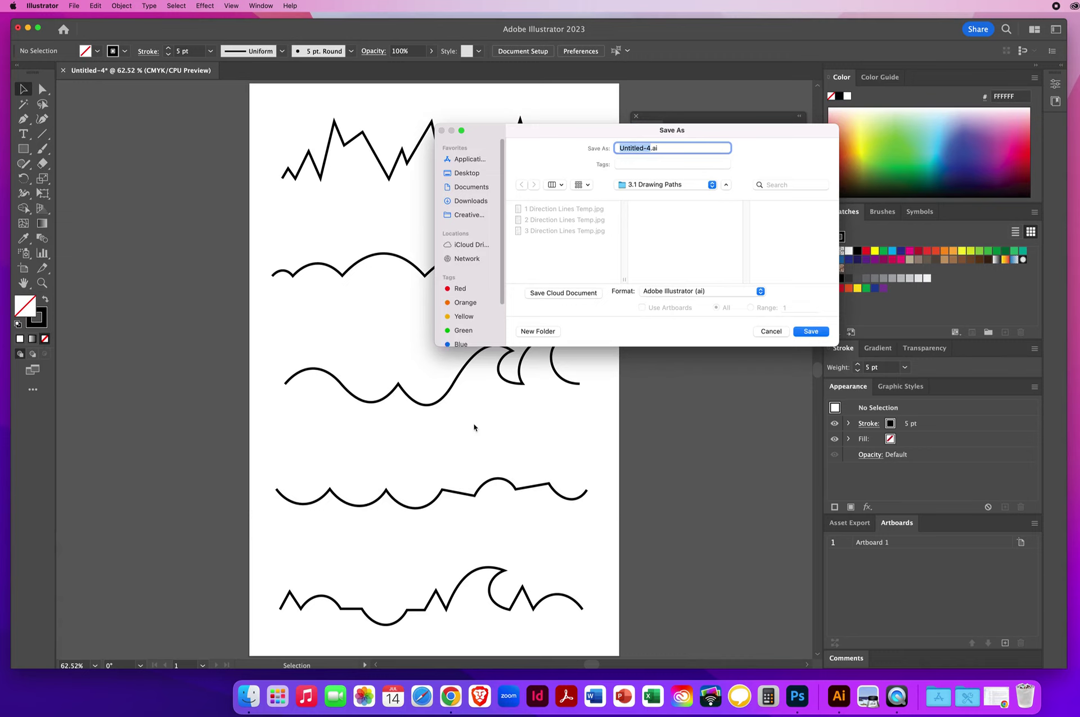
{"action": "type", "text": "NielsenChrisDrawingCorners"}
{"action": "left_click", "coordinate": [469, 174]}
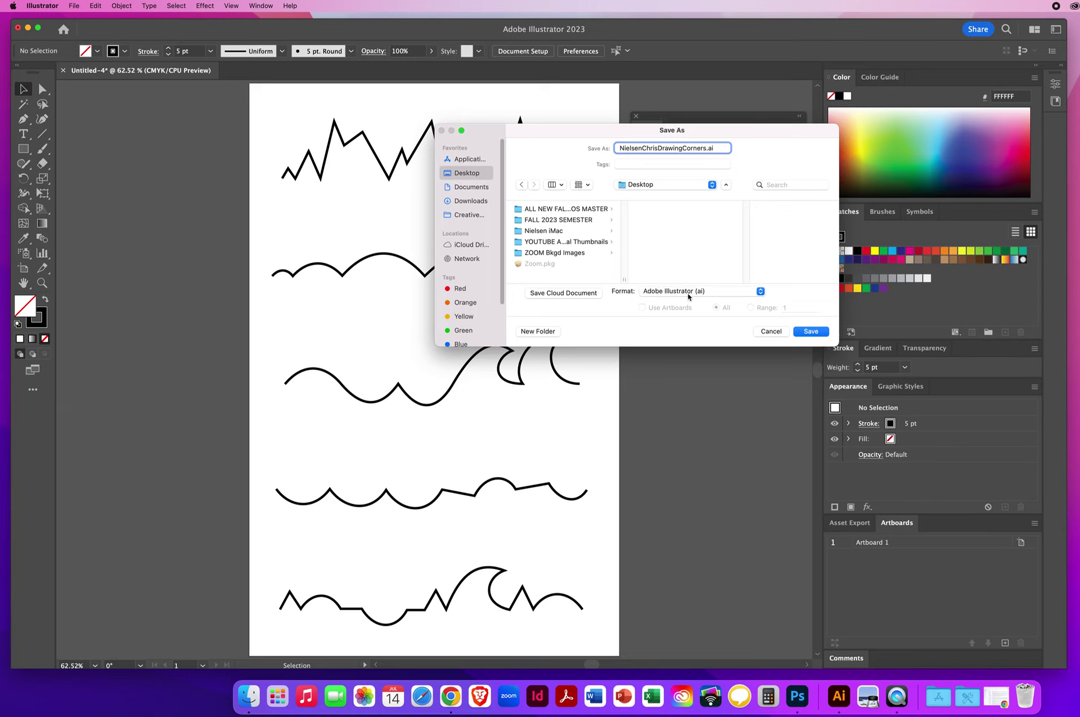
{"action": "left_click", "coordinate": [813, 332]}
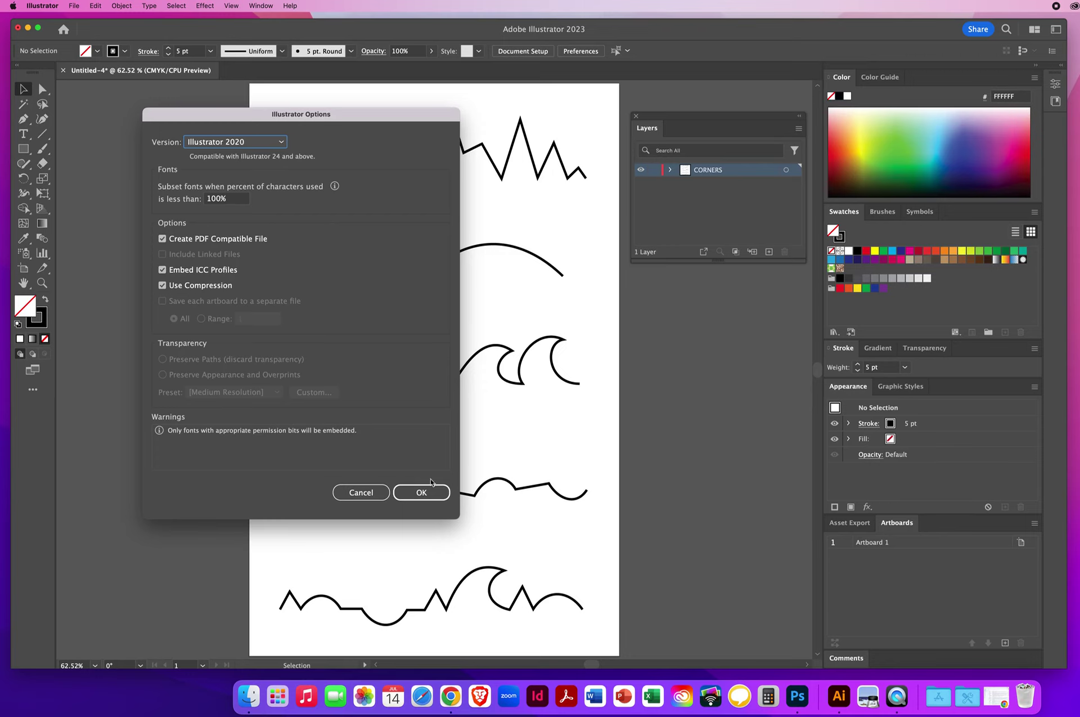
Step: Accept the Illustrator 2020 save options to complete the save
{"action": "left_click", "coordinate": [421, 493]}
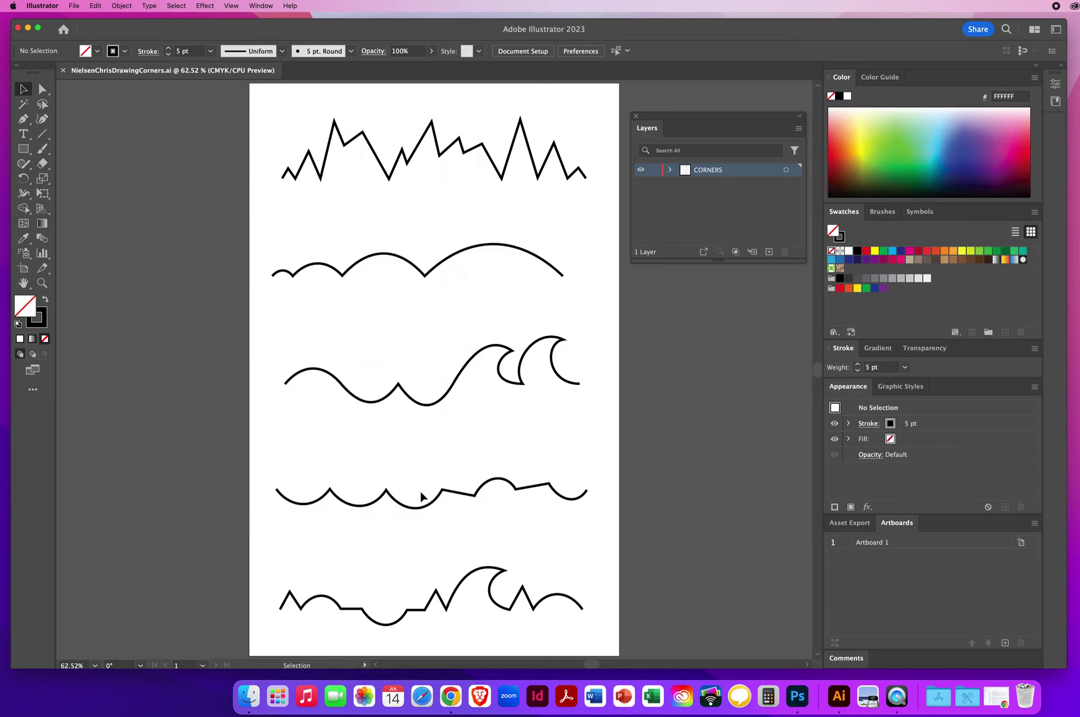